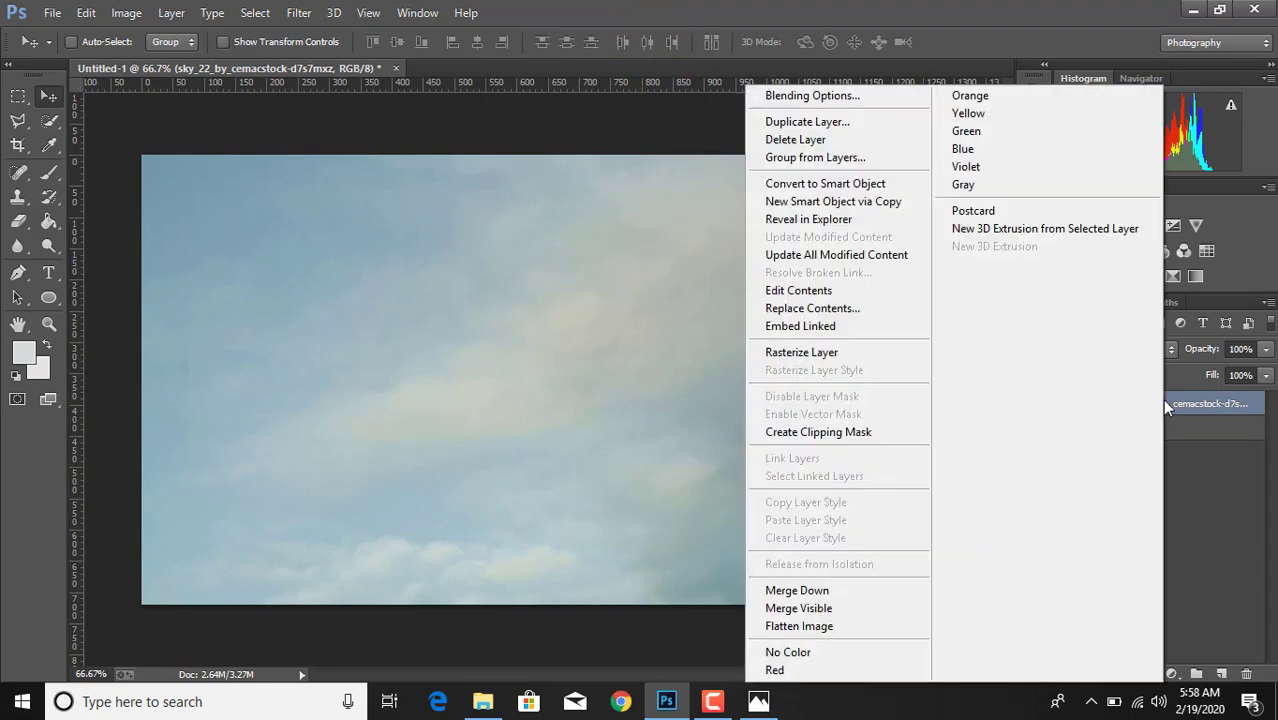
# - Rasterize the sky layer and place the water ripple image 1111 as a linked file
pyautogui.click(803, 353)
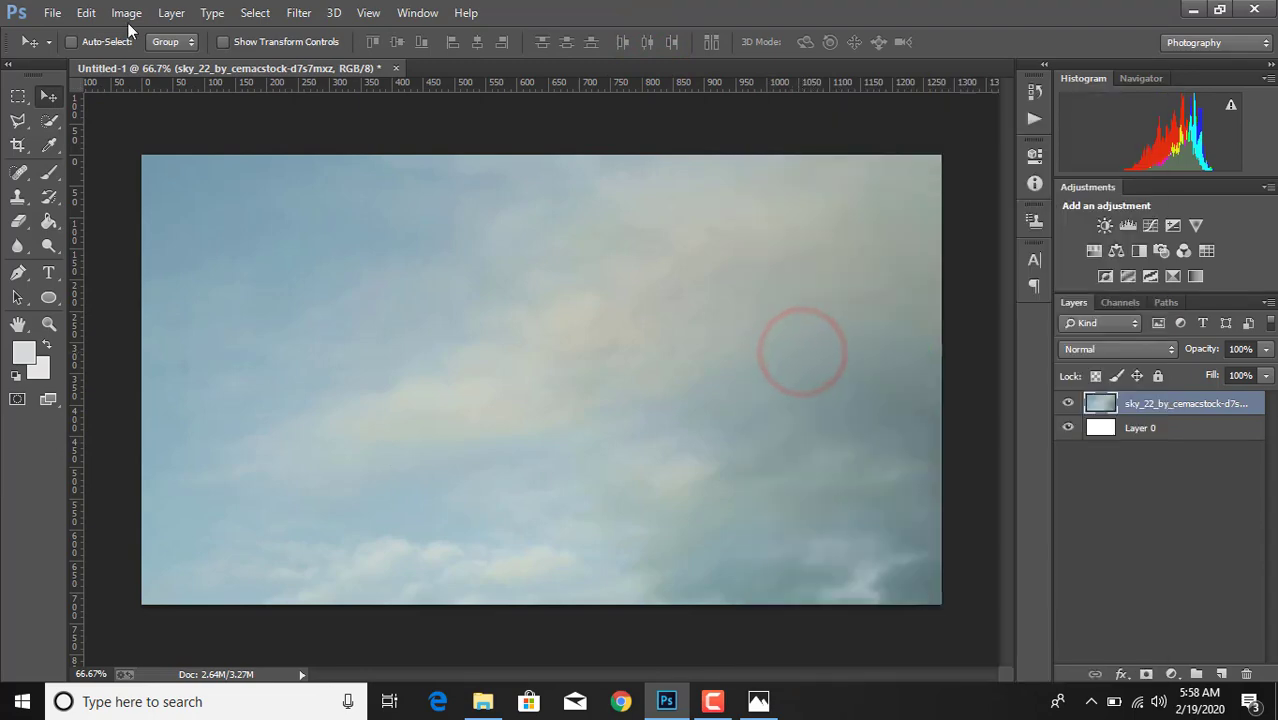
pyautogui.click(52, 12)
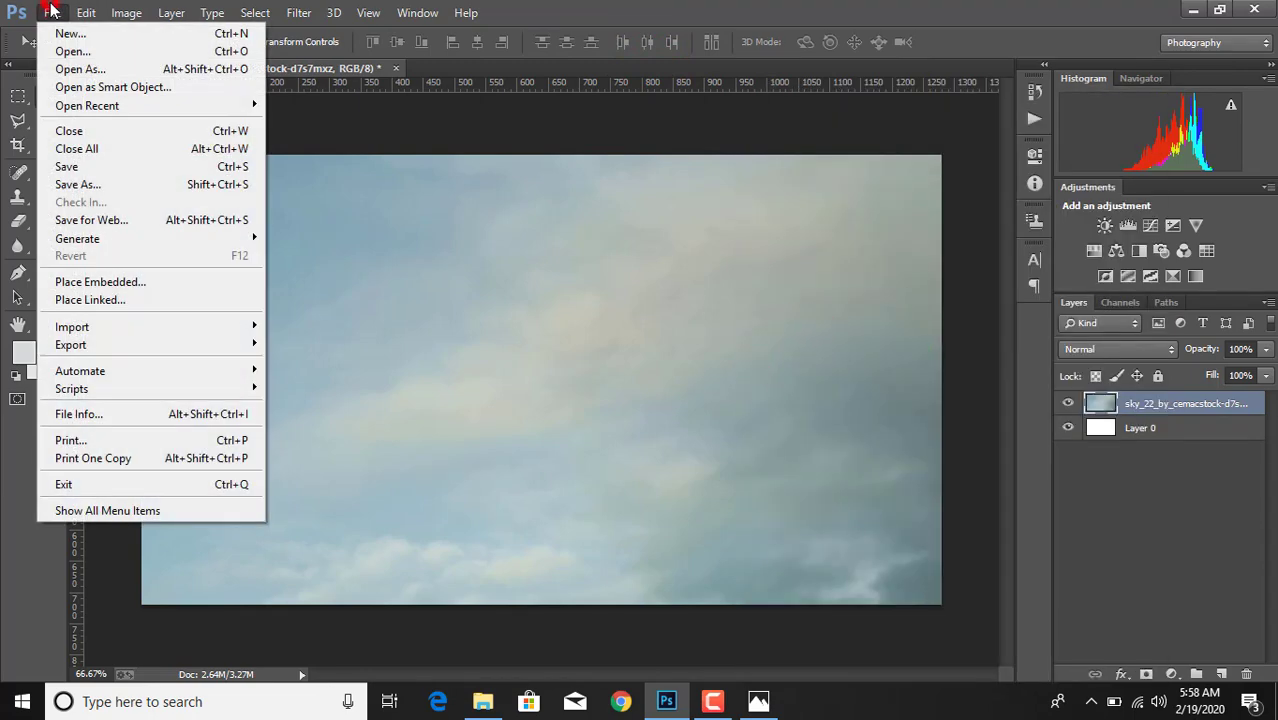
pyautogui.click(93, 300)
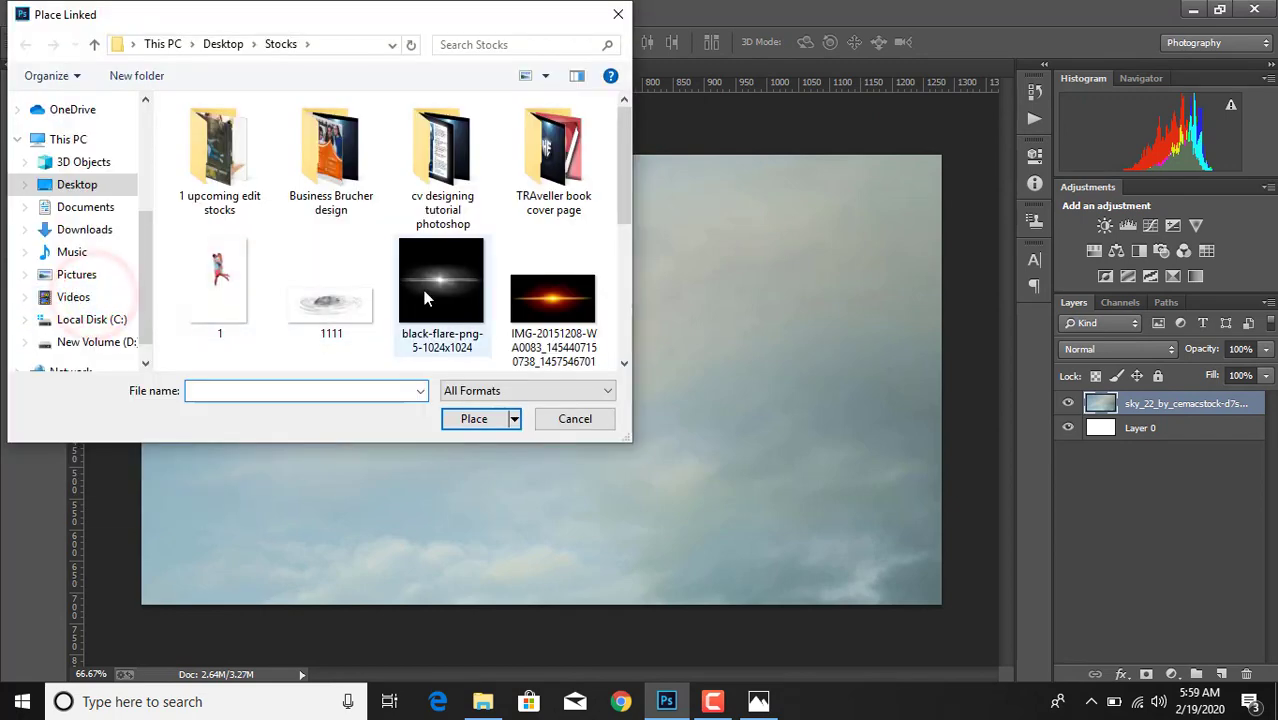
pyautogui.doubleClick(326, 302)
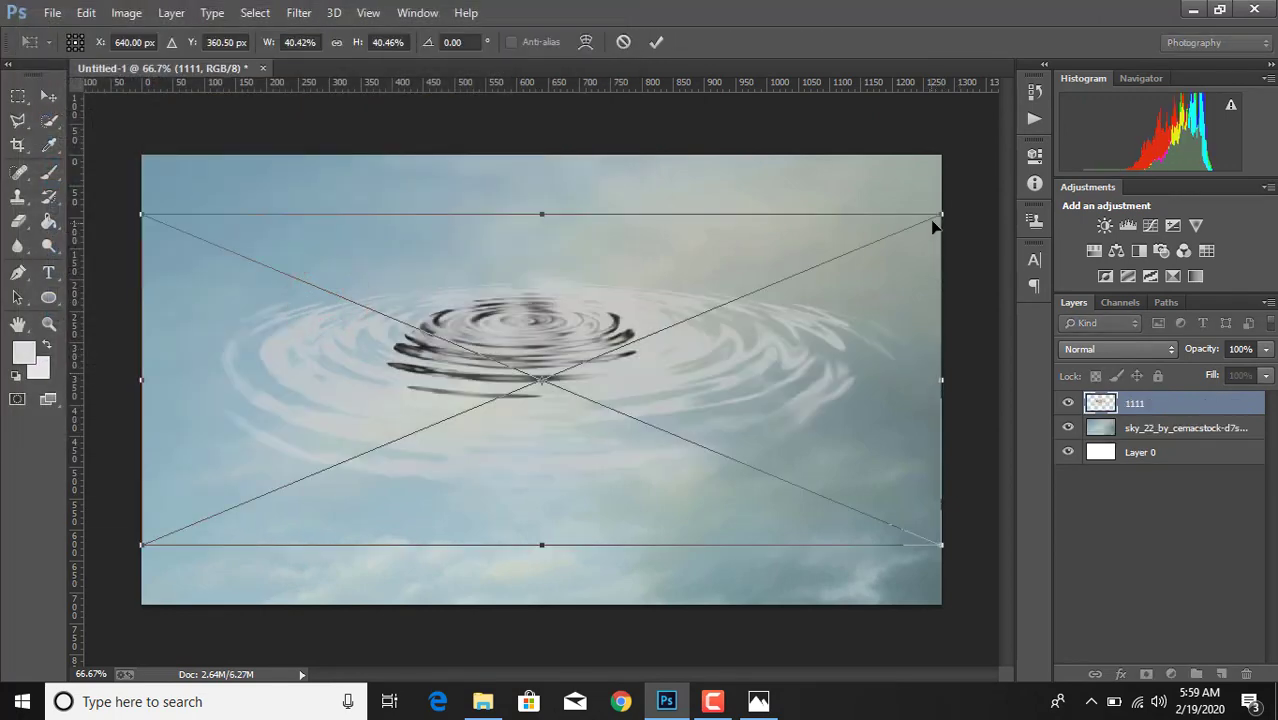
# - Scale the ripple to about 19.4% wide and 13.5% high and position it in the lower middle of the canvas
pyautogui.moveTo(940, 214); pyautogui.dragTo(752, 294)
pyautogui.moveTo(135, 289); pyautogui.dragTo(352, 380)
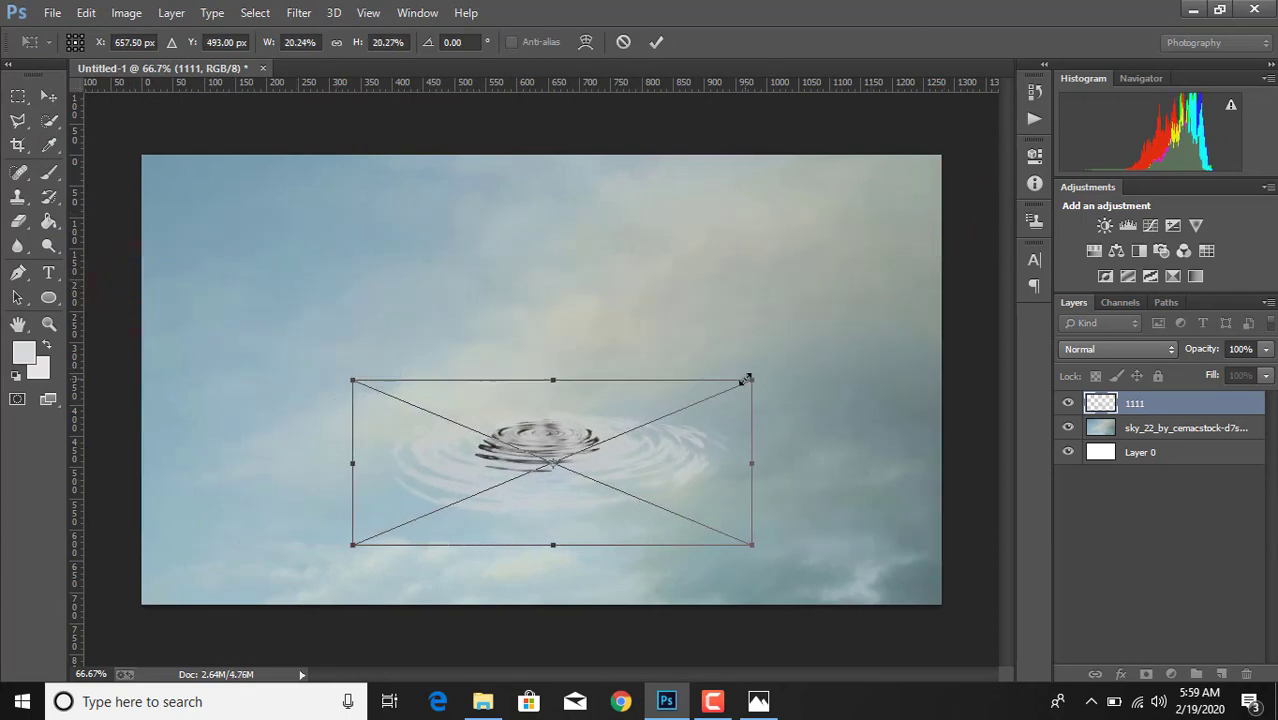
pyautogui.moveTo(748, 379); pyautogui.dragTo(735, 387)
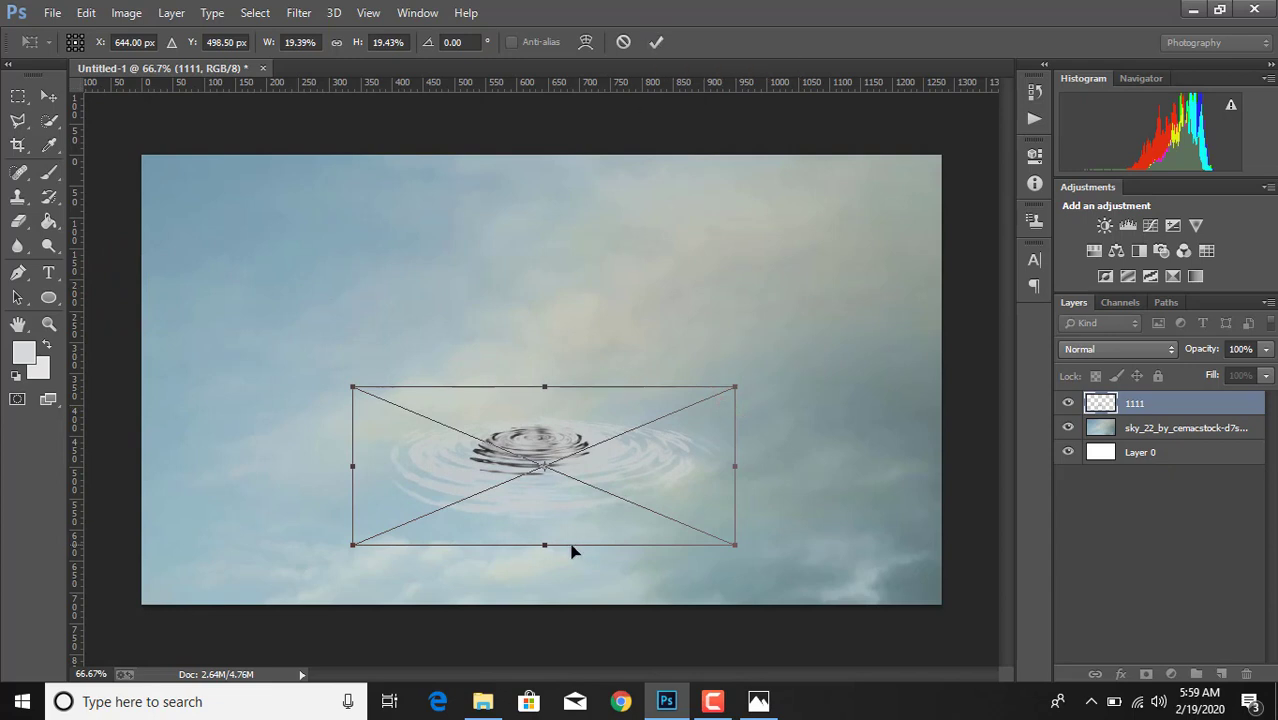
pyautogui.moveTo(544, 545); pyautogui.dragTo(543, 496)
pyautogui.moveTo(659, 431); pyautogui.dragTo(656, 453)
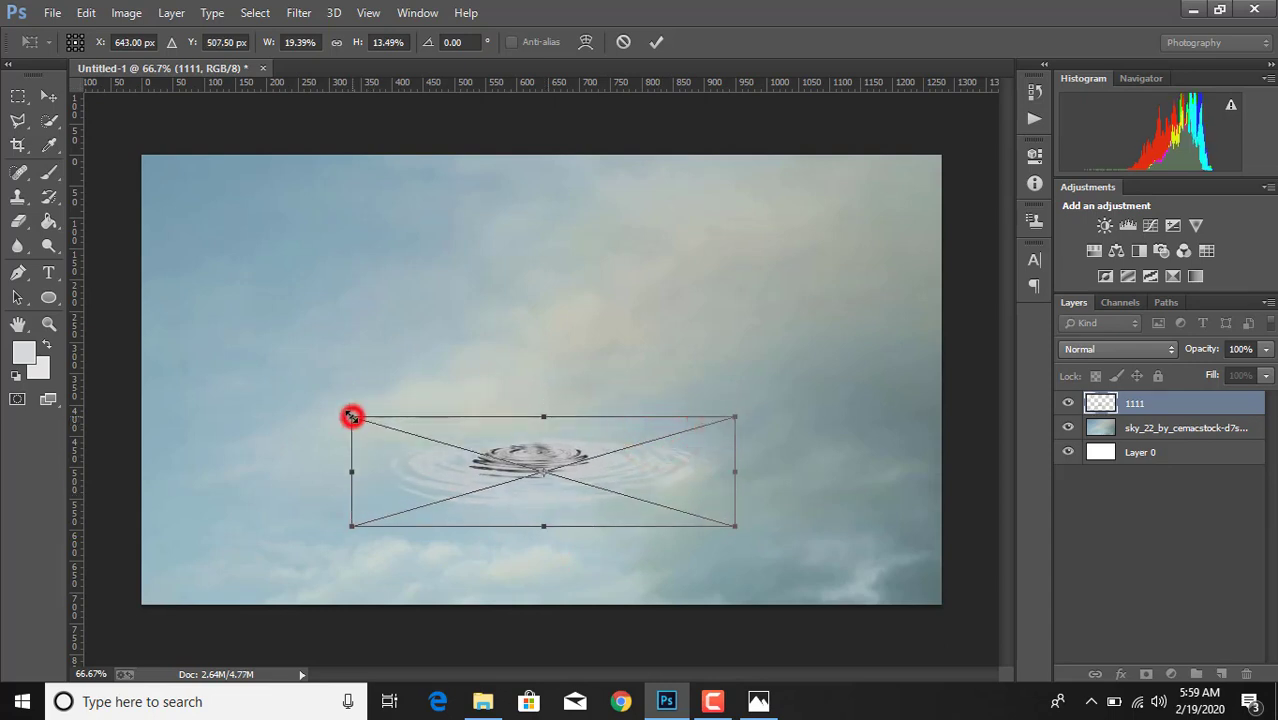
# - Stretch the ripple to about 21.8% wide and 11.5% high, shift it slightly sideways, and apply the transformation
pyautogui.moveTo(352, 416); pyautogui.dragTo(320, 423)
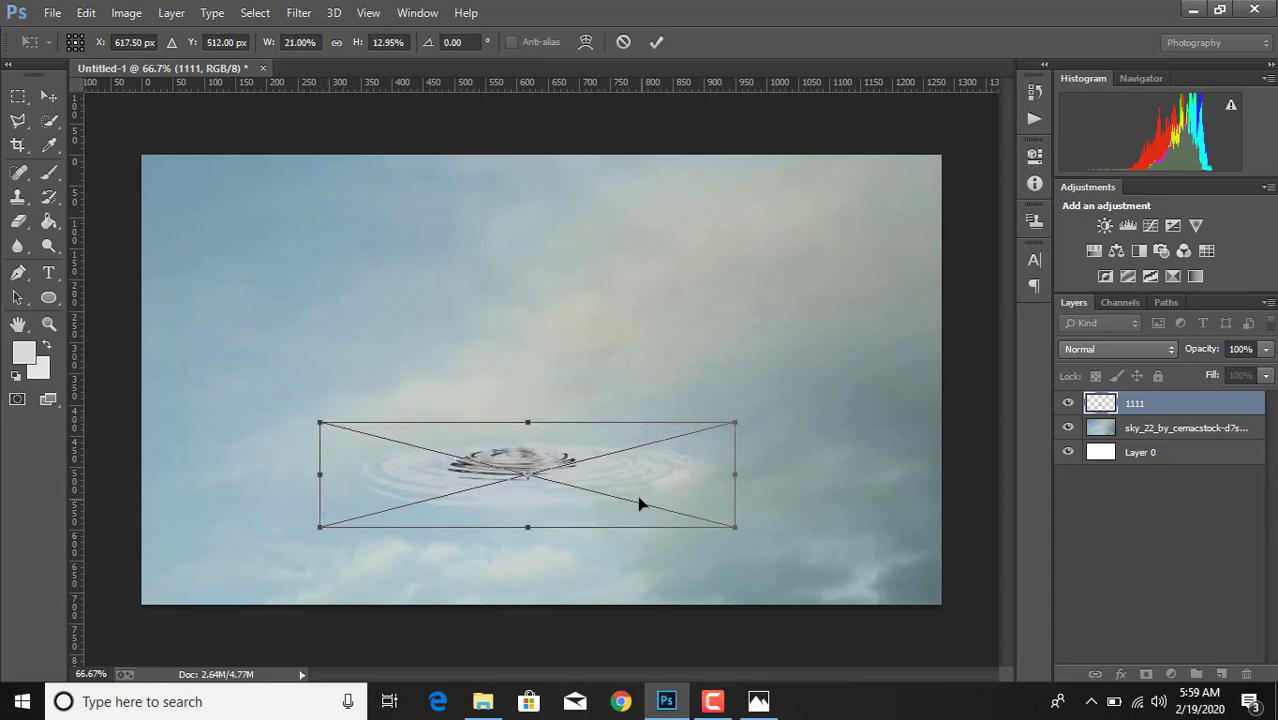
pyautogui.moveTo(645, 474); pyautogui.dragTo(701, 481)
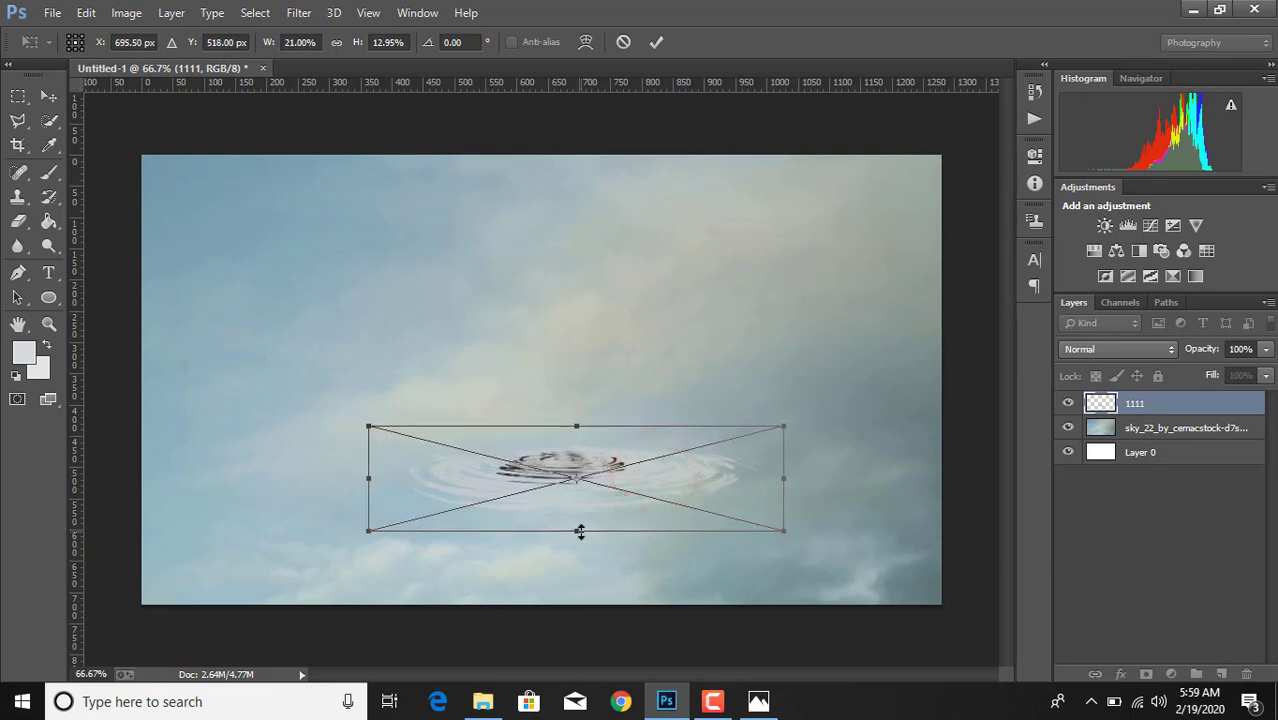
pyautogui.moveTo(580, 531); pyautogui.dragTo(580, 519)
pyautogui.moveTo(368, 475)
pyautogui.mouseDown()
pyautogui.moveTo(332, 475)
pyautogui.moveTo(352, 475)
pyautogui.mouseUp()
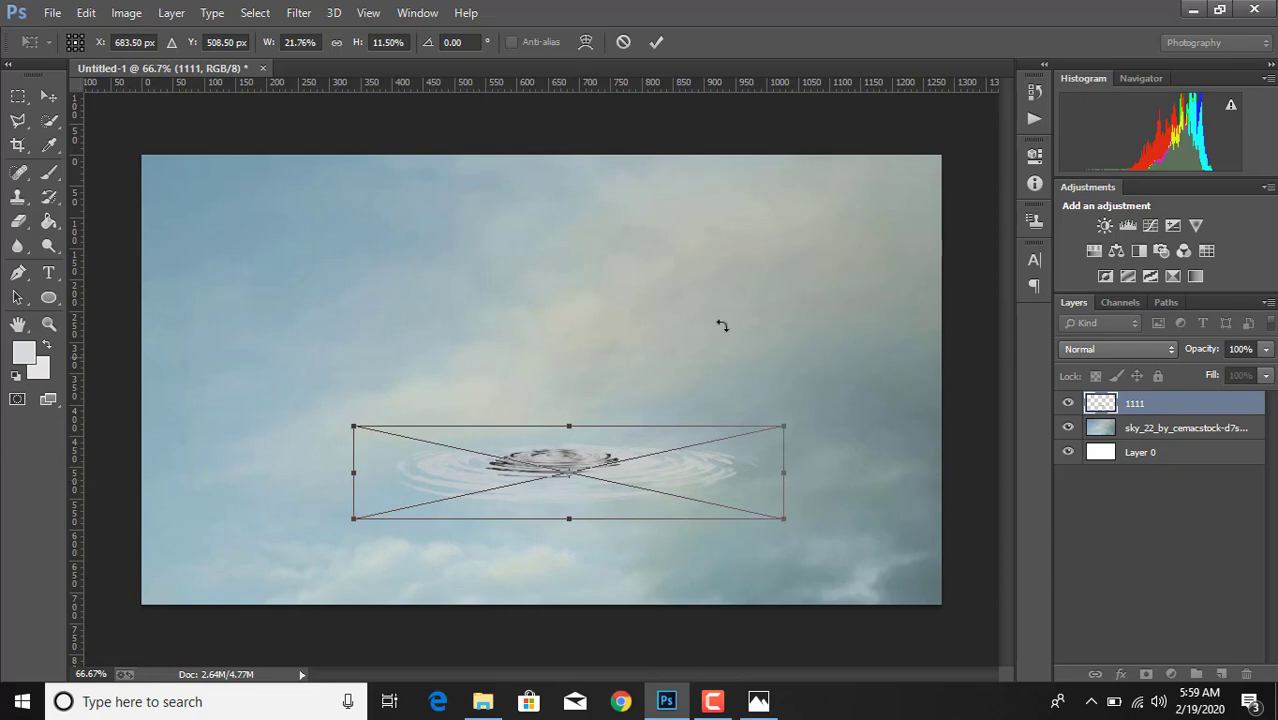
pyautogui.click(656, 42)
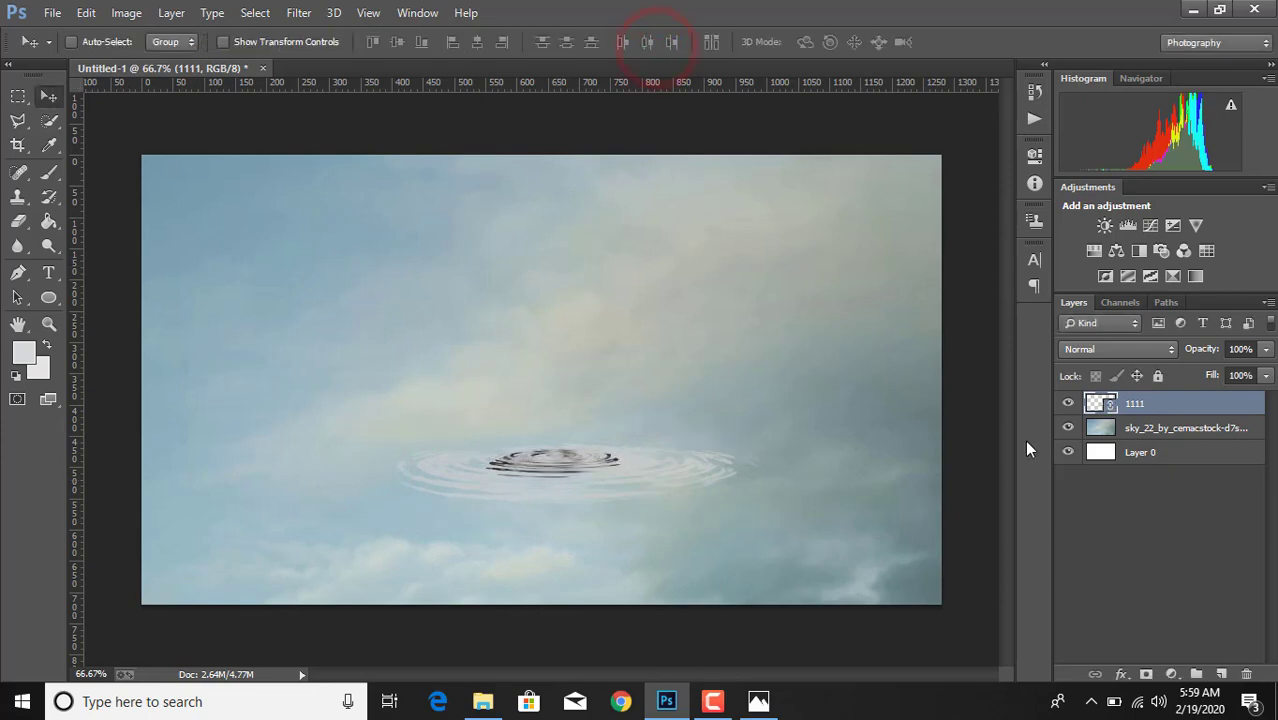
# - Rasterize layer 1111 and place the couple image 1 as a linked file
pyautogui.rightClick(1166, 408)
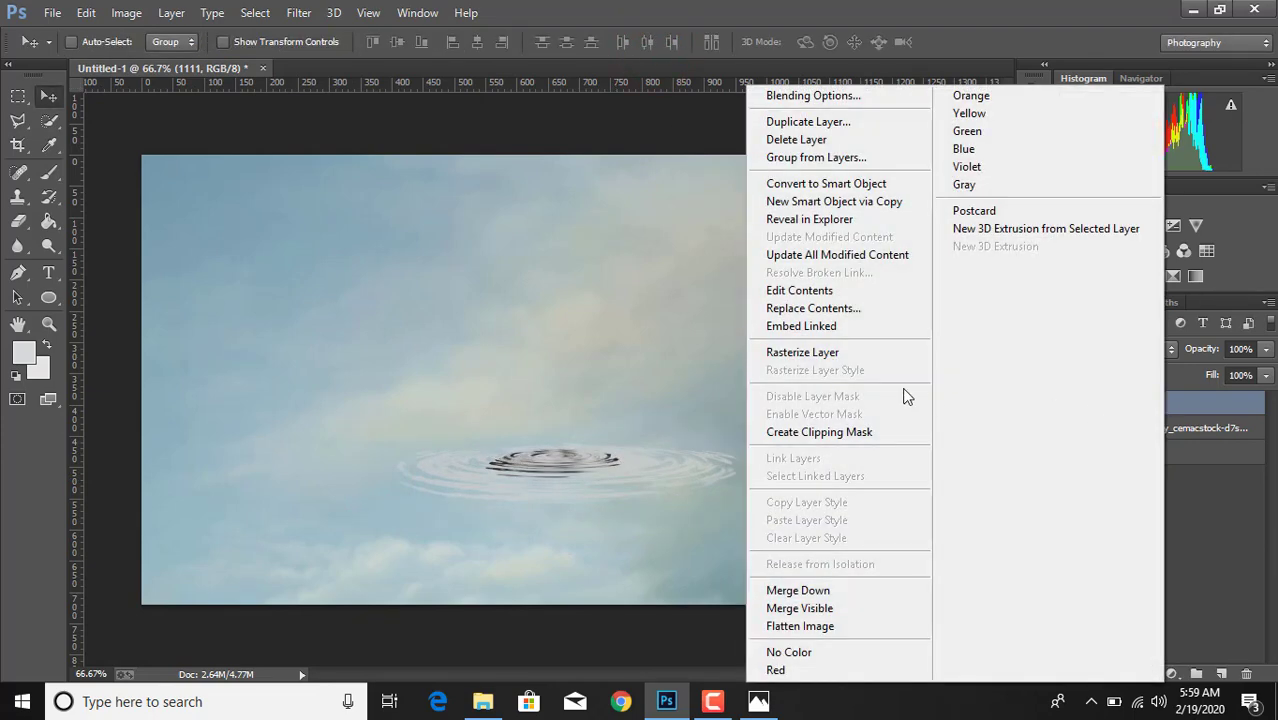
pyautogui.click(846, 356)
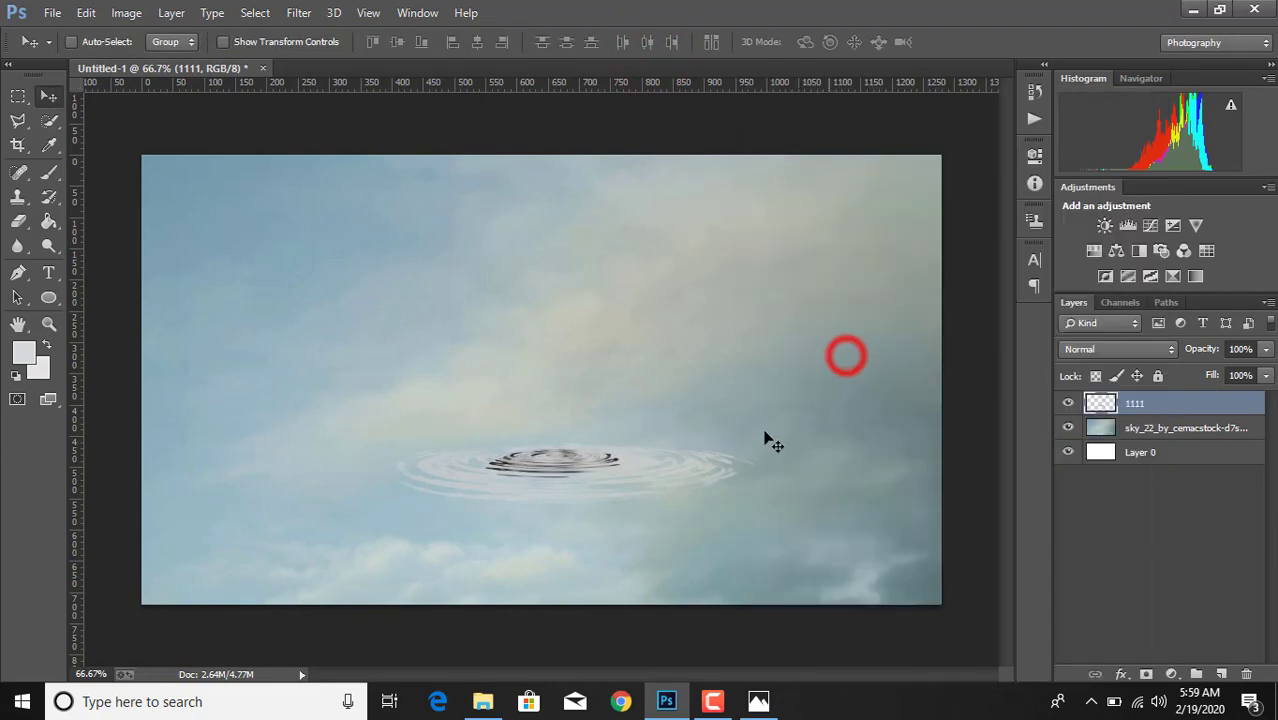
pyautogui.click(47, 14)
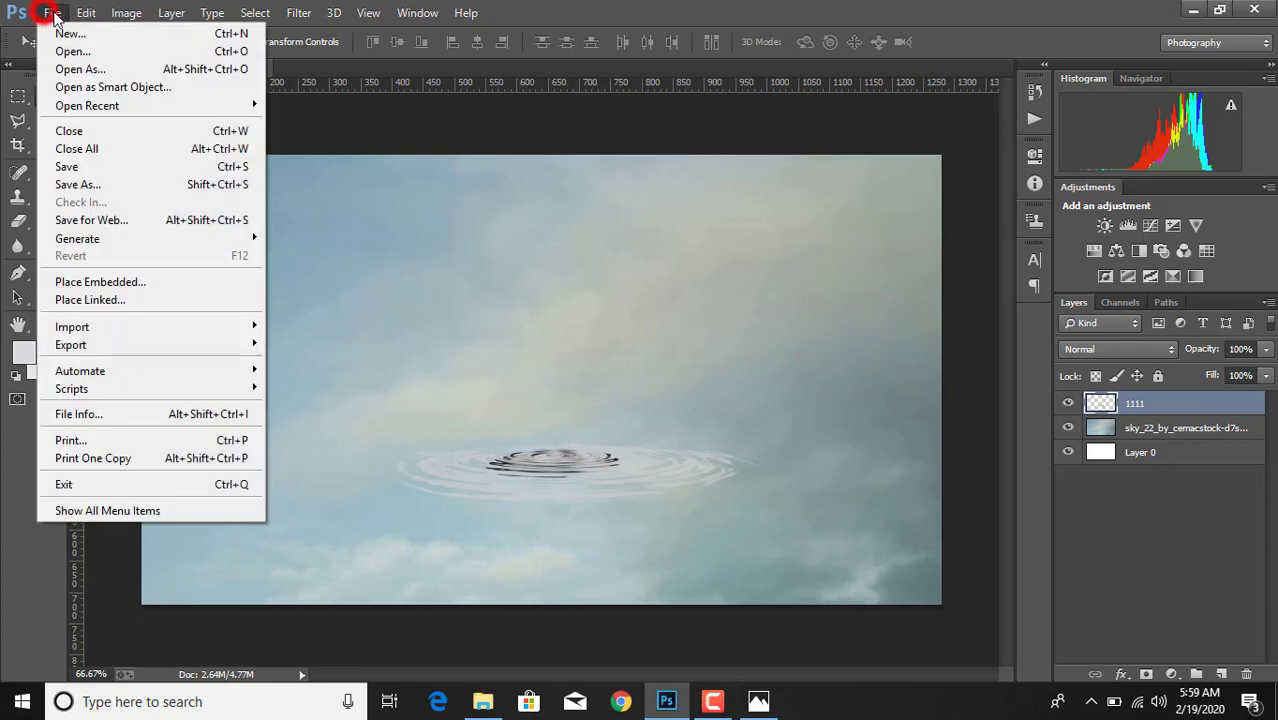
pyautogui.click(127, 300)
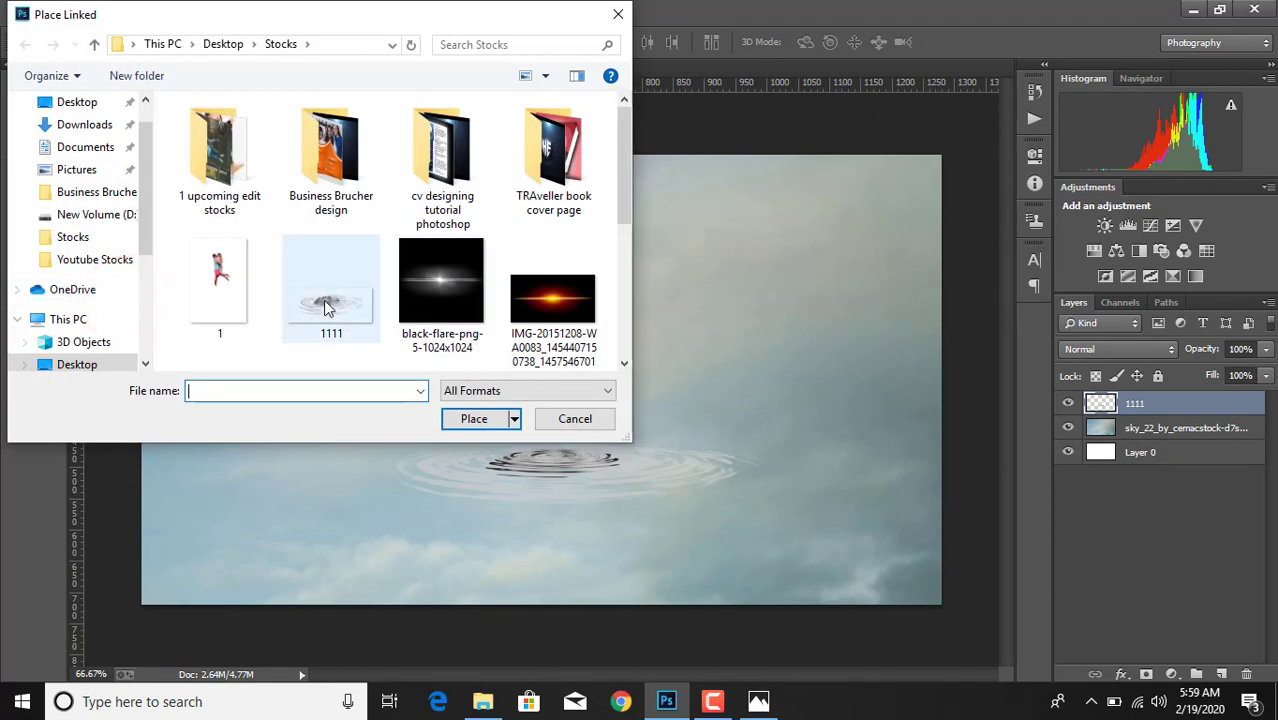
pyautogui.scroll(-1, 360, 328)
pyautogui.doubleClick(224, 241)
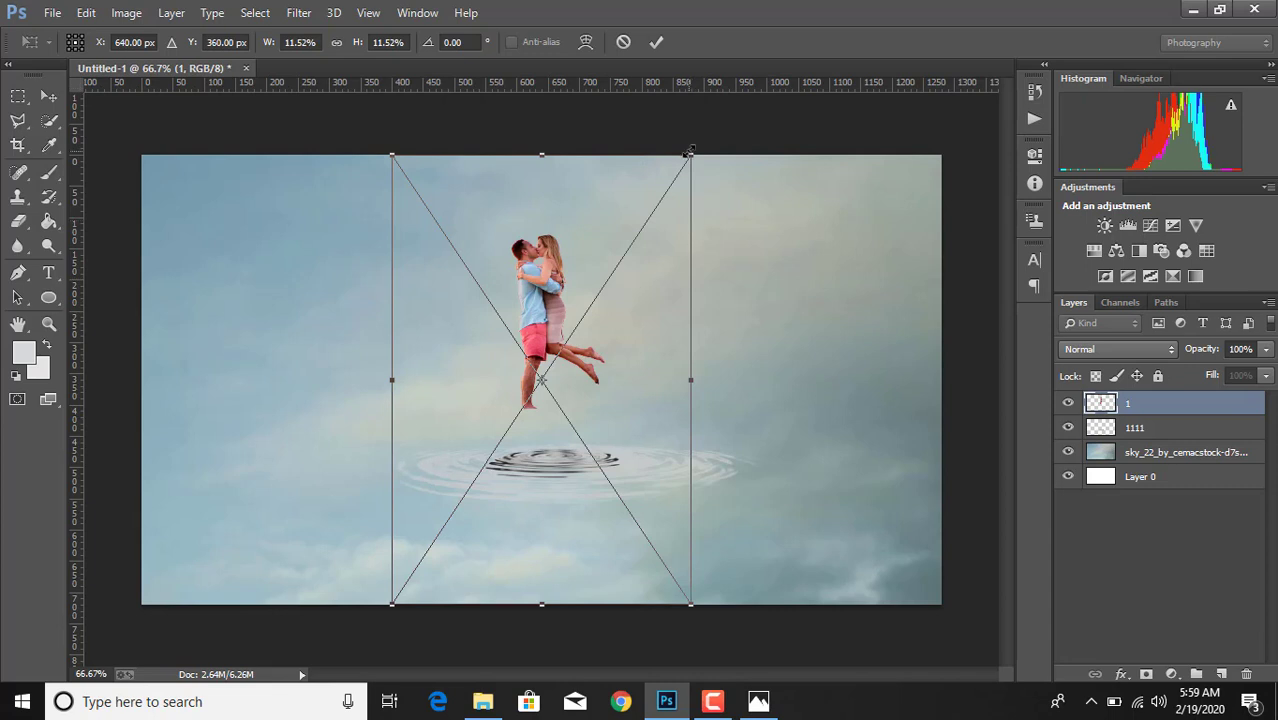
# - Scale the couple to about 9.8% and position them with the standing foot at the centre of the ripple
pyautogui.moveTo(690, 150); pyautogui.dragTo(631, 234)
pyautogui.moveTo(534, 283); pyautogui.dragTo(586, 307)
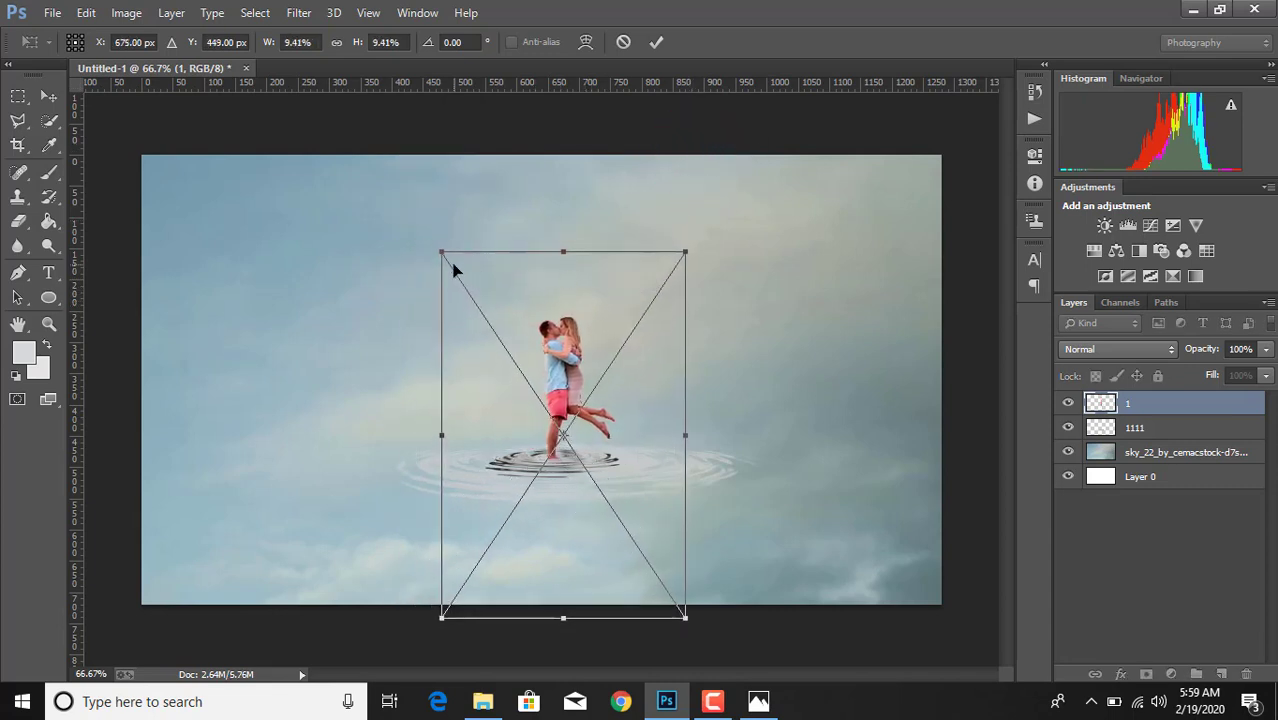
pyautogui.moveTo(442, 252); pyautogui.dragTo(412, 248)
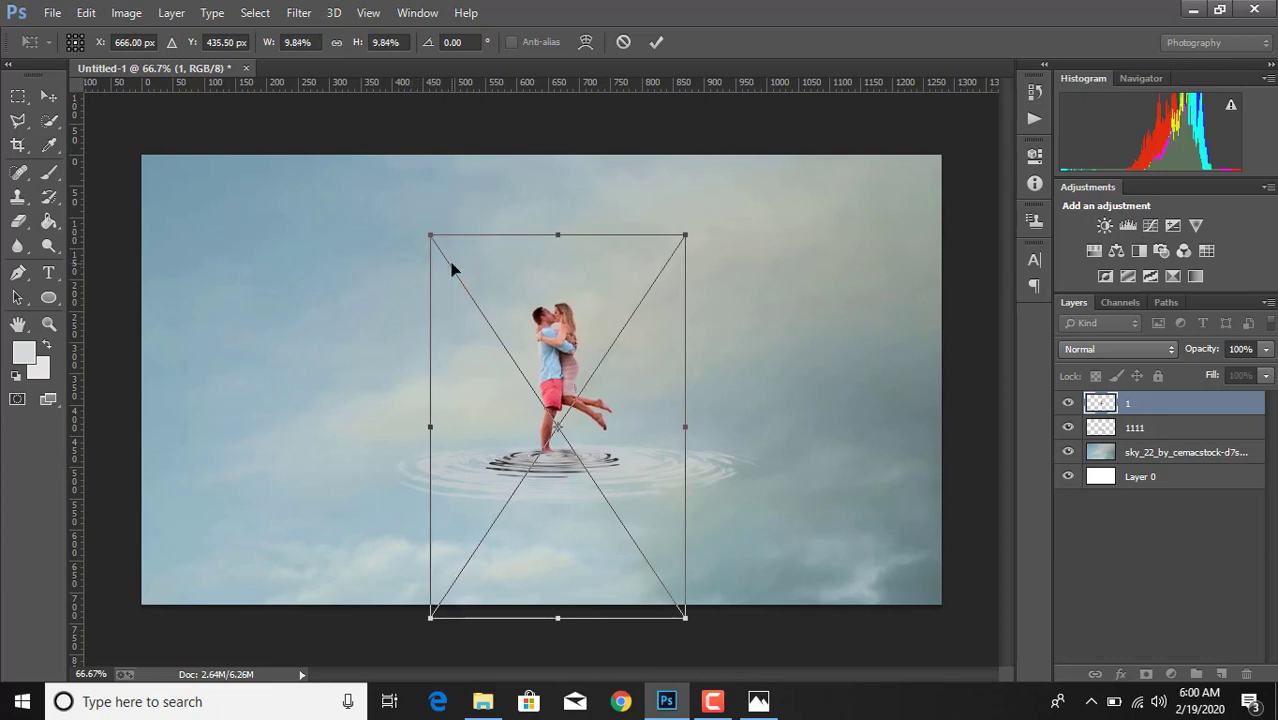
pyautogui.press('Down')
pyautogui.press('Down')
pyautogui.press('Down')
pyautogui.press('Down')
pyautogui.press('Down')
pyautogui.press('Down')
pyautogui.press('Down')
pyautogui.press('Down')
pyautogui.press('Down')
pyautogui.press('Right')
pyautogui.press('Right')
pyautogui.press('Right')
pyautogui.press('Right')
pyautogui.press('Right')
pyautogui.press('Right')
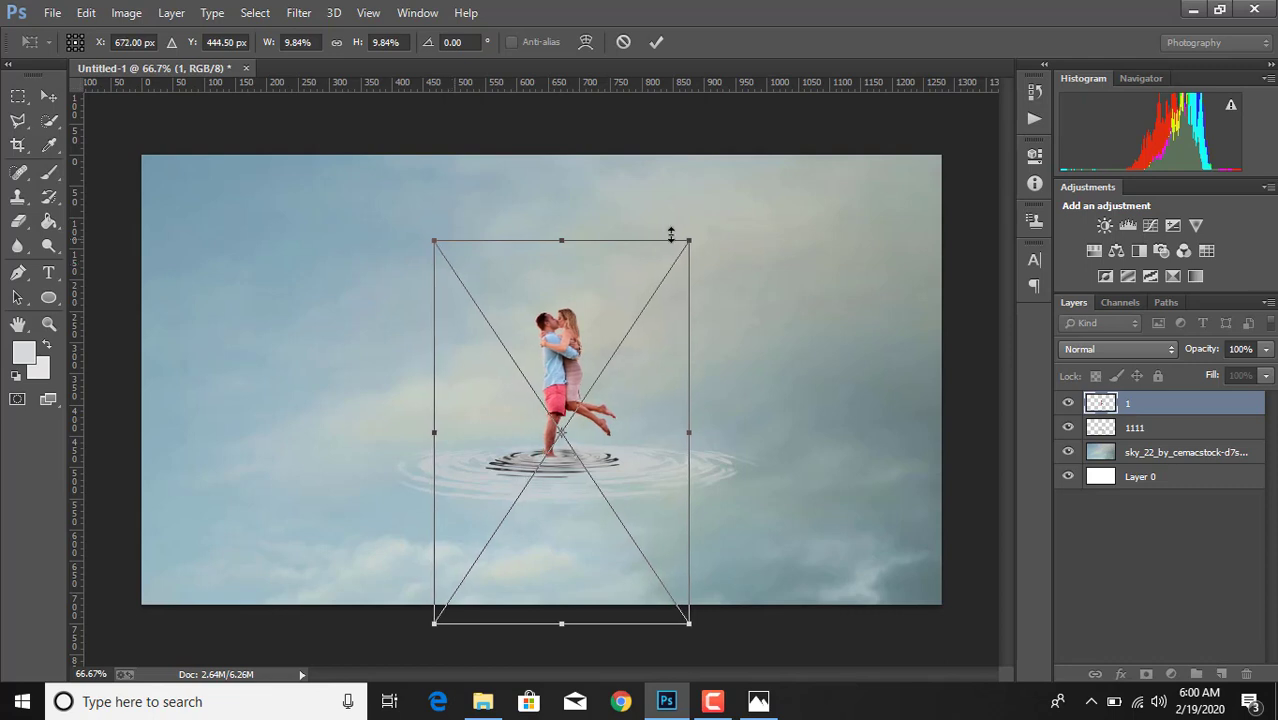
pyautogui.click(655, 42)
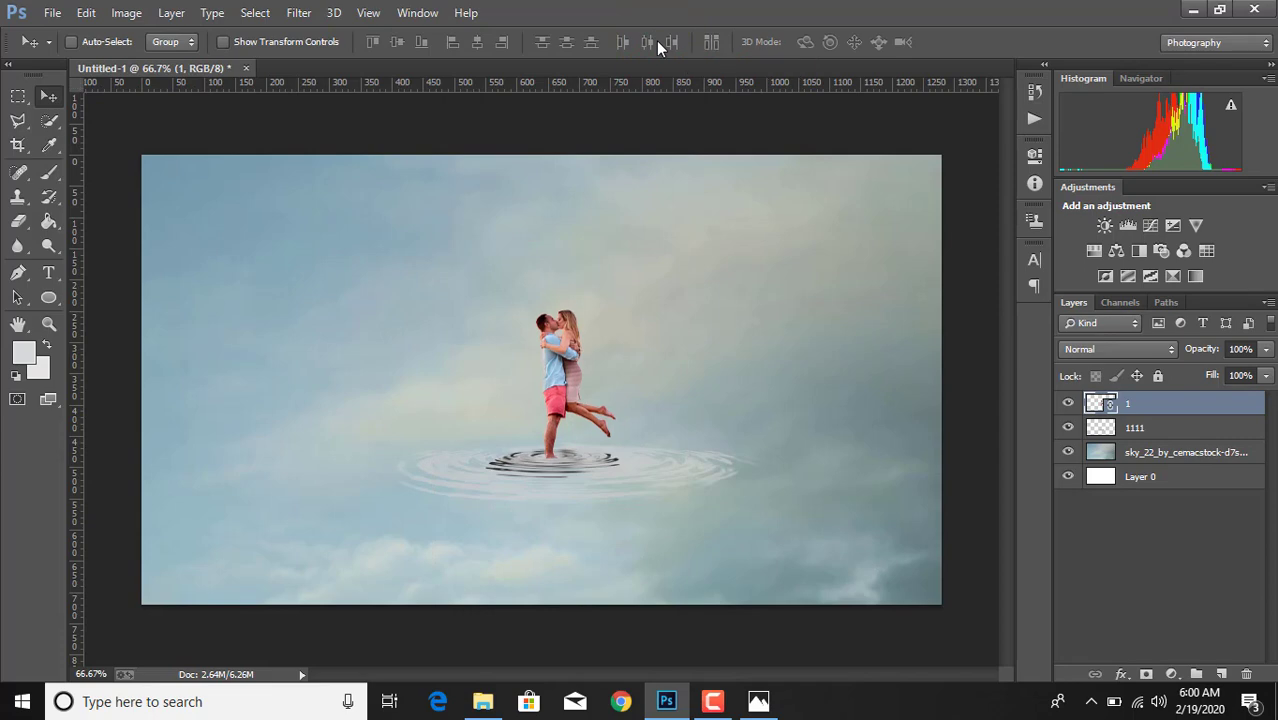
# - Rasterize layer 1 and erase the bottom of the man's foot where it meets the water with a 45 px Eraser
pyautogui.rightClick(1151, 409)
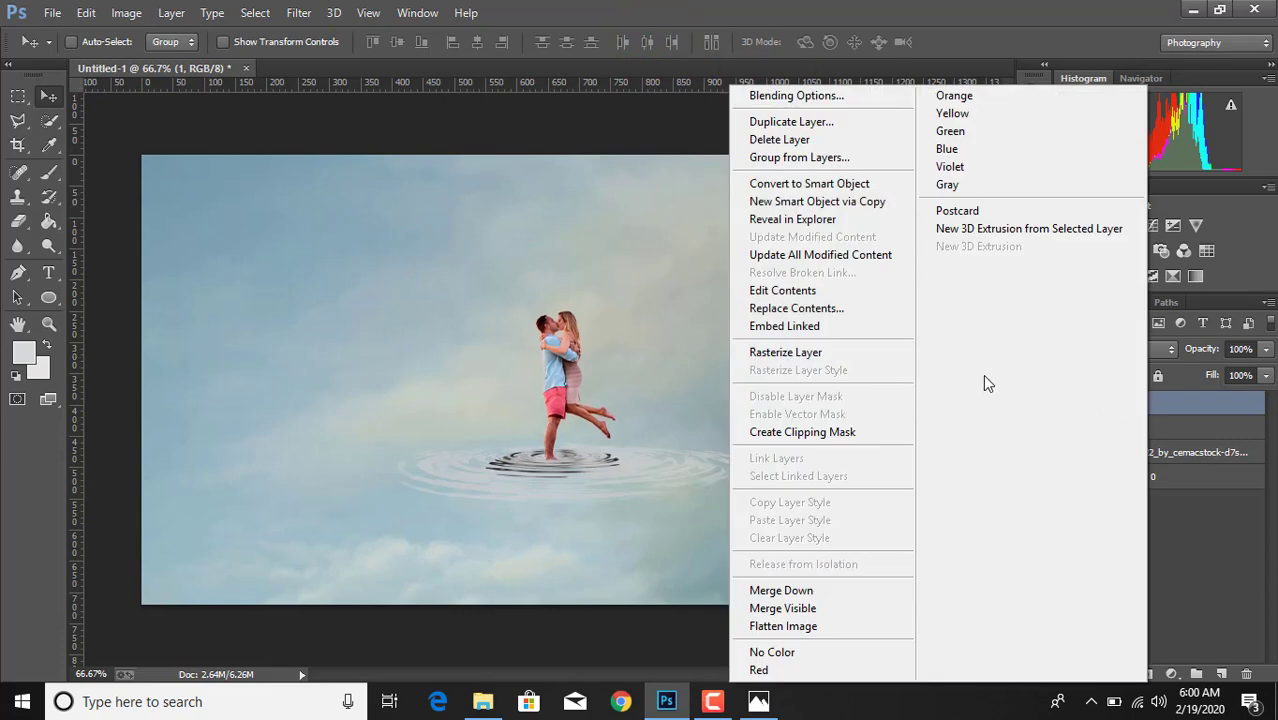
pyautogui.click(818, 350)
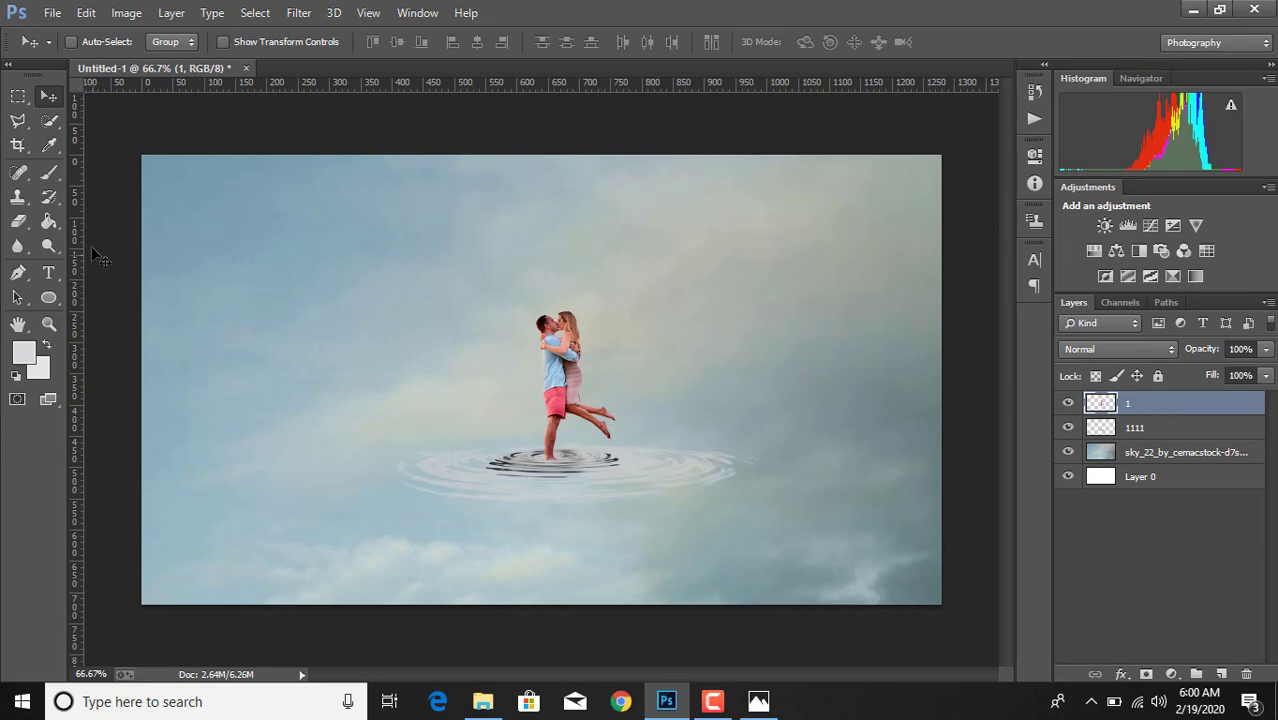
pyautogui.click(18, 221)
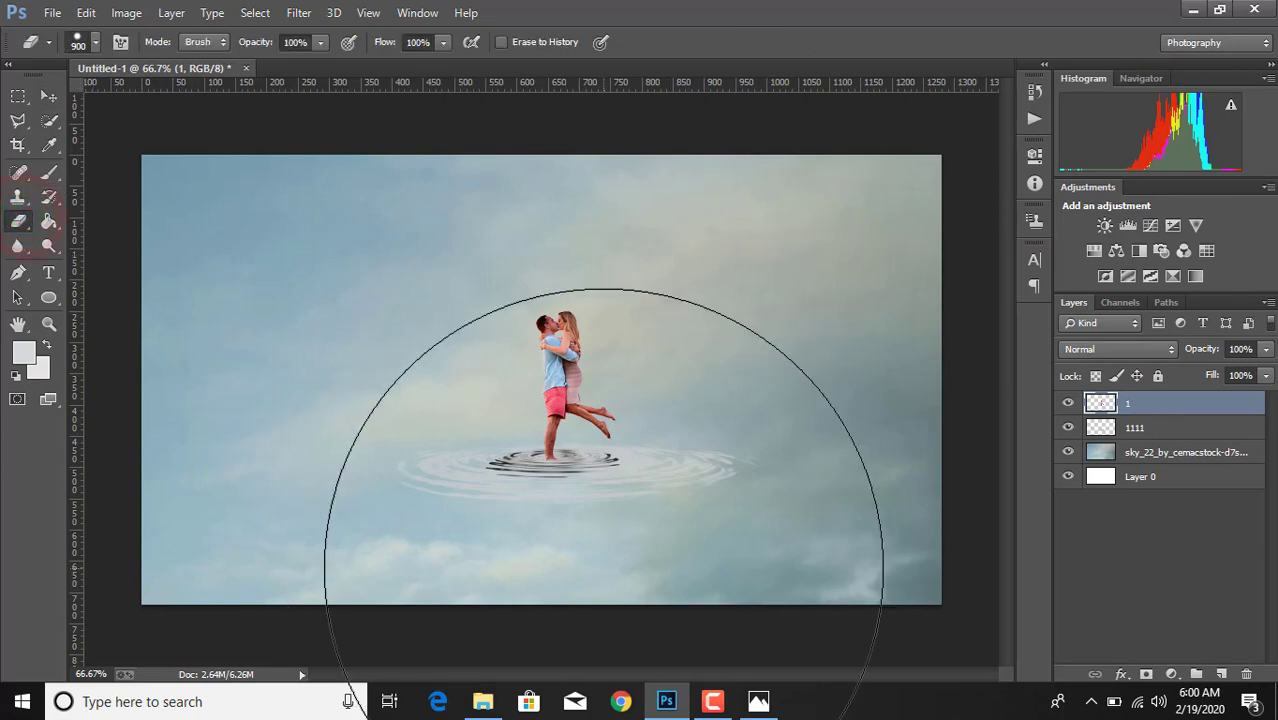
pyautogui.press('[')
pyautogui.press('[')
pyautogui.press('[')
pyautogui.press('[')
pyautogui.press('[')
pyautogui.press('[')
pyautogui.press('[')
pyautogui.press('[')
pyautogui.press('[')
pyautogui.press('[')
pyautogui.scroll(5, 603, 568)
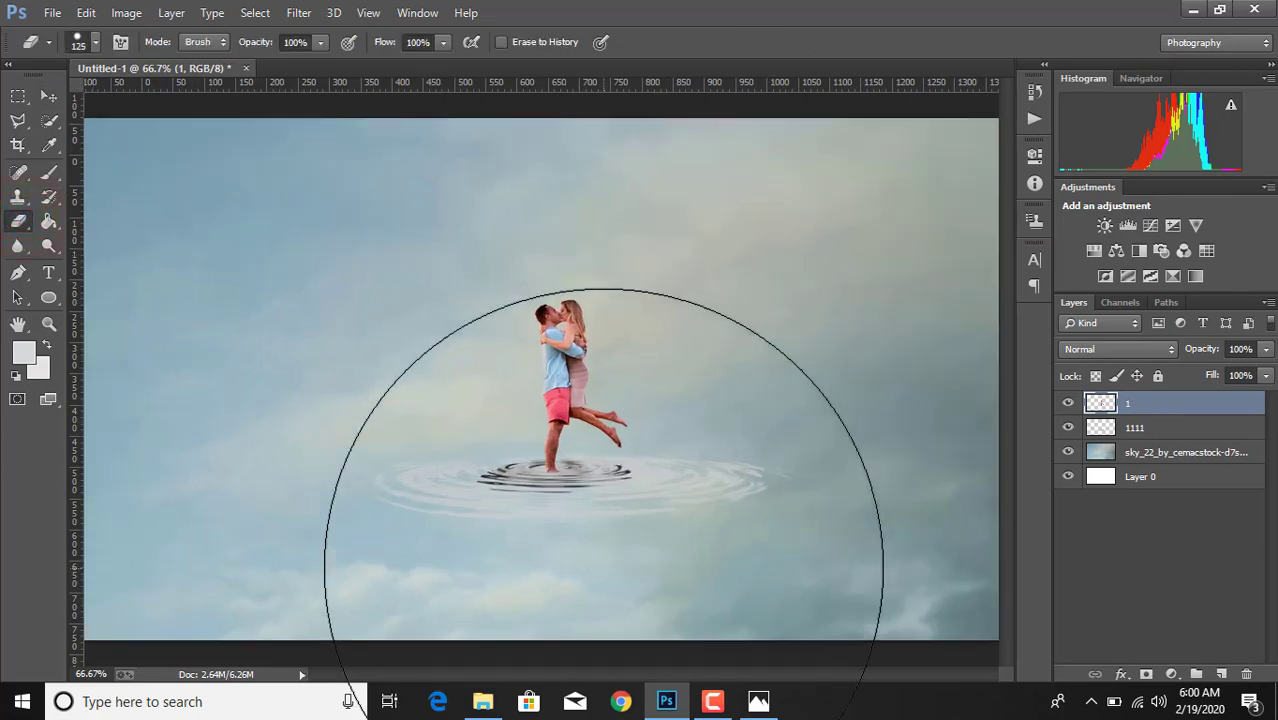
pyautogui.scroll(-4, 650, 578)
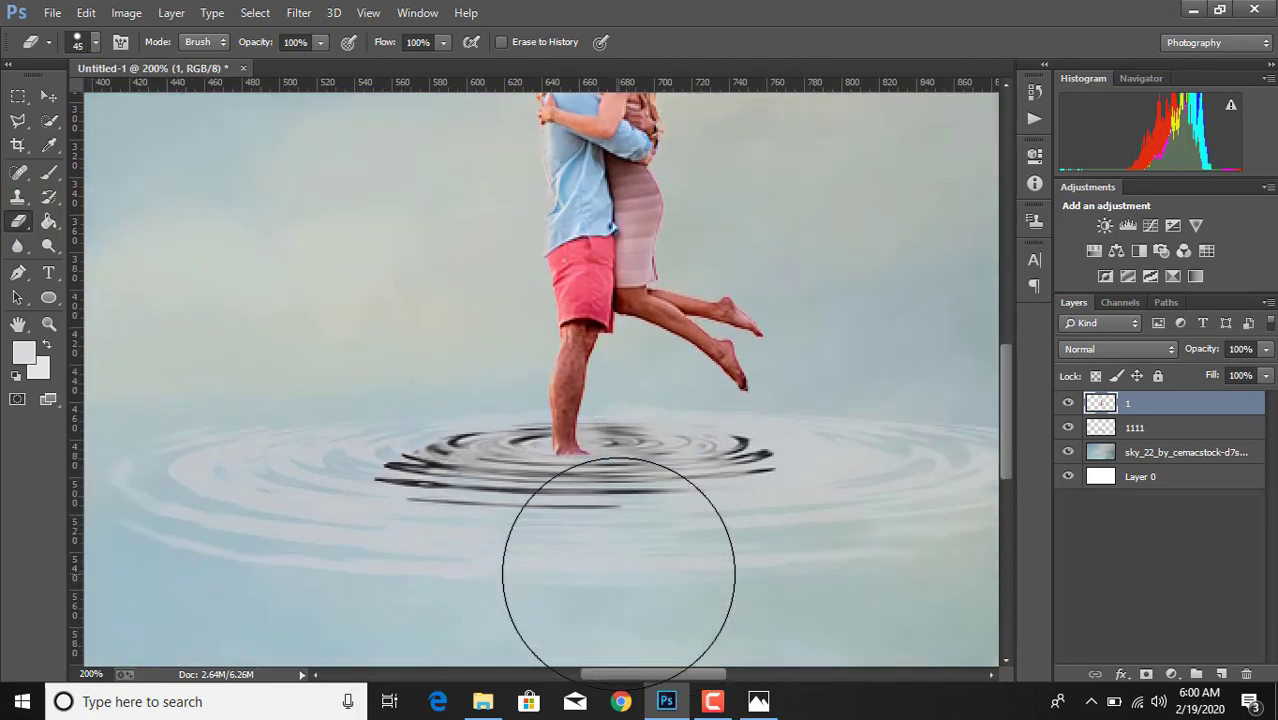
pyautogui.click(535, 488)
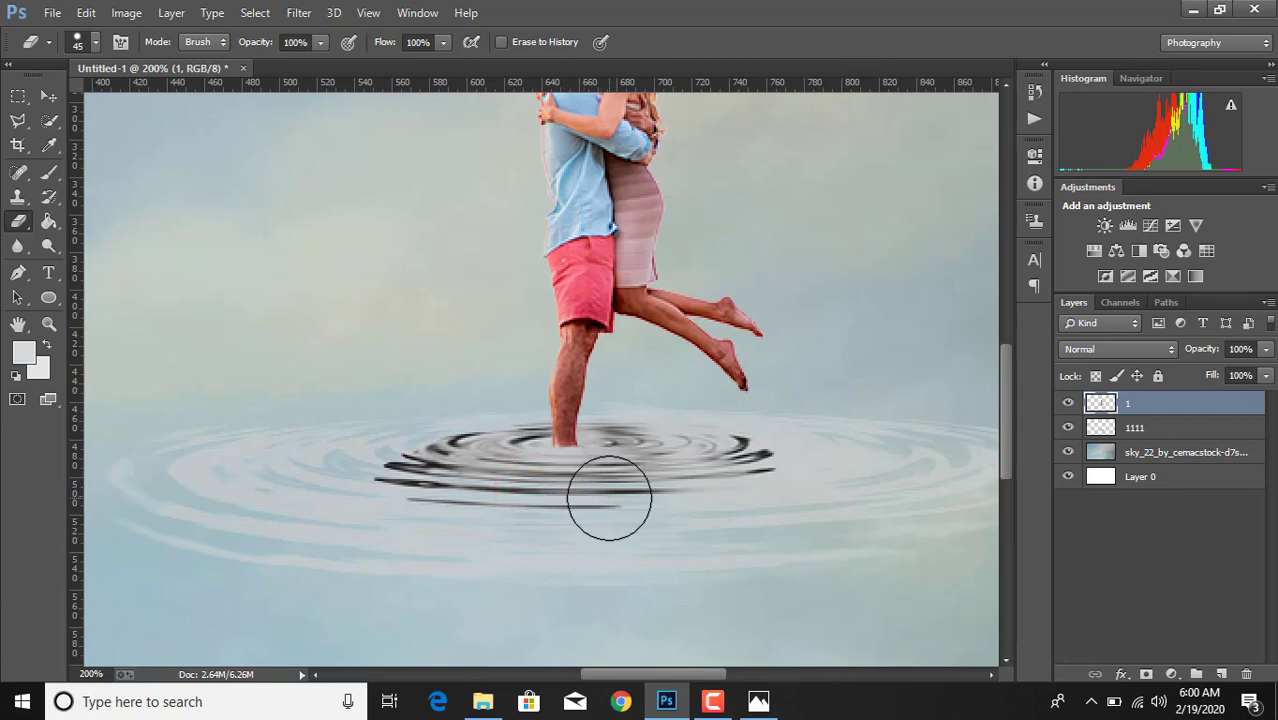
pyautogui.hotkey('ctrl', '-')
pyautogui.hotkey('ctrl', '-')
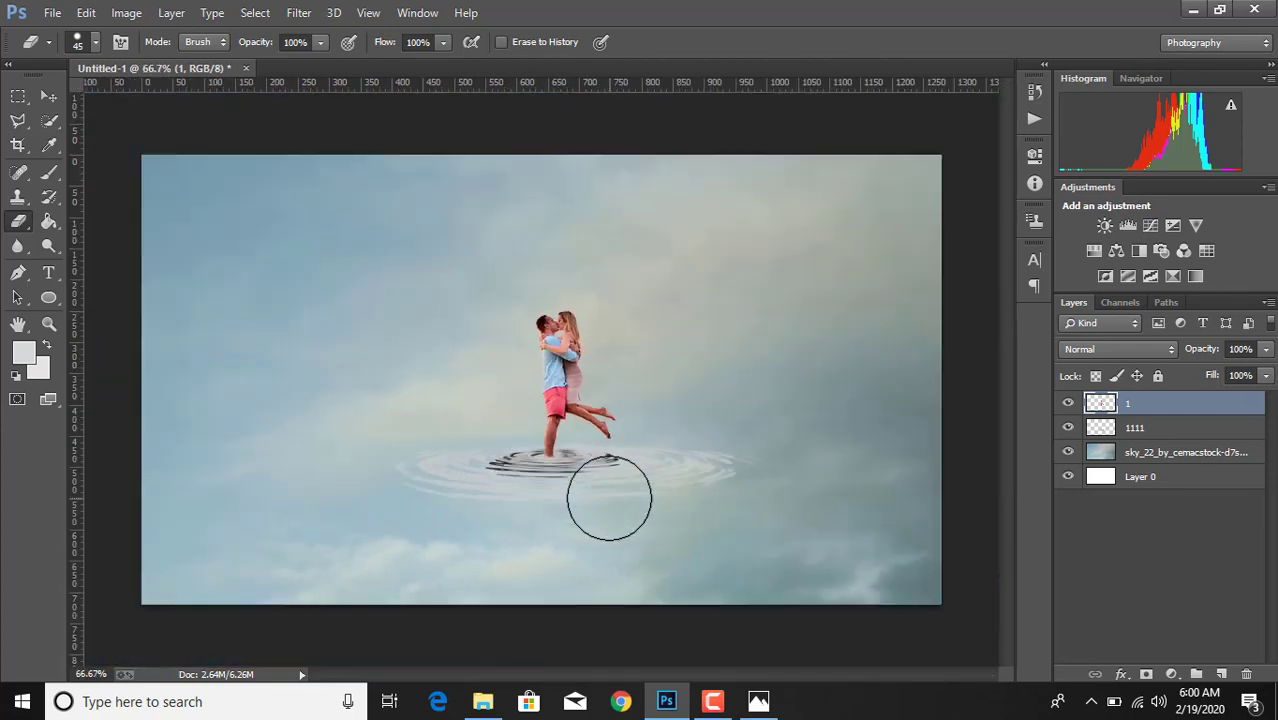
# - Duplicate layer 1 and select the copy
pyautogui.moveTo(1180, 405); pyautogui.dragTo(1221, 674)
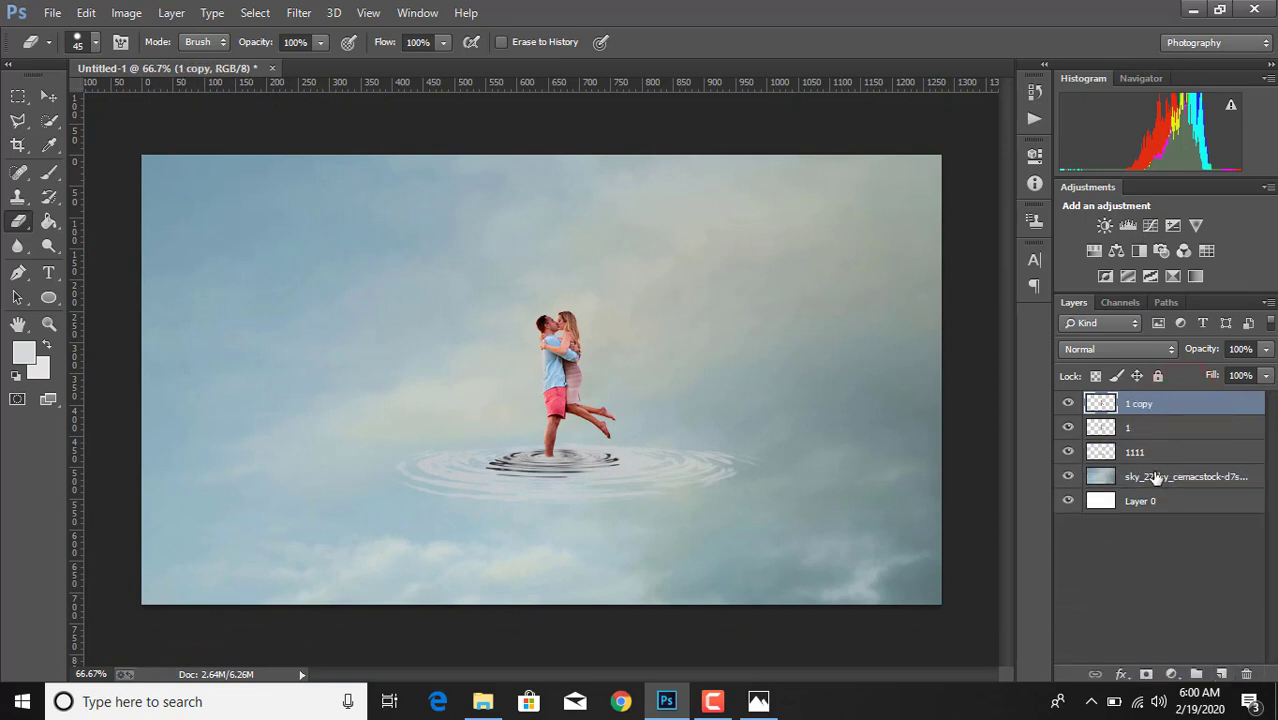
pyautogui.click(1156, 430)
pyautogui.click(1156, 407)
# - Distort the couple copy into an upside-down reflection below the ripple, about -79.6% high, meeting the man's leg at the water
pyautogui.hotkey('ctrl', 't')
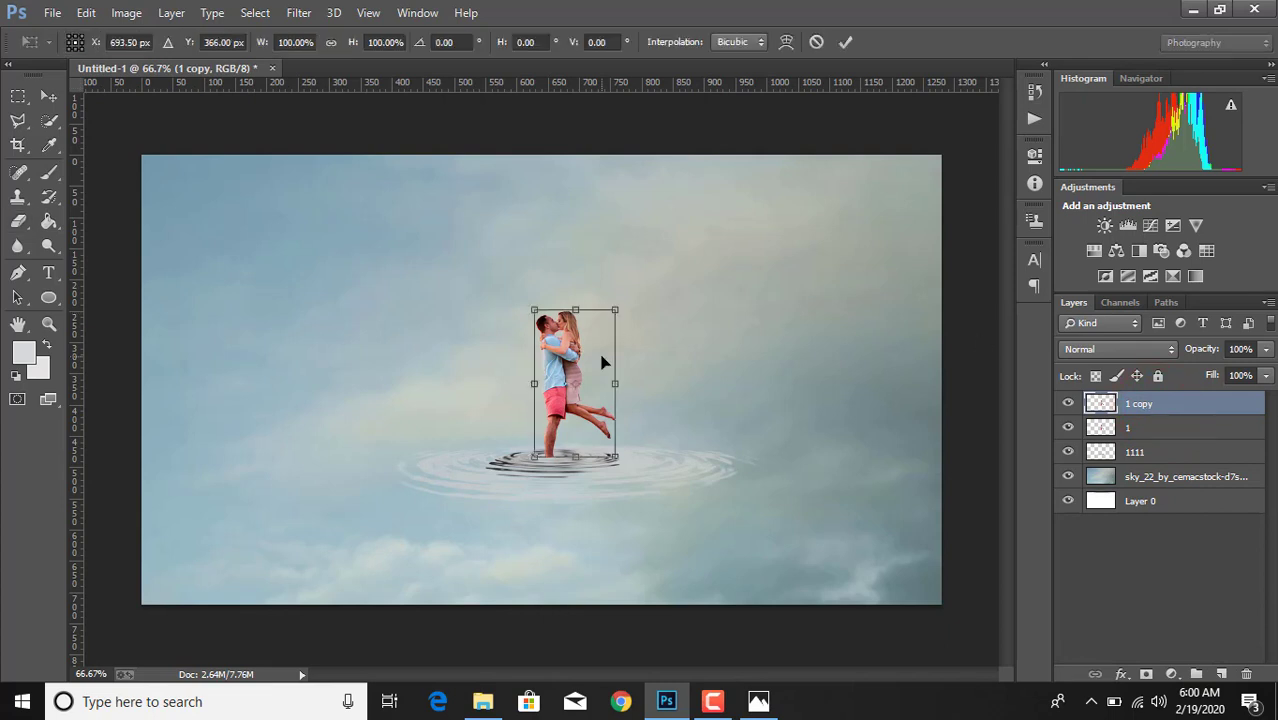
pyautogui.rightClick(603, 362)
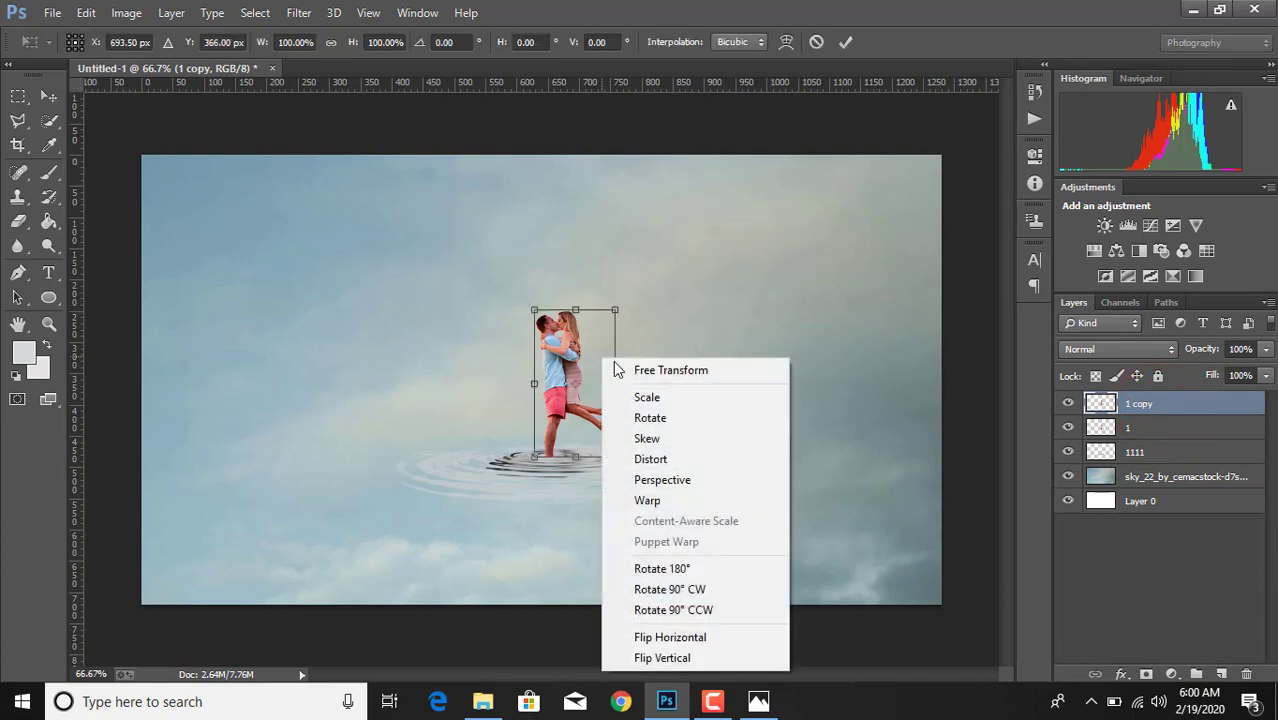
pyautogui.click(659, 458)
pyautogui.moveTo(575, 310); pyautogui.dragTo(583, 576)
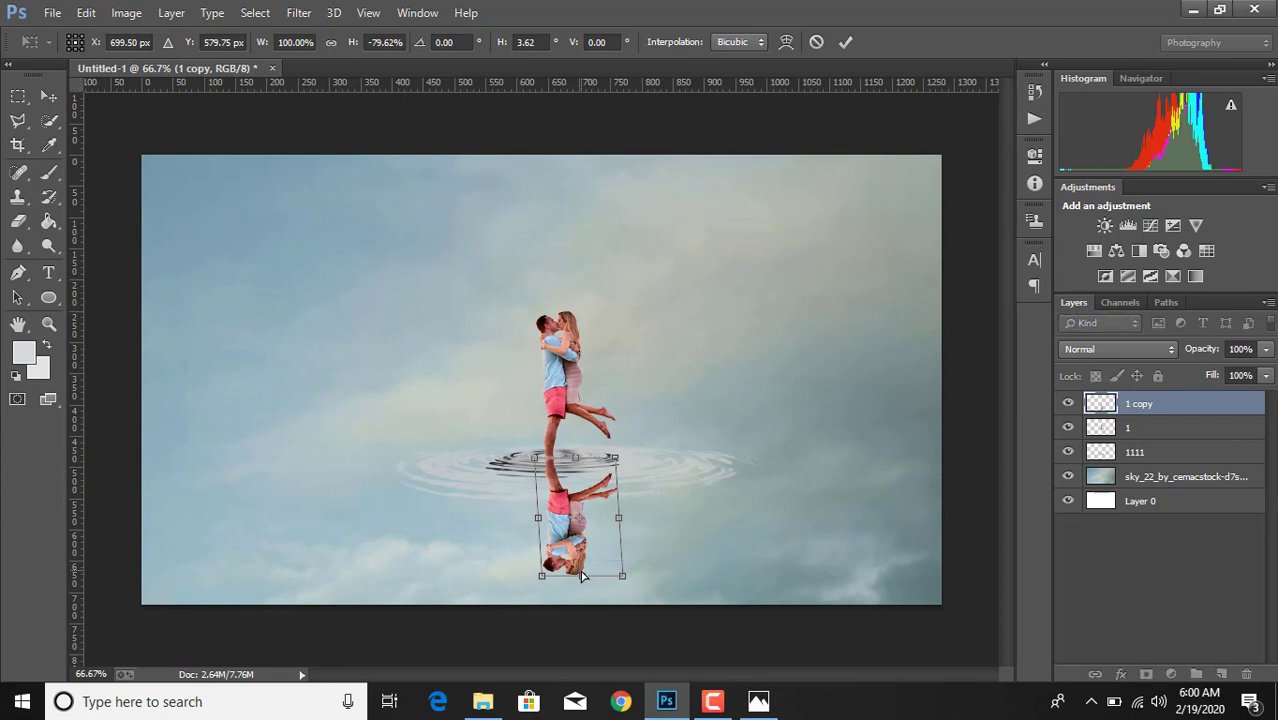
pyautogui.press('Up')
pyautogui.press('Up')
pyautogui.press('Up')
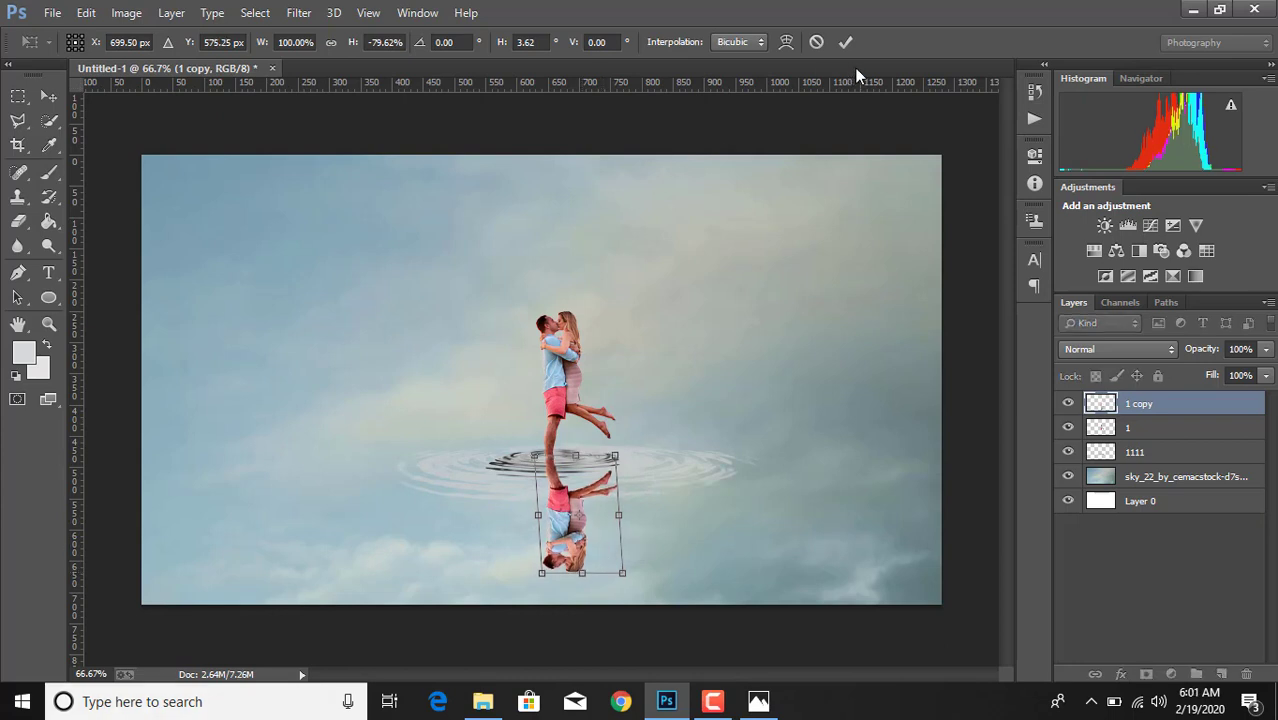
pyautogui.click(844, 43)
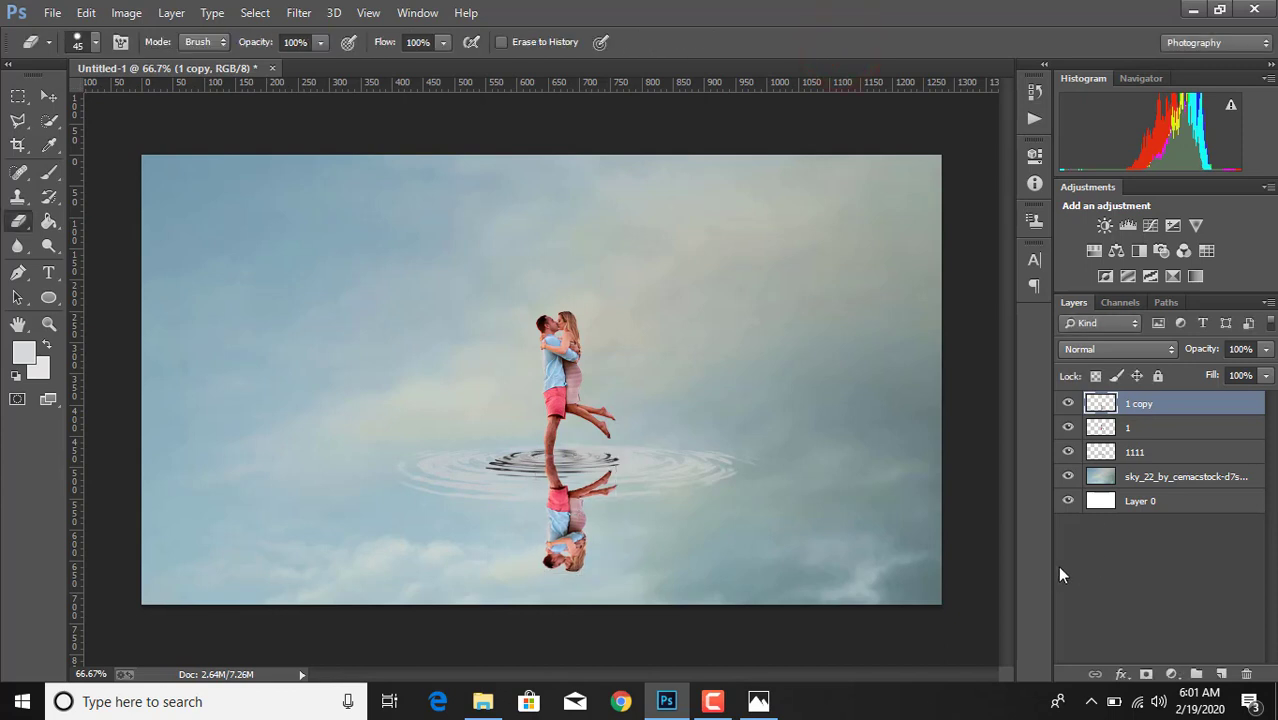
# - Lower the opacity of layer 1 copy to 92% and add a layer mask to it
pyautogui.hotkey('ctrl', '+')
pyautogui.scroll(-3, 991, 503)
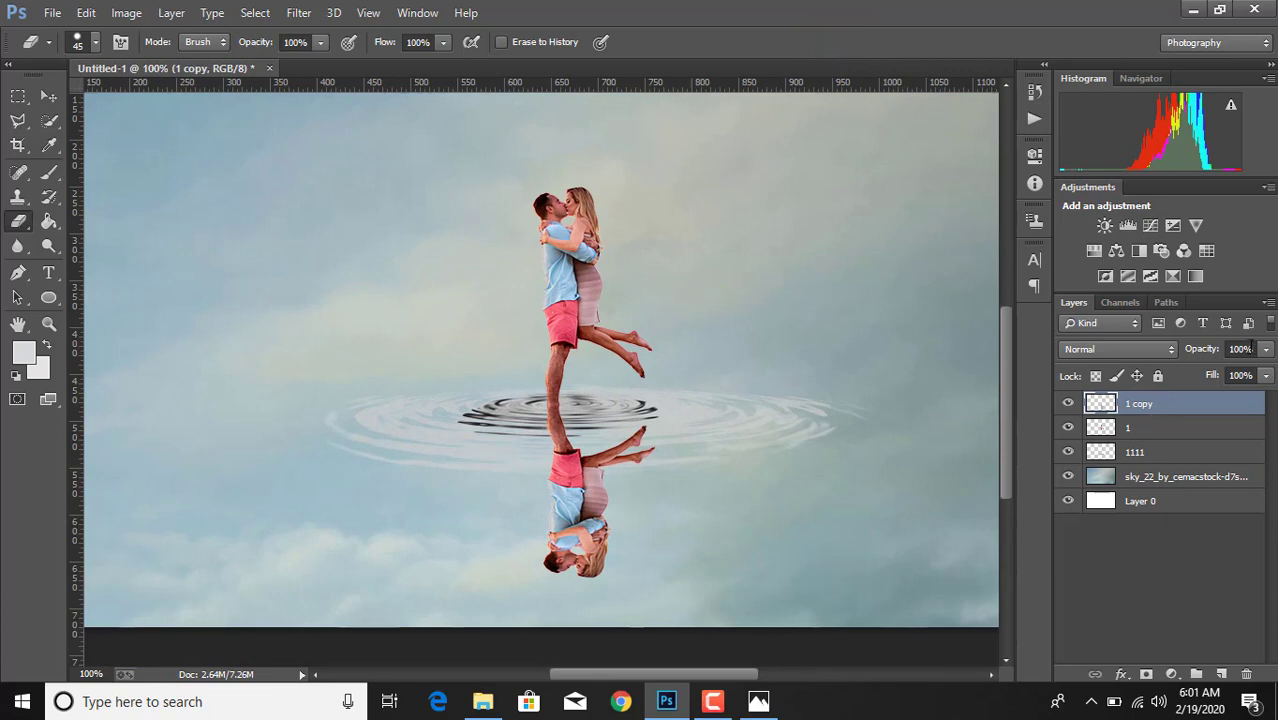
pyautogui.moveTo(1266, 350); pyautogui.dragTo(1261, 377)
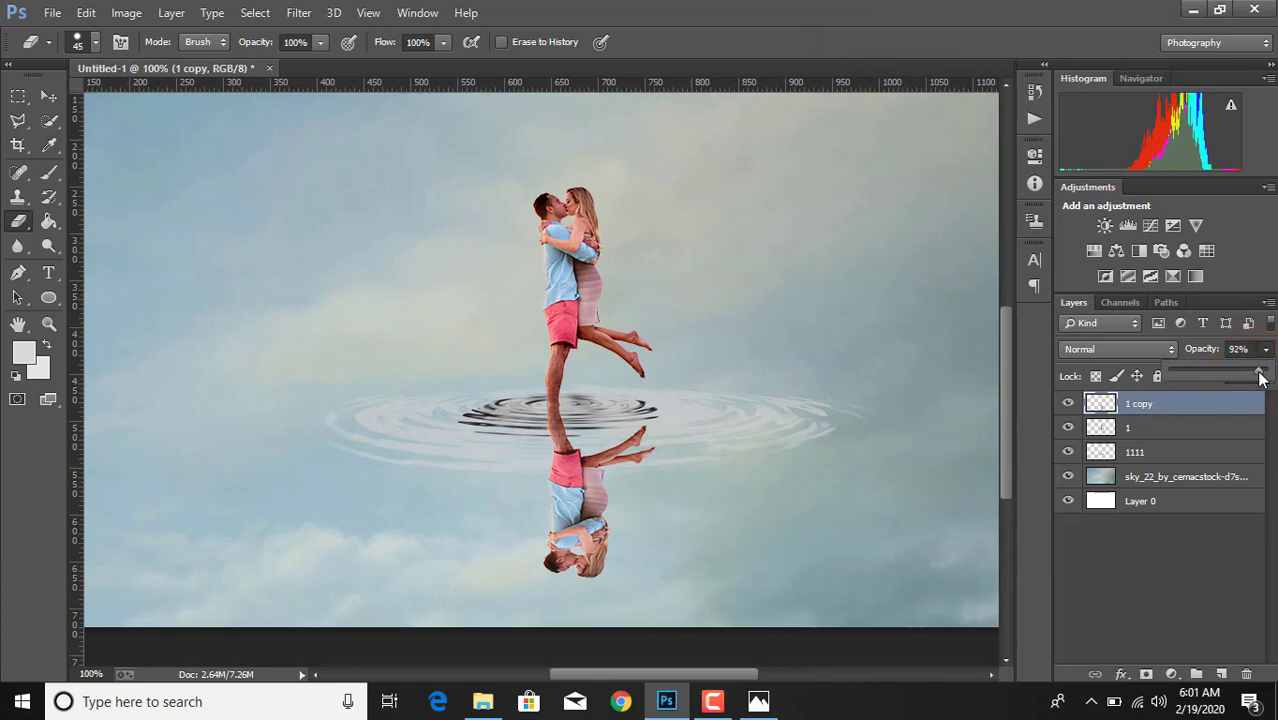
pyautogui.click(1185, 408)
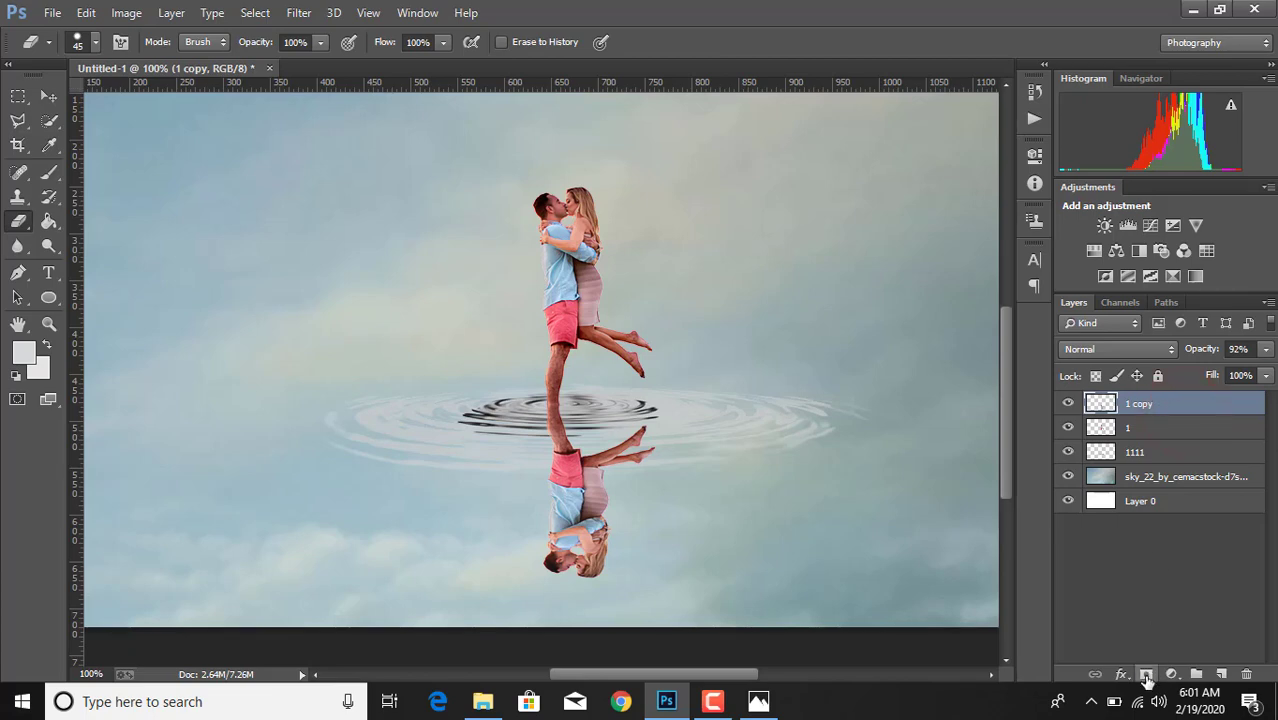
pyautogui.click(1147, 675)
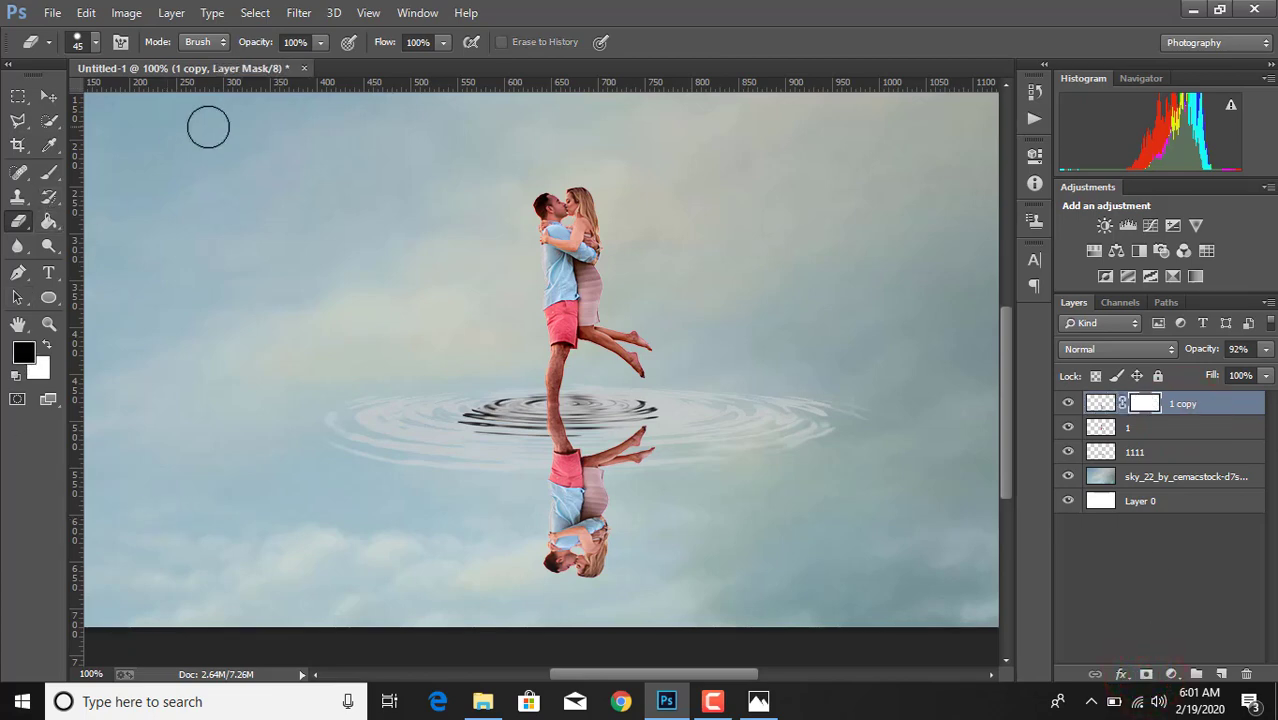
# - Try to fade the reflected leg at the waterline on the mask using the 45 px Eraser at 9% and 100% opacity
pyautogui.click(322, 45)
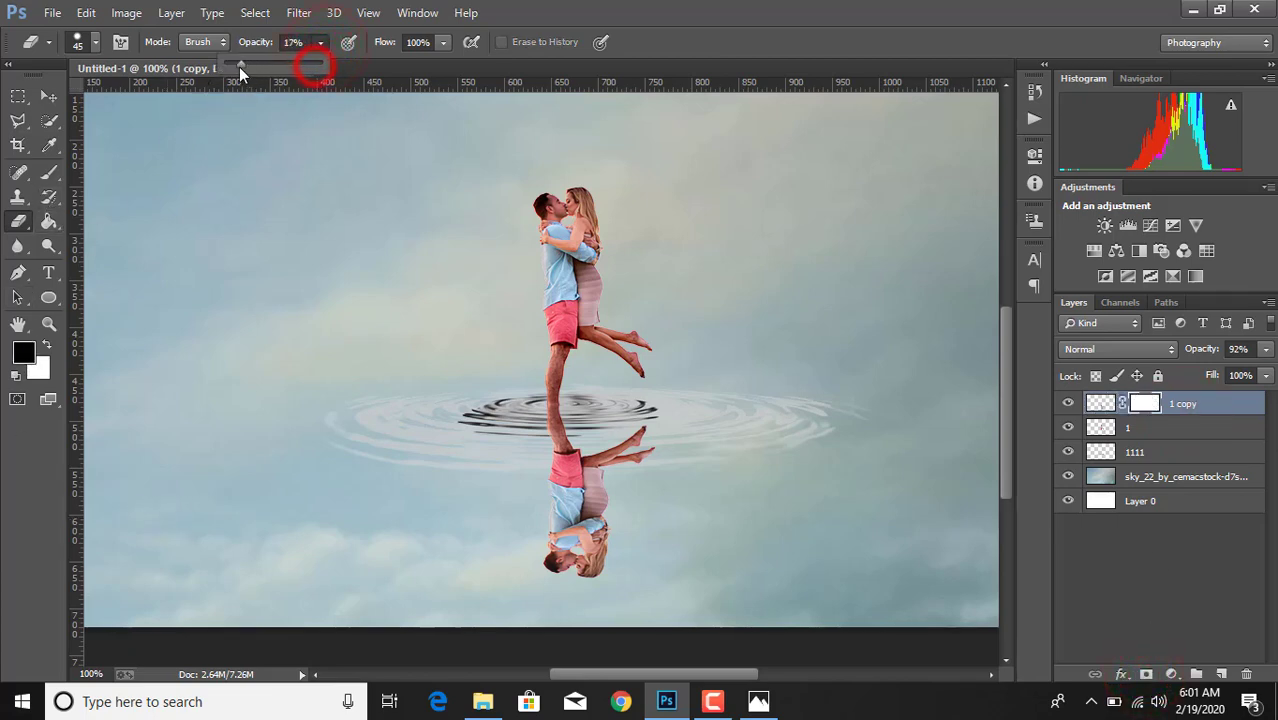
pyautogui.moveTo(239, 67); pyautogui.dragTo(233, 64)
pyautogui.click(538, 405)
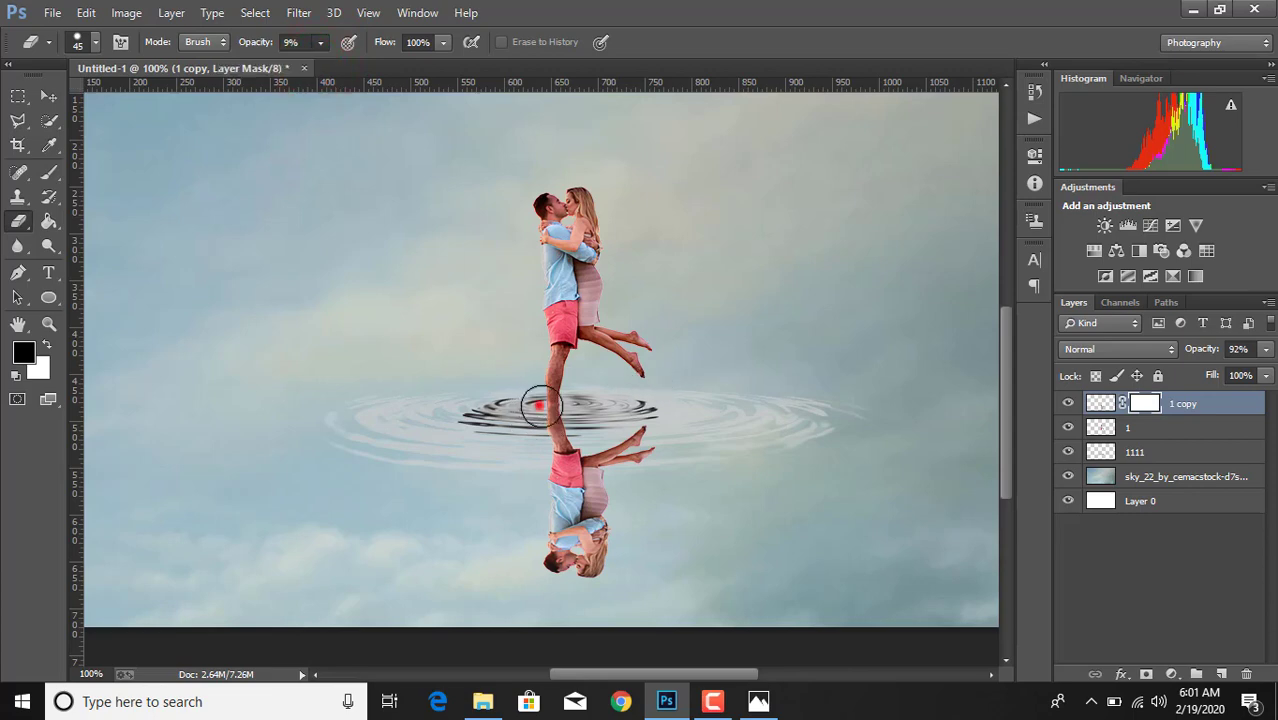
pyautogui.moveTo(538, 405); pyautogui.dragTo(586, 409)
pyautogui.click(320, 43)
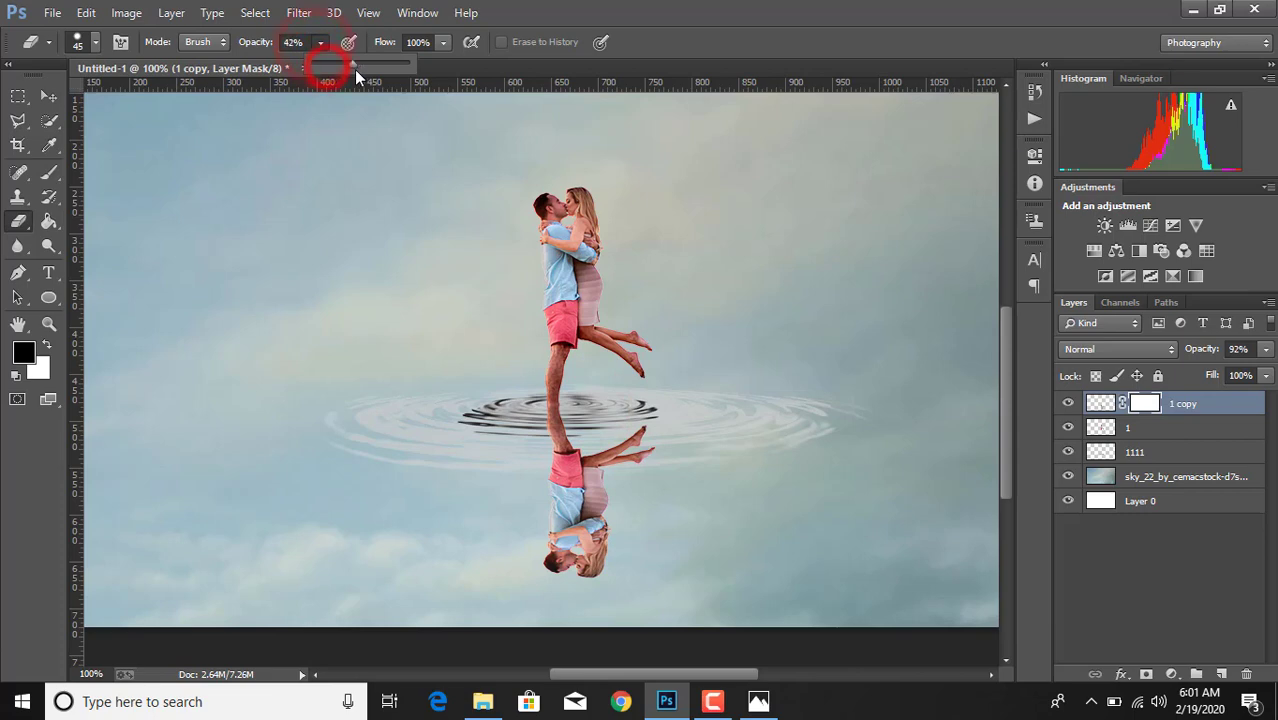
pyautogui.moveTo(354, 69); pyautogui.dragTo(357, 69)
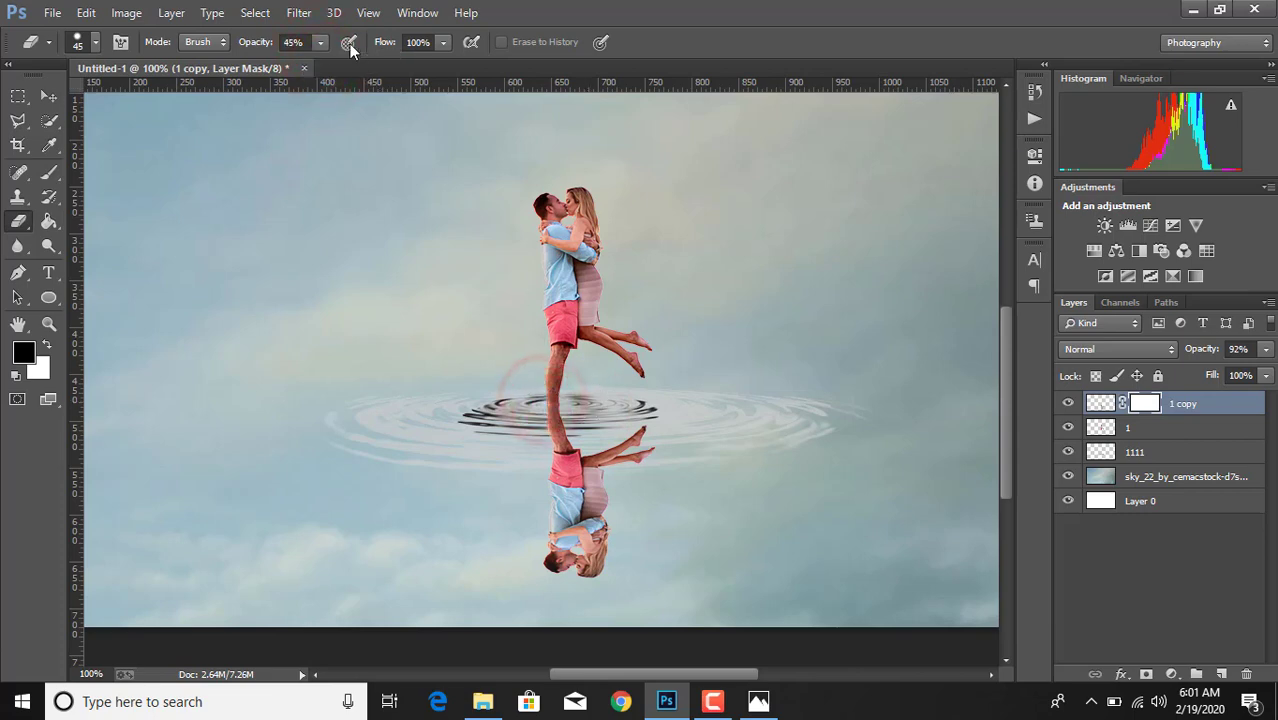
pyautogui.click(317, 42)
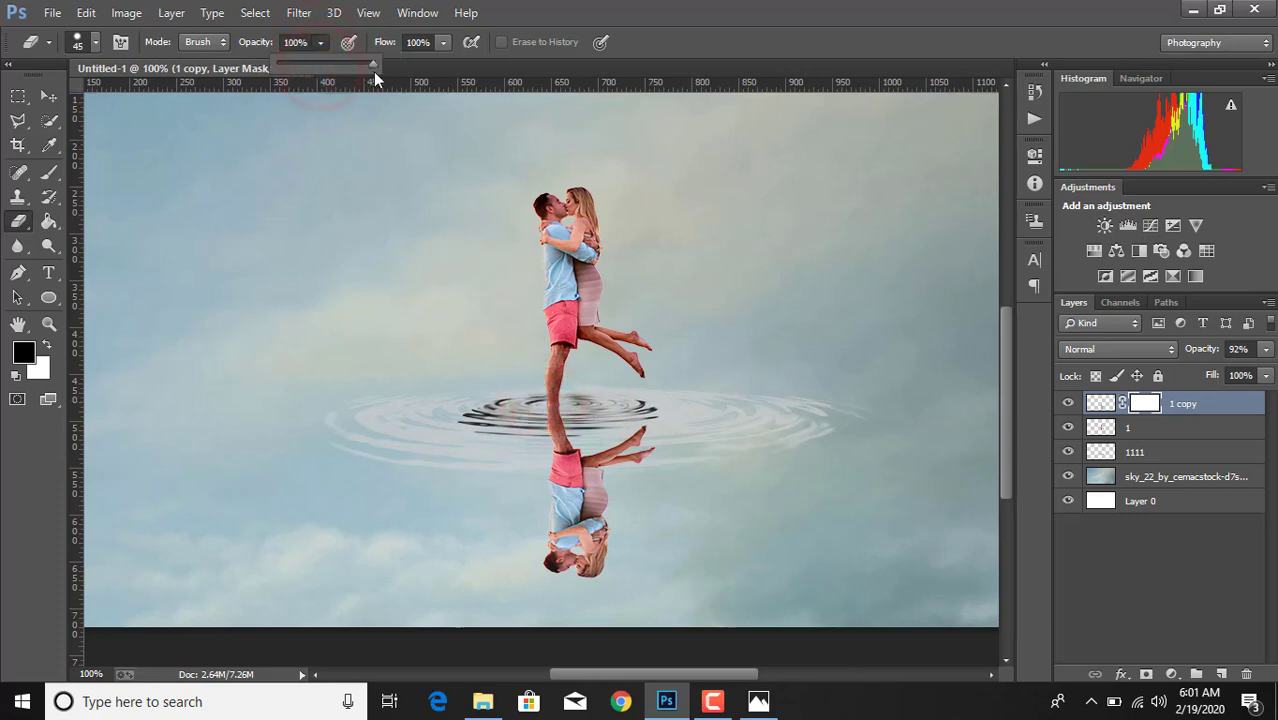
pyautogui.click(568, 420)
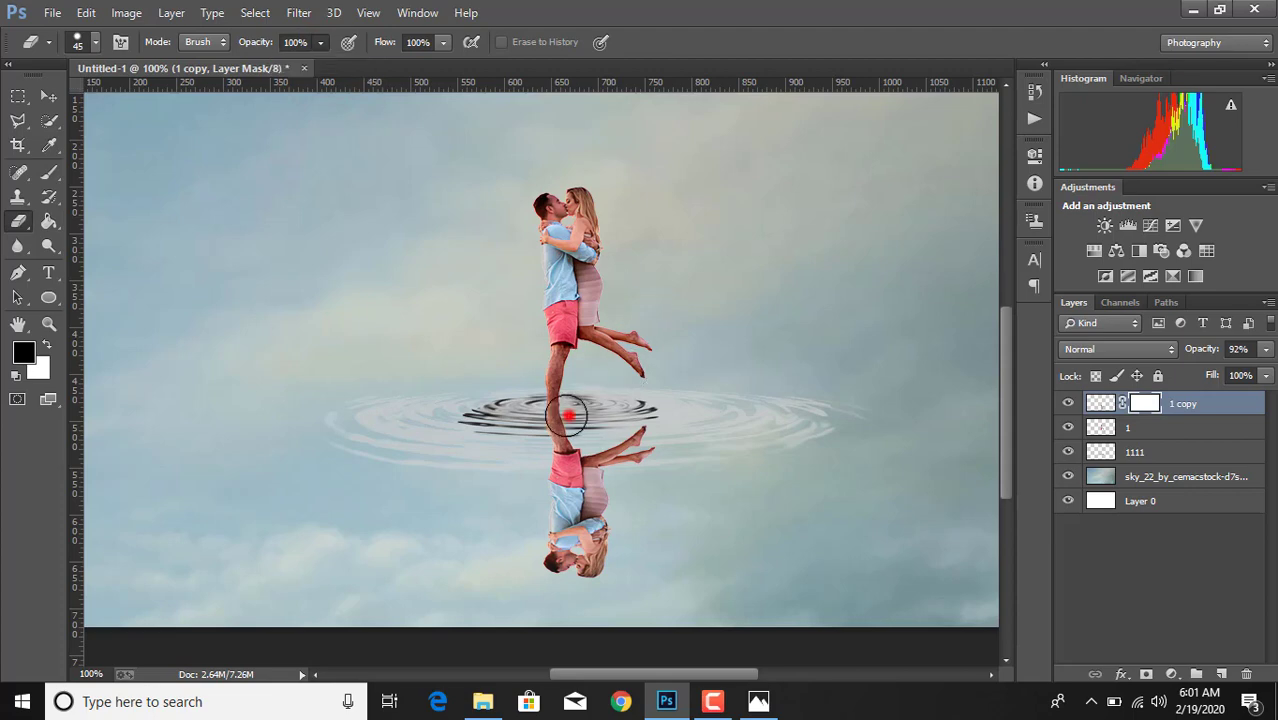
pyautogui.click(1068, 403)
pyautogui.click(1068, 403)
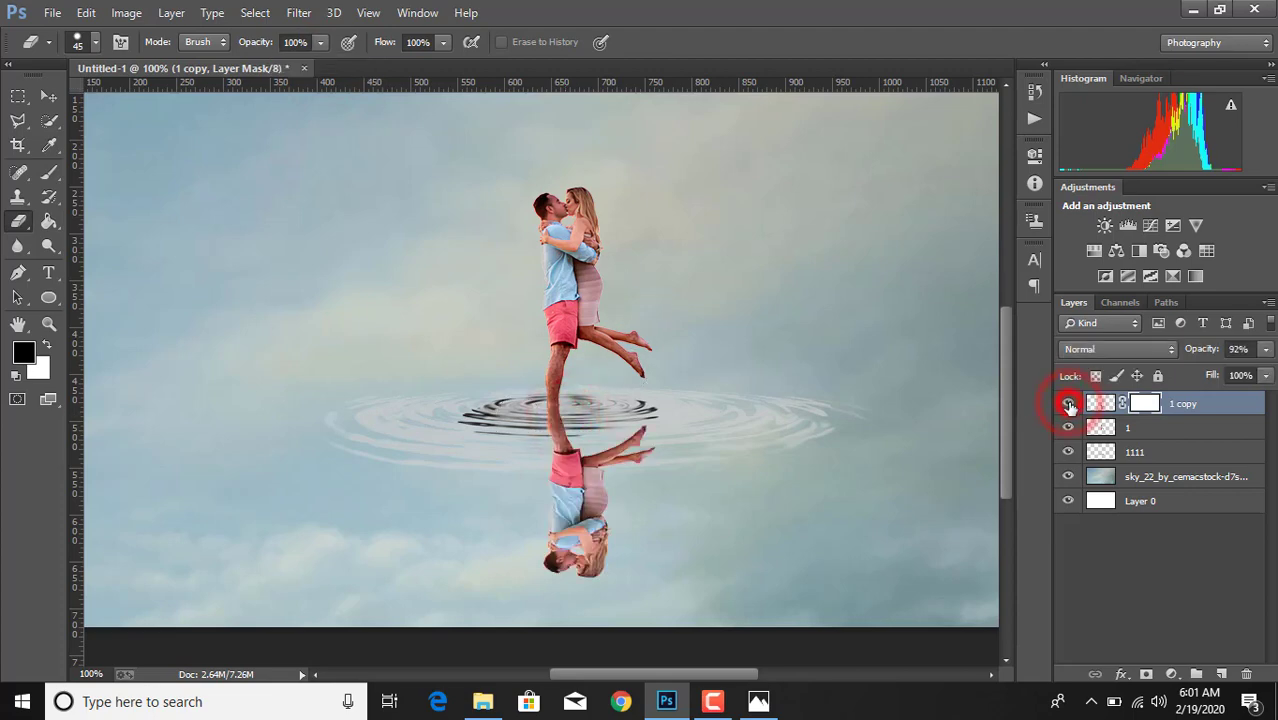
# - Hide the reflected leg at the ripple's centre by painting the layer 1 copy mask with a 40 px black Brush at 100% opacity
pyautogui.click(1147, 403)
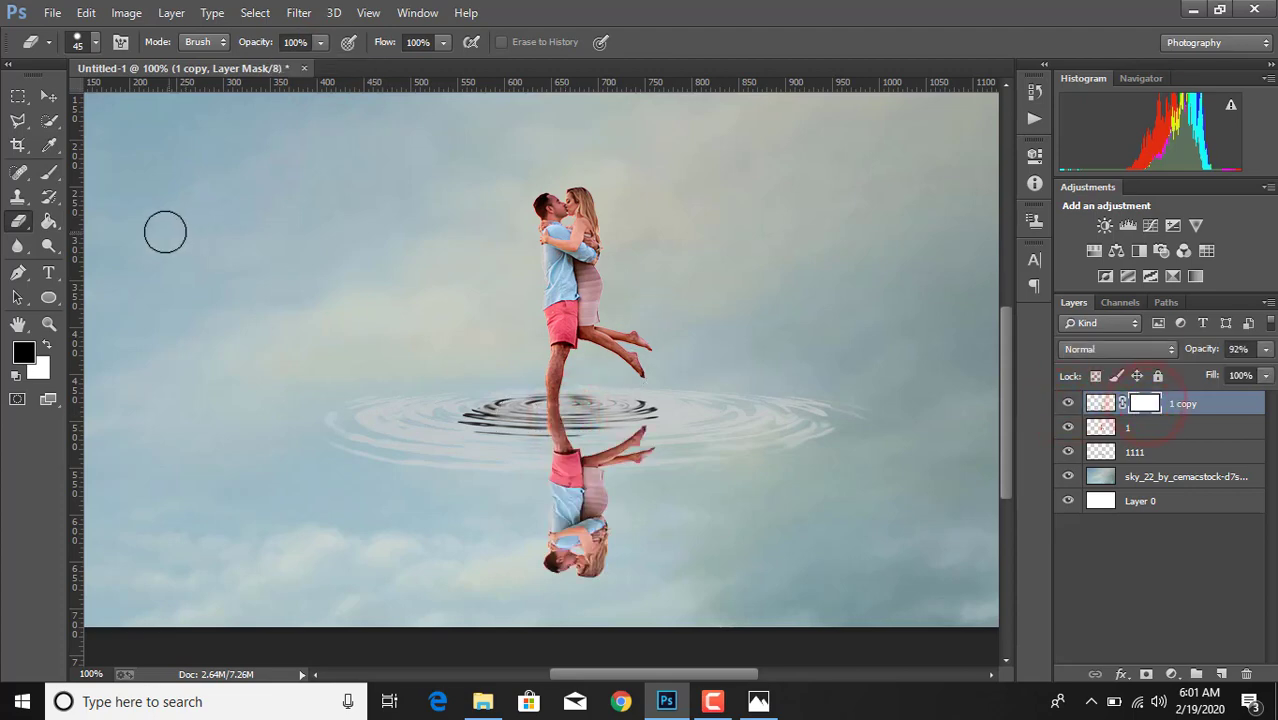
pyautogui.click(50, 170)
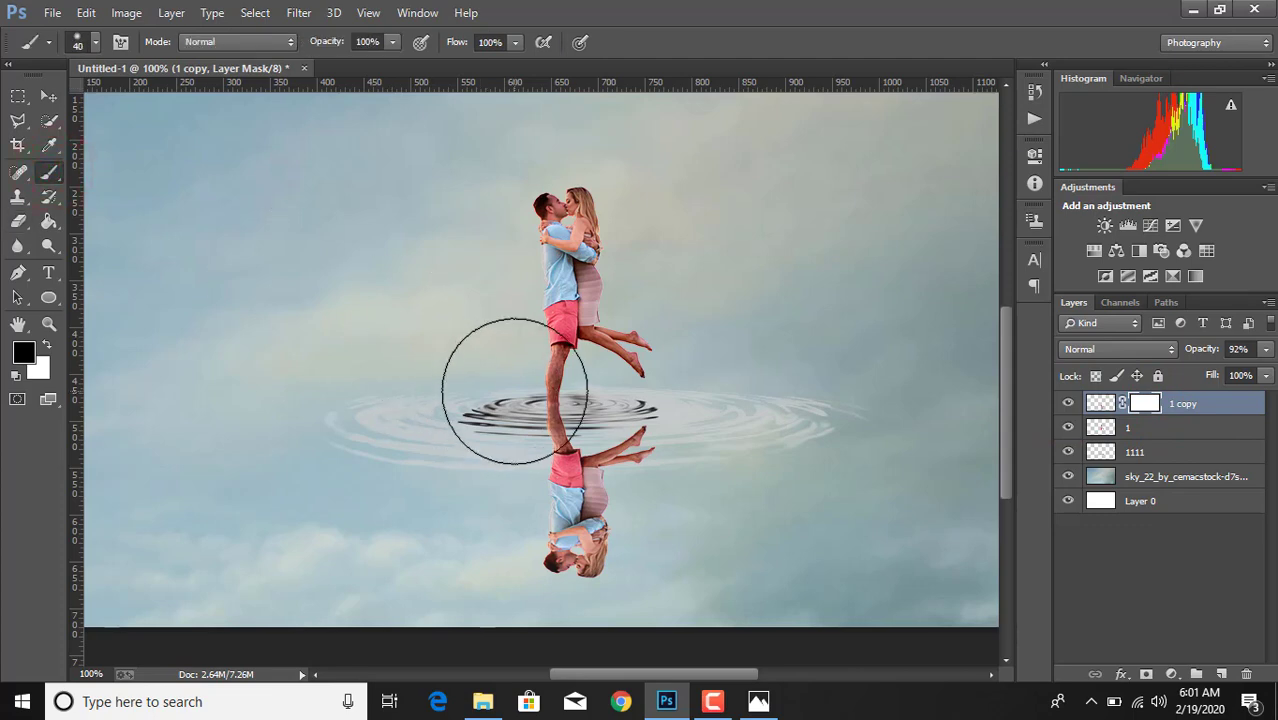
pyautogui.moveTo(521, 415); pyautogui.dragTo(585, 411)
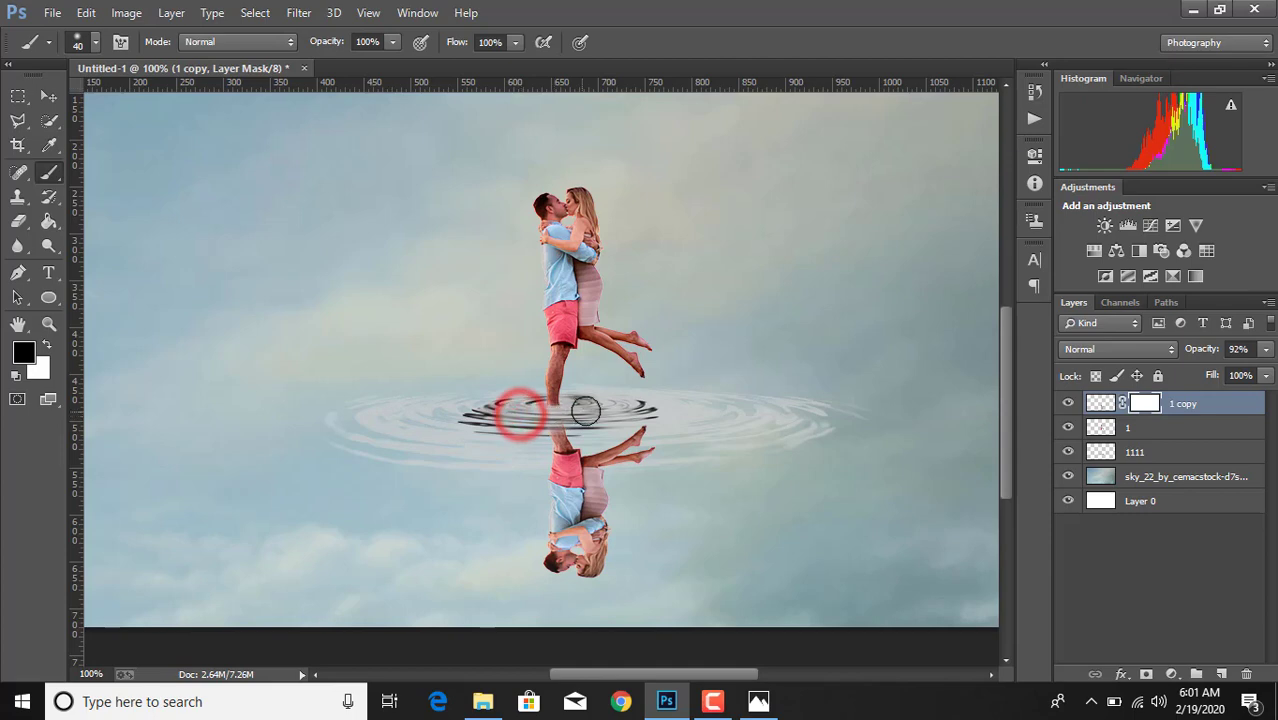
# - Partly restore the masked leg and nearby feet by painting the mask white with the Brush at 50% and 38% opacity
pyautogui.click(390, 42)
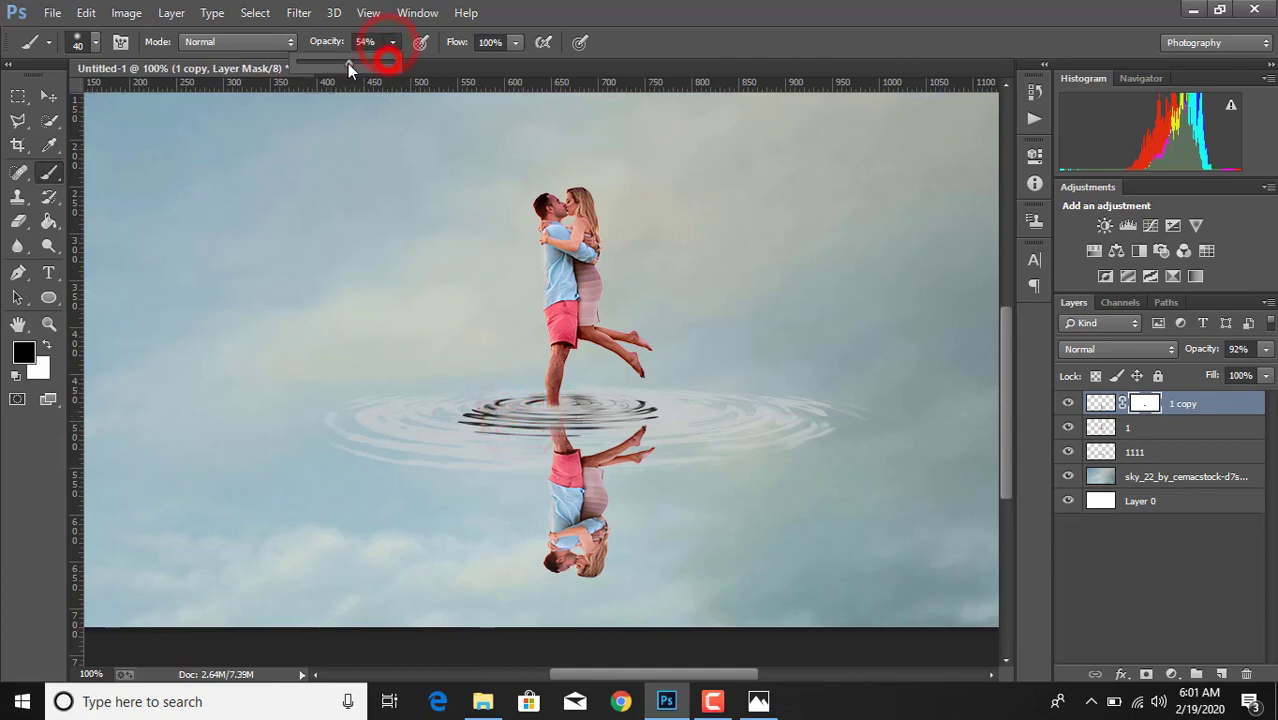
pyautogui.moveTo(347, 63); pyautogui.dragTo(344, 63)
pyautogui.click(547, 420)
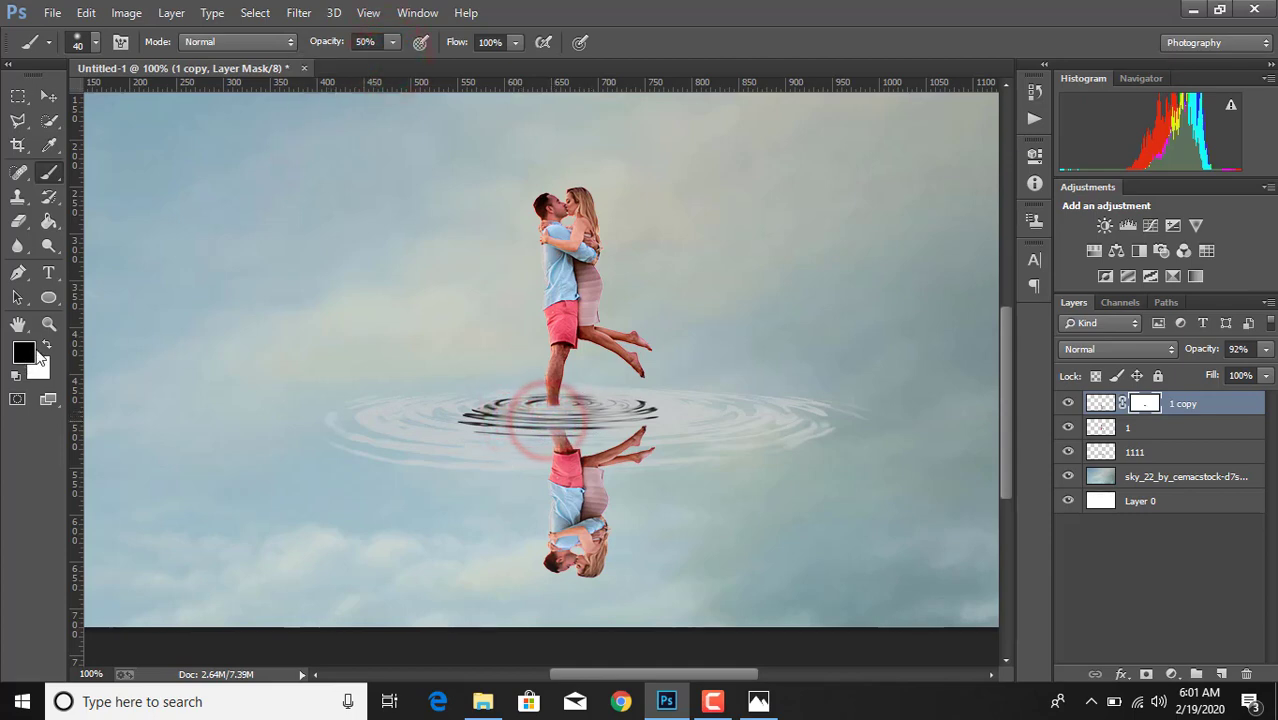
pyautogui.click(46, 345)
pyautogui.moveTo(536, 409); pyautogui.dragTo(571, 418)
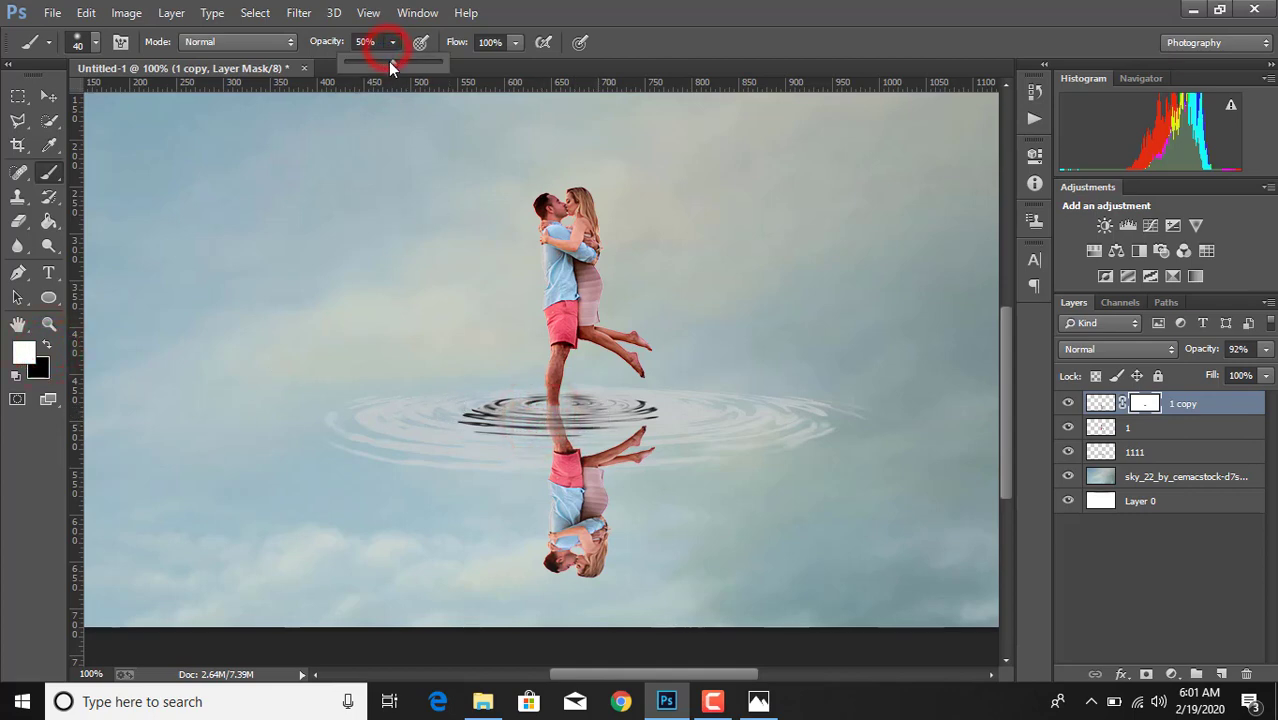
pyautogui.moveTo(388, 61); pyautogui.dragTo(380, 62)
pyautogui.click(540, 410)
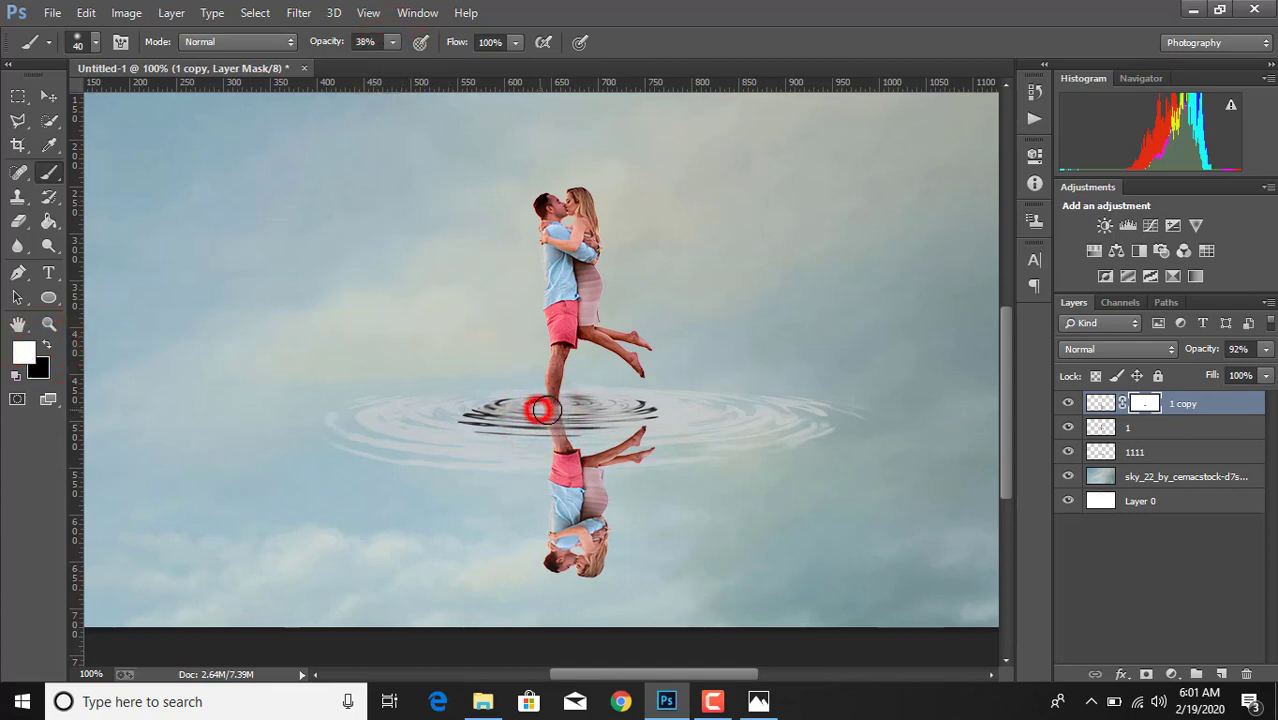
pyautogui.moveTo(540, 410); pyautogui.dragTo(580, 435)
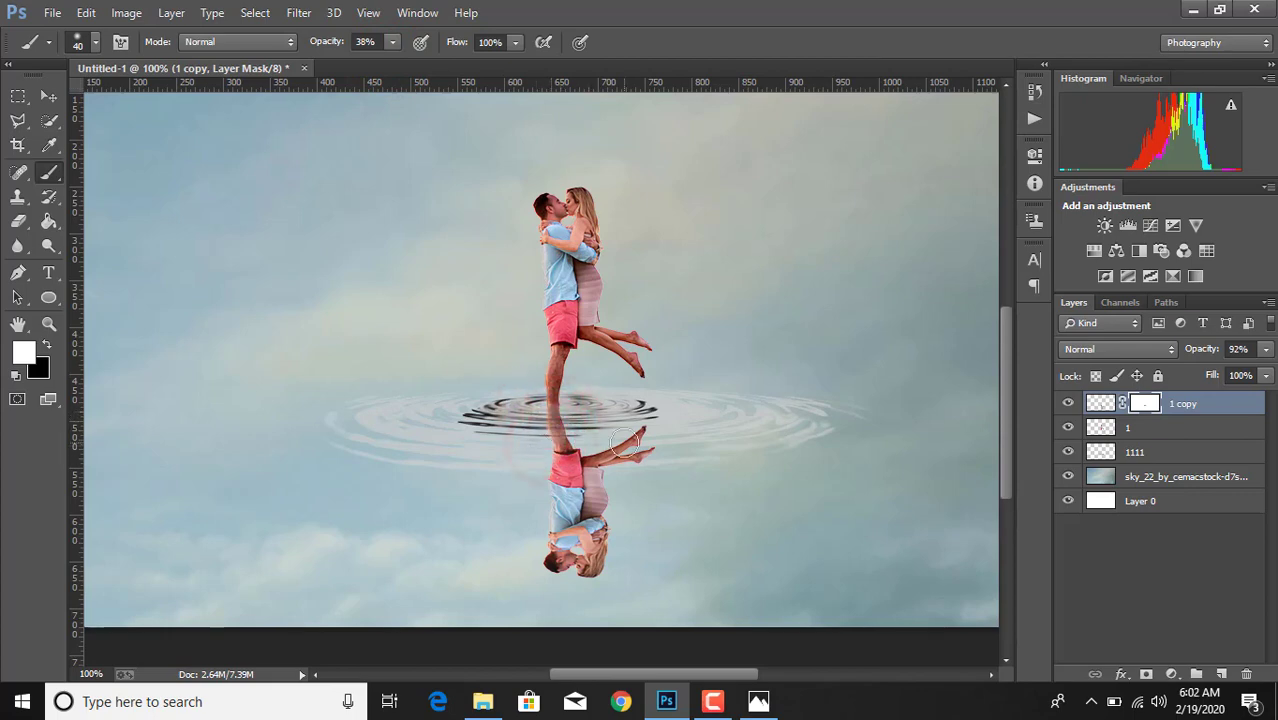
pyautogui.moveTo(657, 407); pyautogui.dragTo(635, 416)
# - Fade the reflected leg and raised feet near the ripple by painting the mask black at 38% opacity
pyautogui.click(47, 340)
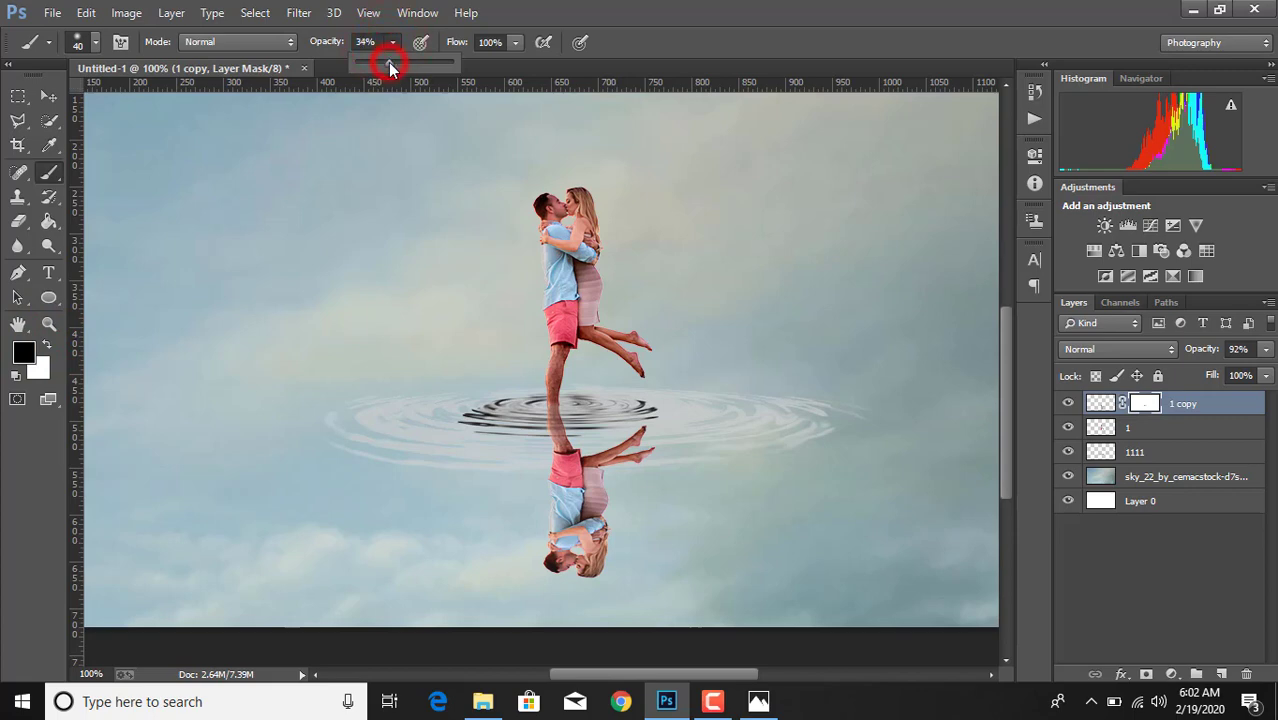
pyautogui.moveTo(391, 66); pyautogui.dragTo(392, 66)
pyautogui.moveTo(543, 414)
pyautogui.mouseDown()
pyautogui.moveTo(670, 419)
pyautogui.moveTo(636, 419)
pyautogui.mouseUp()
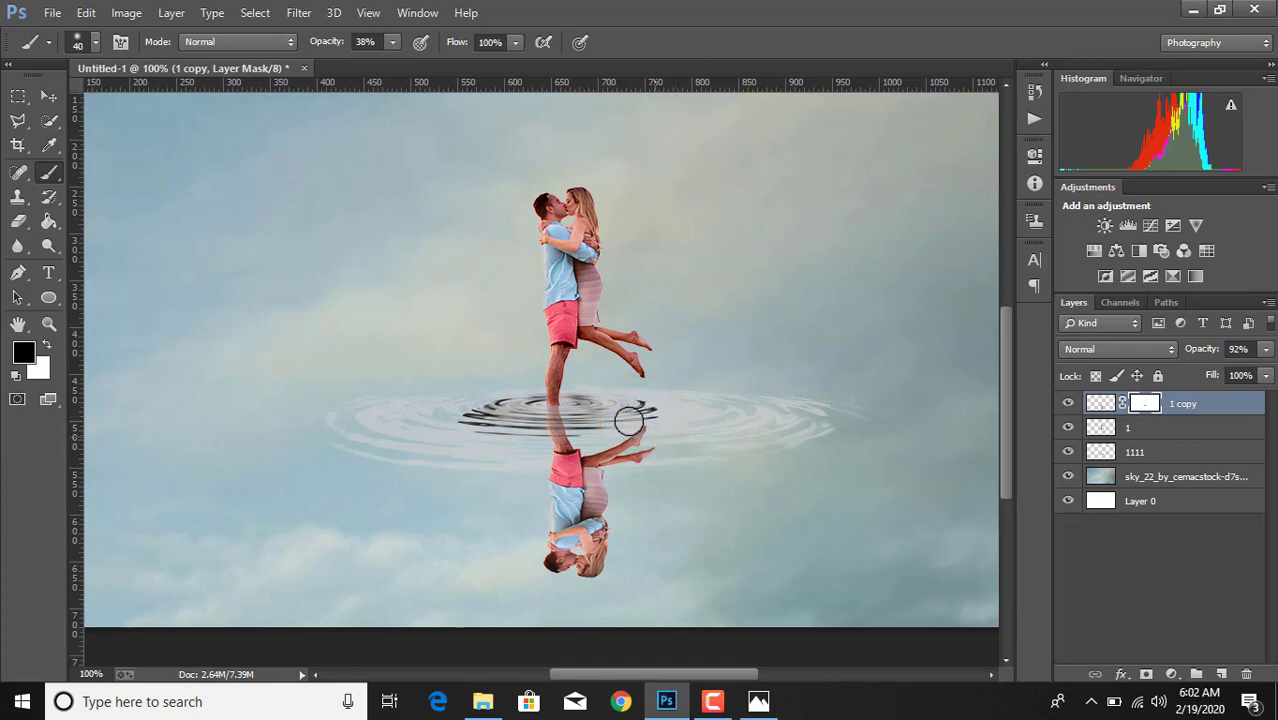
pyautogui.moveTo(537, 405); pyautogui.dragTo(679, 428)
# - Softly bring back the reflected leg at the waterline by painting the mask white at 16% opacity
pyautogui.click(47, 345)
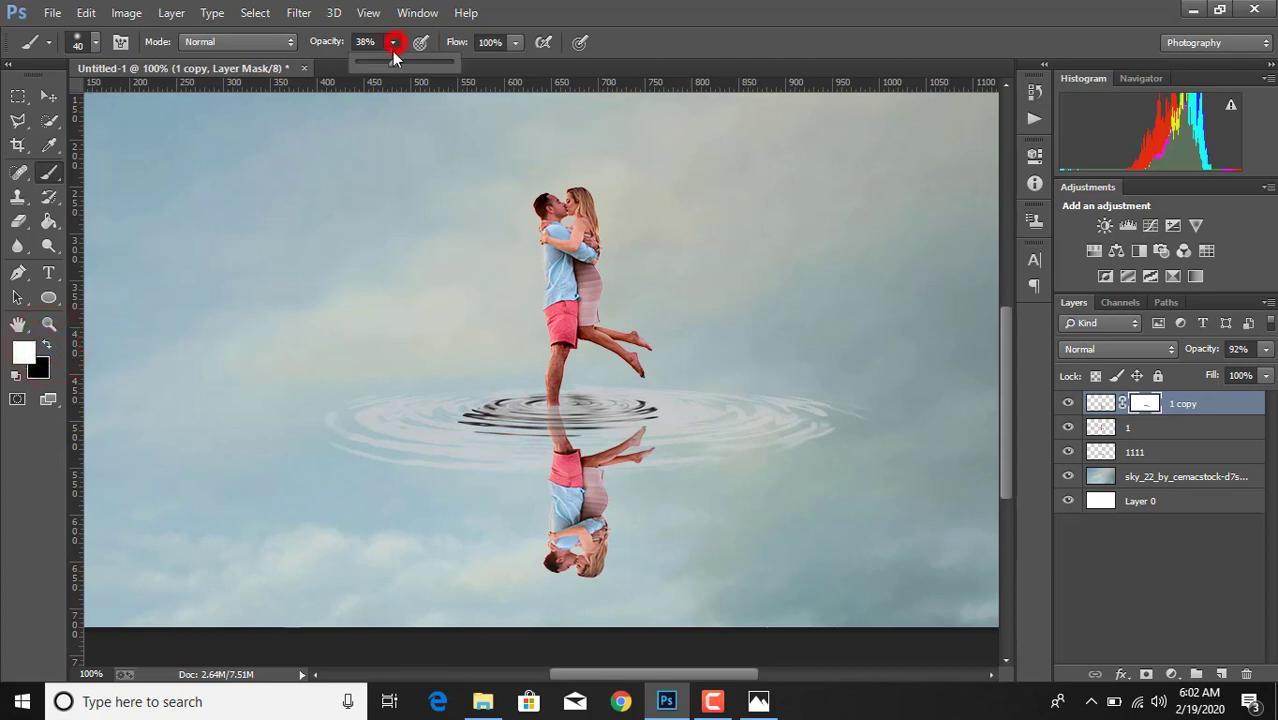
pyautogui.moveTo(386, 72); pyautogui.dragTo(371, 67)
pyautogui.click(534, 428)
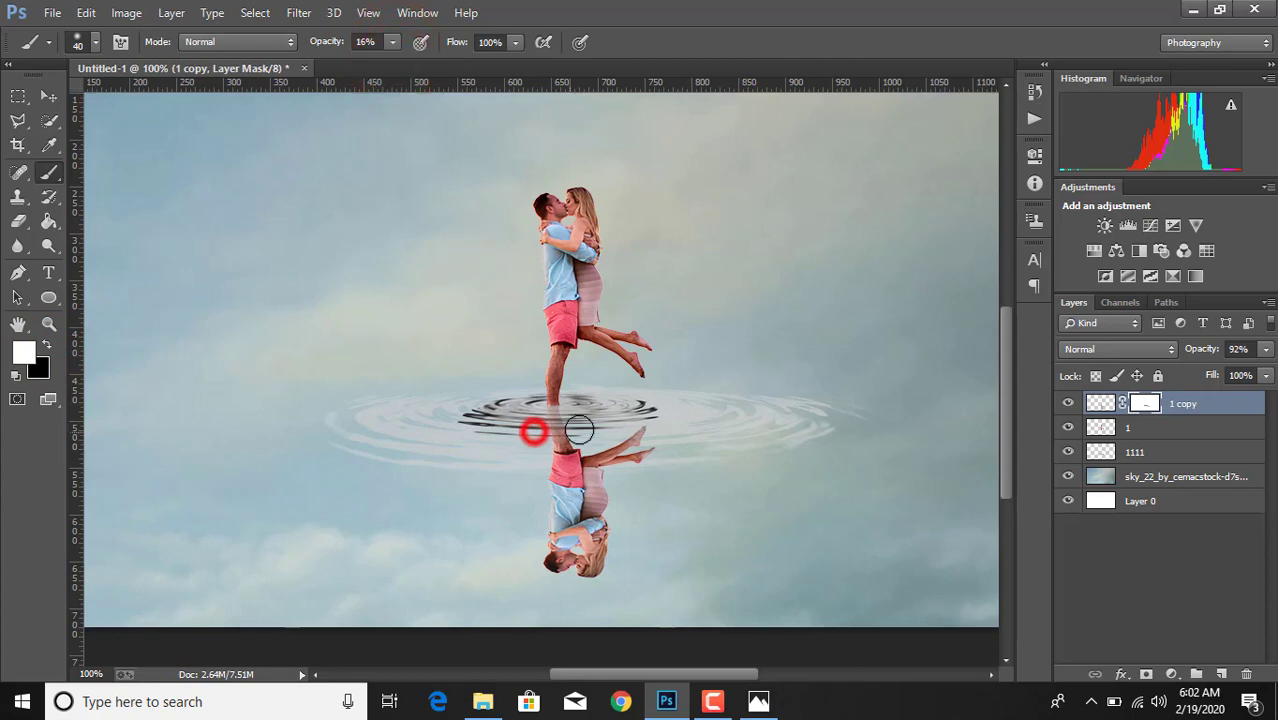
pyautogui.moveTo(535, 418); pyautogui.dragTo(576, 420)
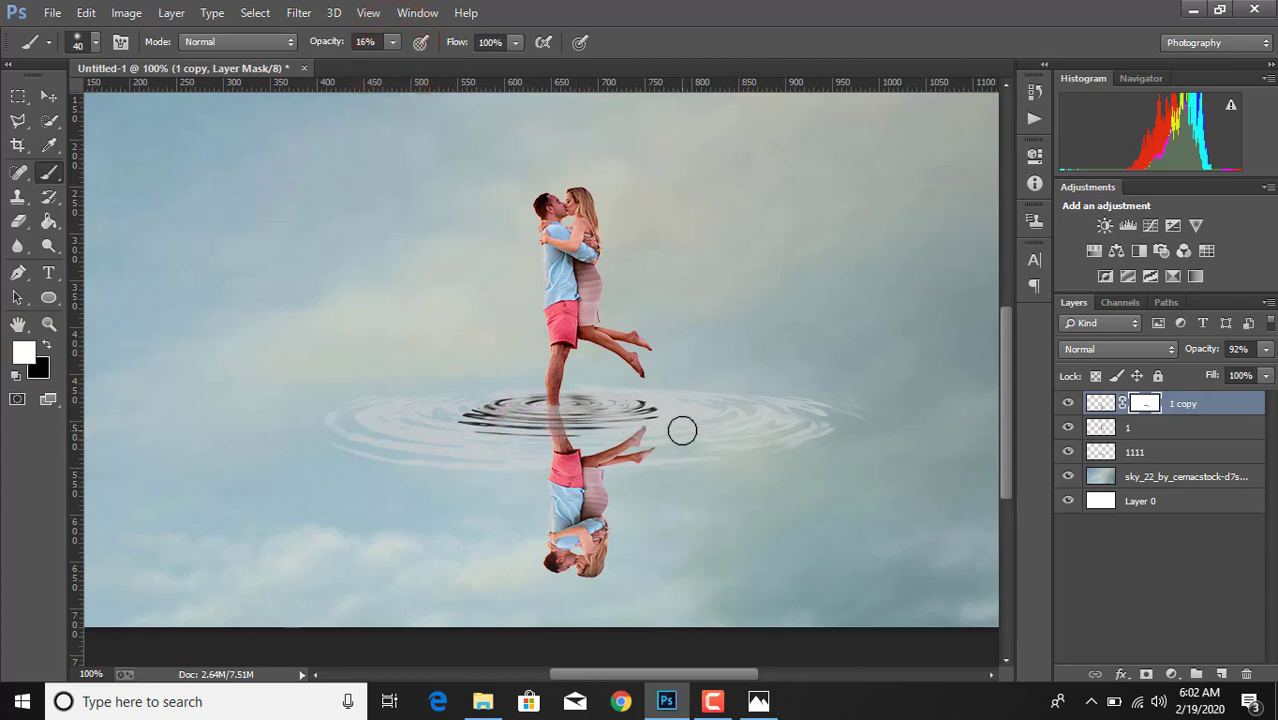
# - Open the Camera Raw filter on the sky background layer
pyautogui.hotkey('ctrl', '-')
pyautogui.hotkey('ctrl', '-')
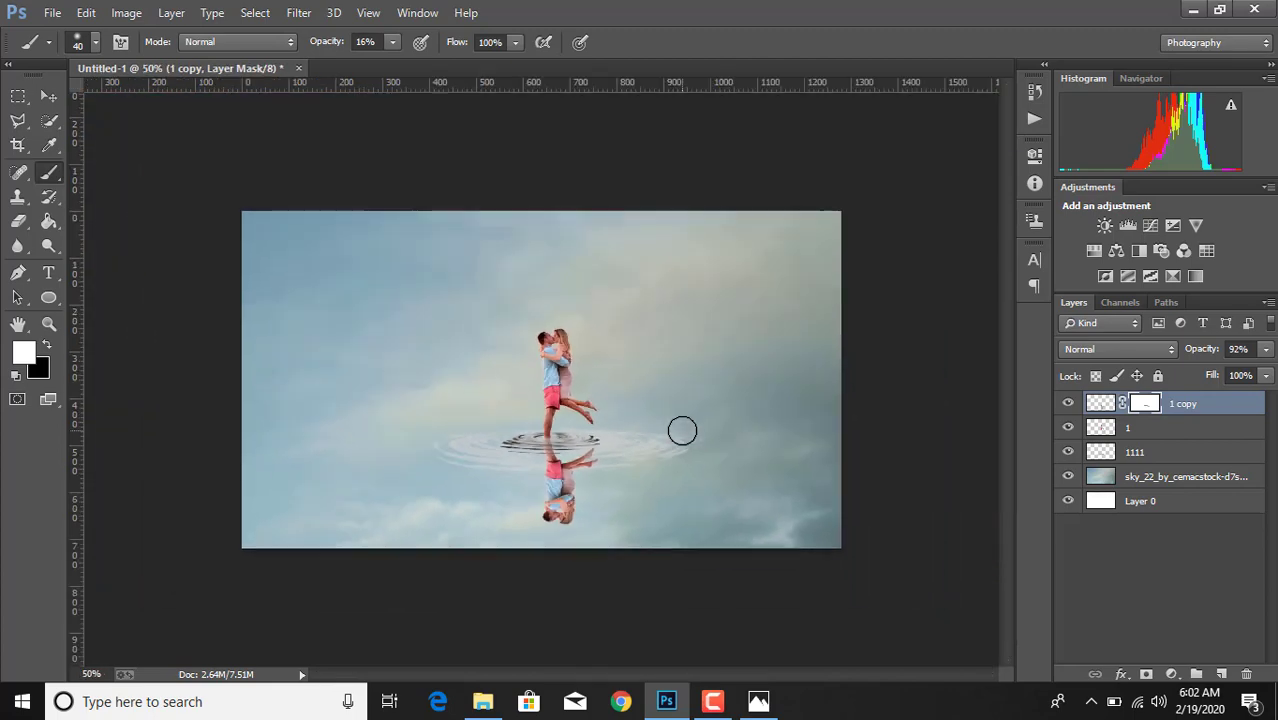
pyautogui.click(1162, 476)
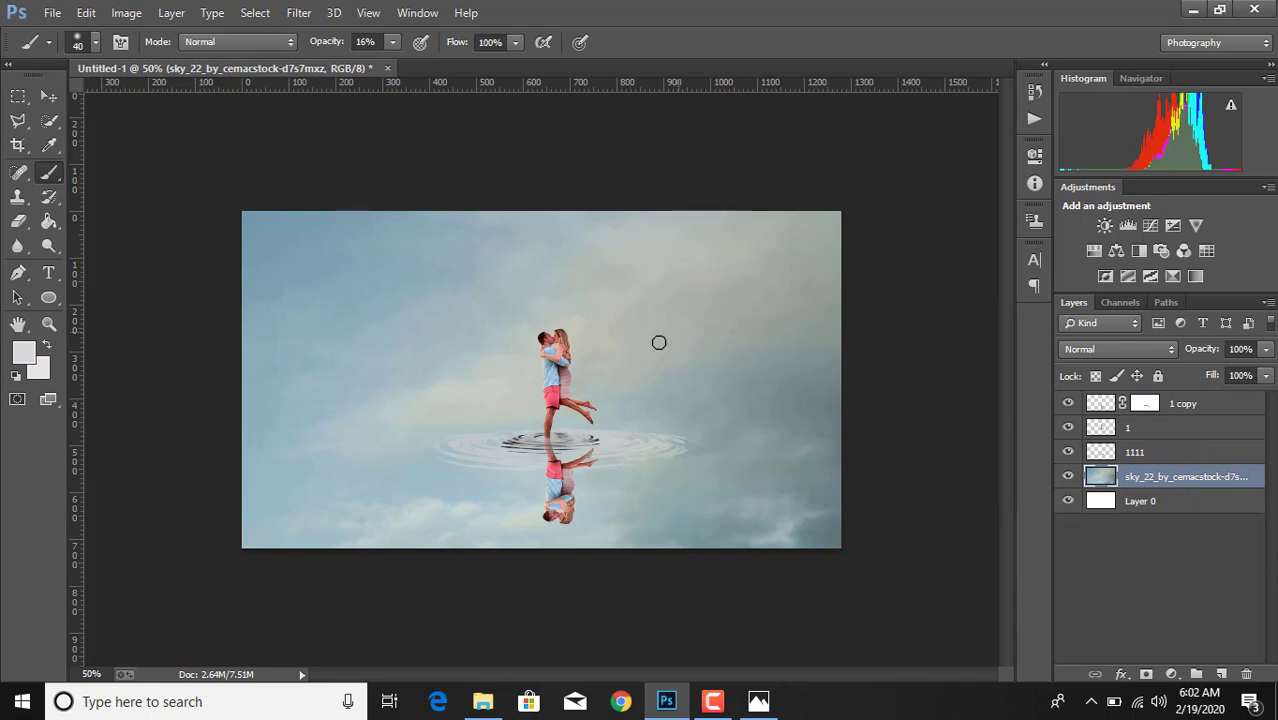
pyautogui.click(47, 99)
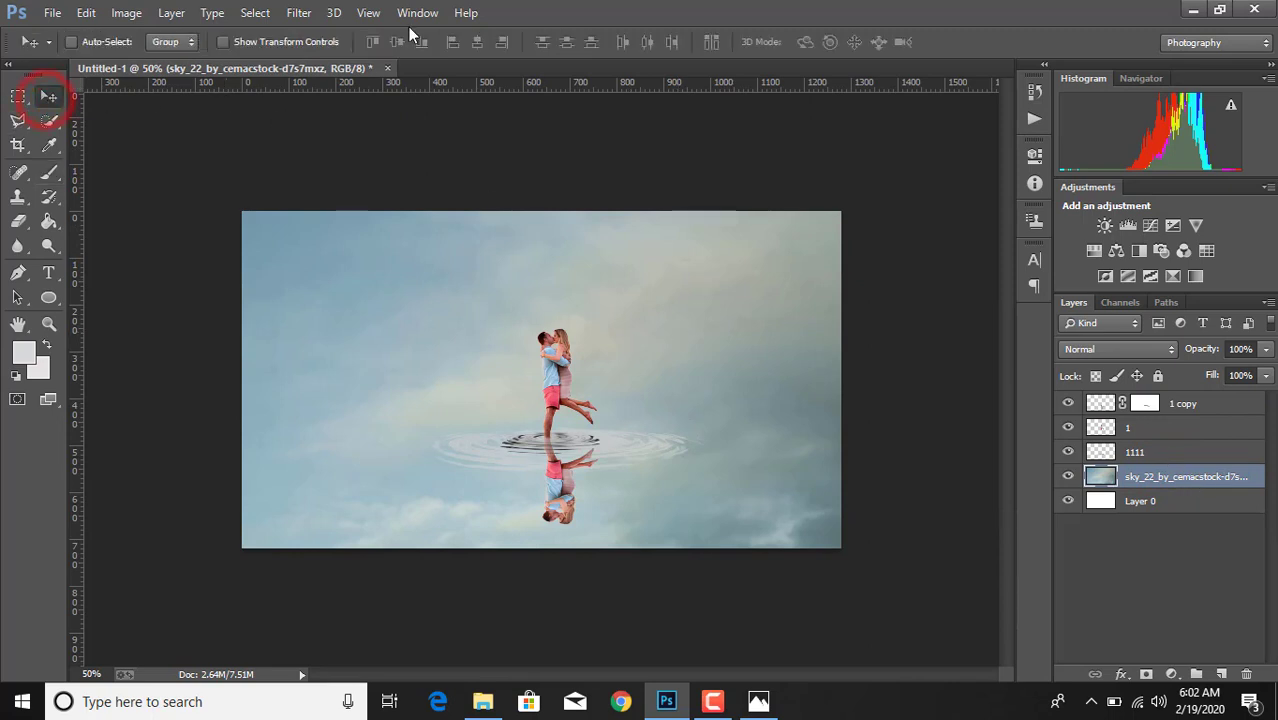
pyautogui.click(298, 12)
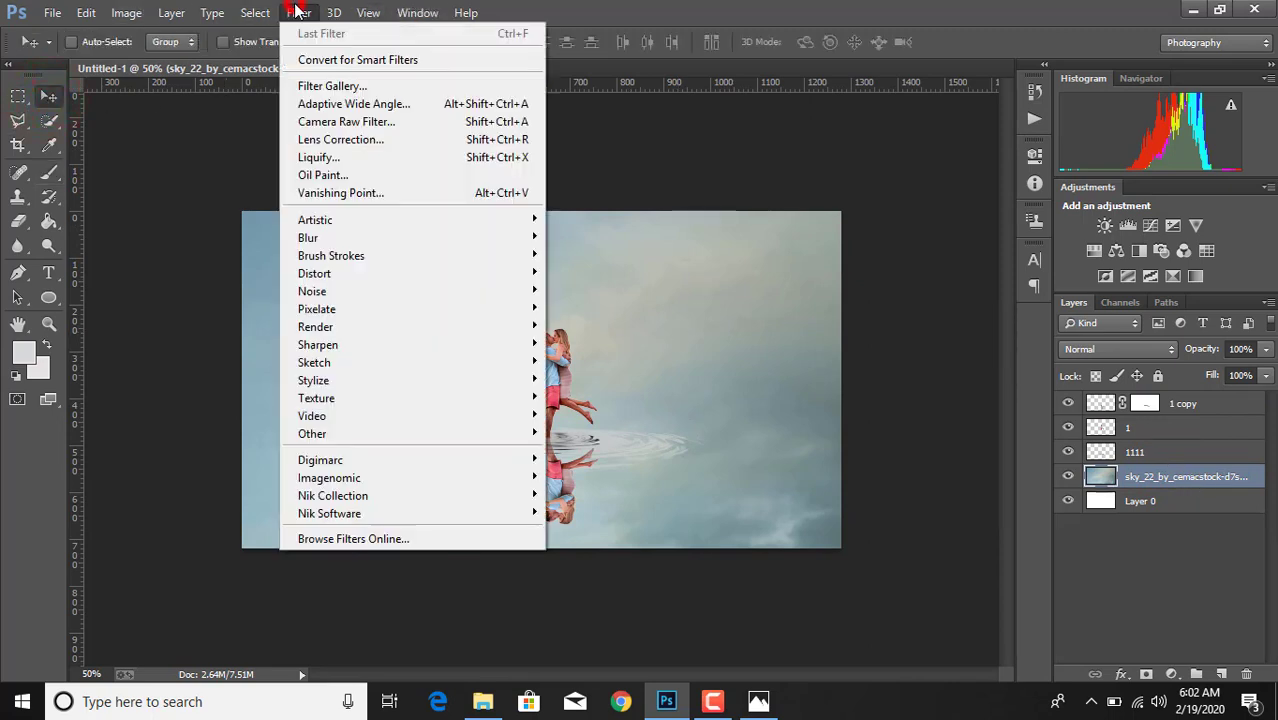
pyautogui.click(333, 124)
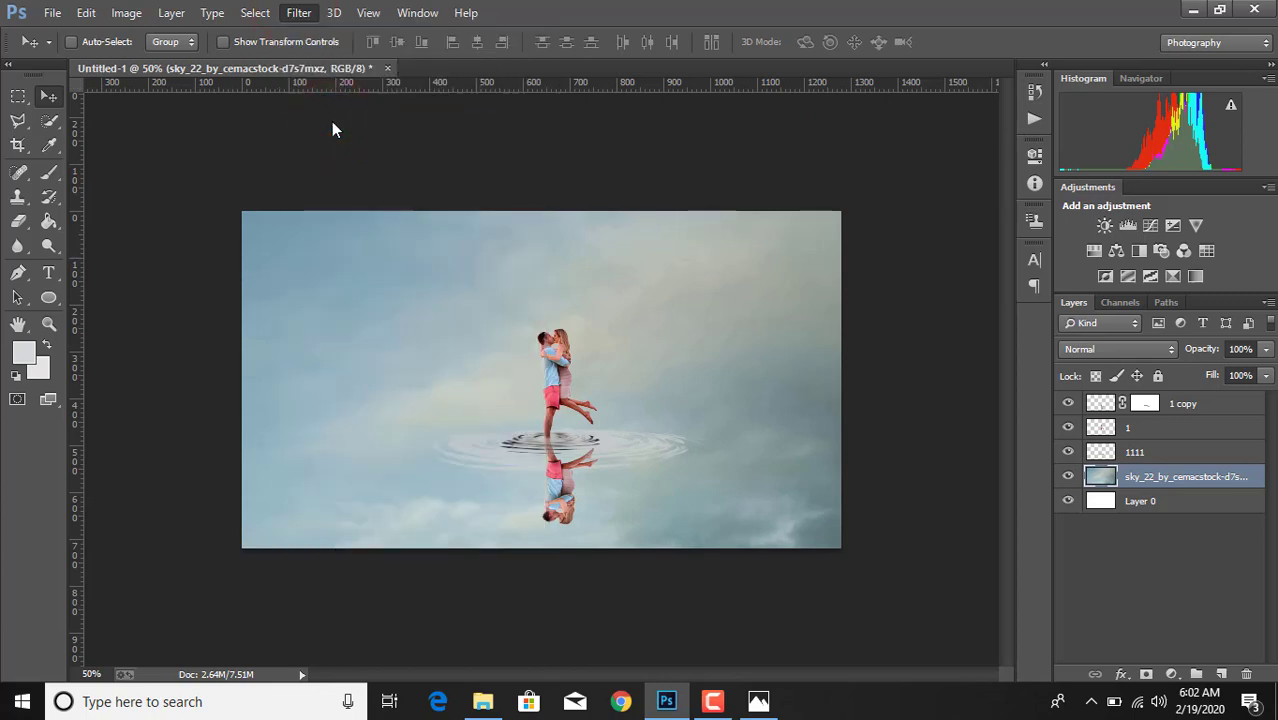
pyautogui.hotkey('ctrl', 'shift', 'a')
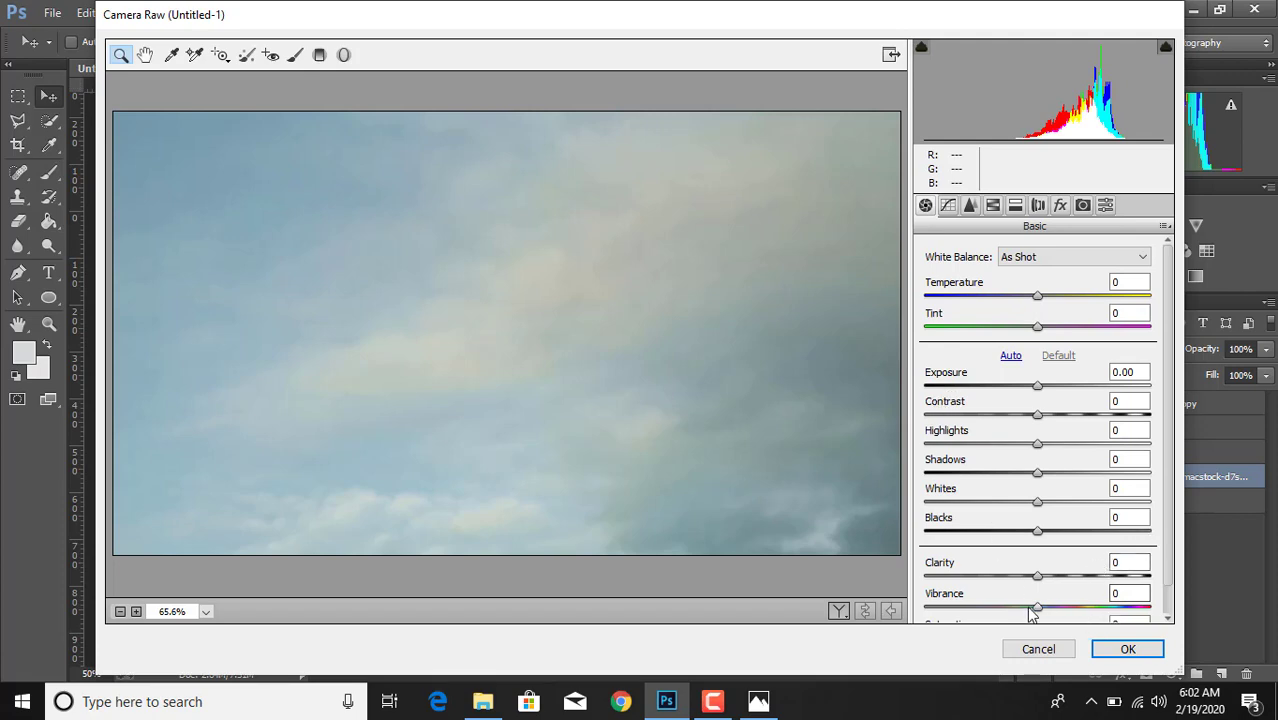
# - Set the sky's Vibrance to +73, Clarity to +60, Blacks to -43, Whites to +3 and Shadows to +4
pyautogui.moveTo(1038, 607); pyautogui.dragTo(1120, 607)
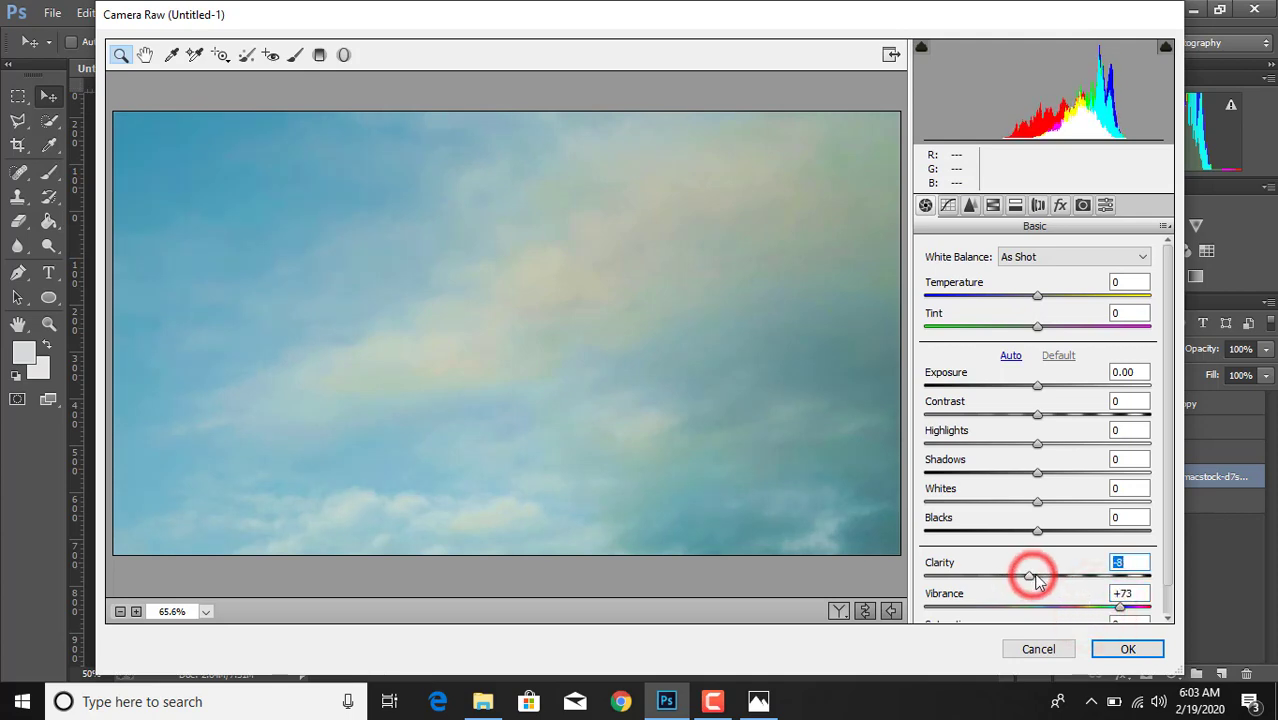
pyautogui.moveTo(1035, 577); pyautogui.dragTo(1102, 577)
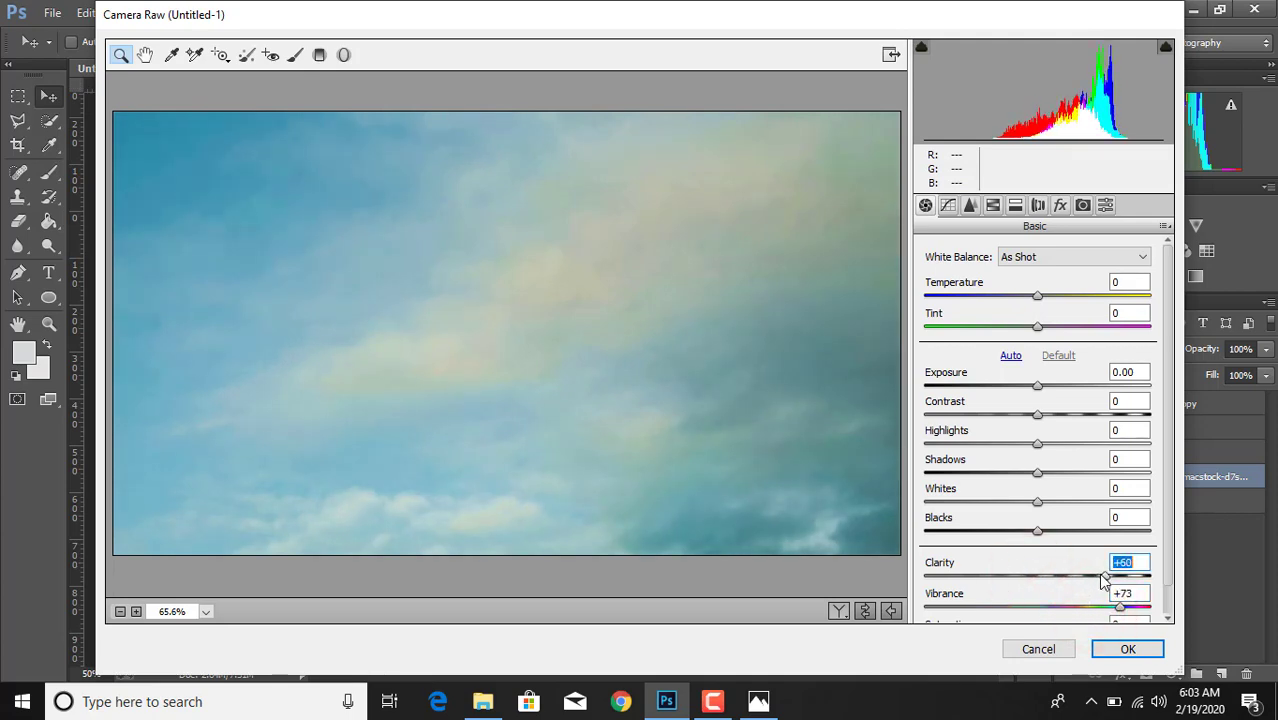
pyautogui.moveTo(1038, 531); pyautogui.dragTo(990, 546)
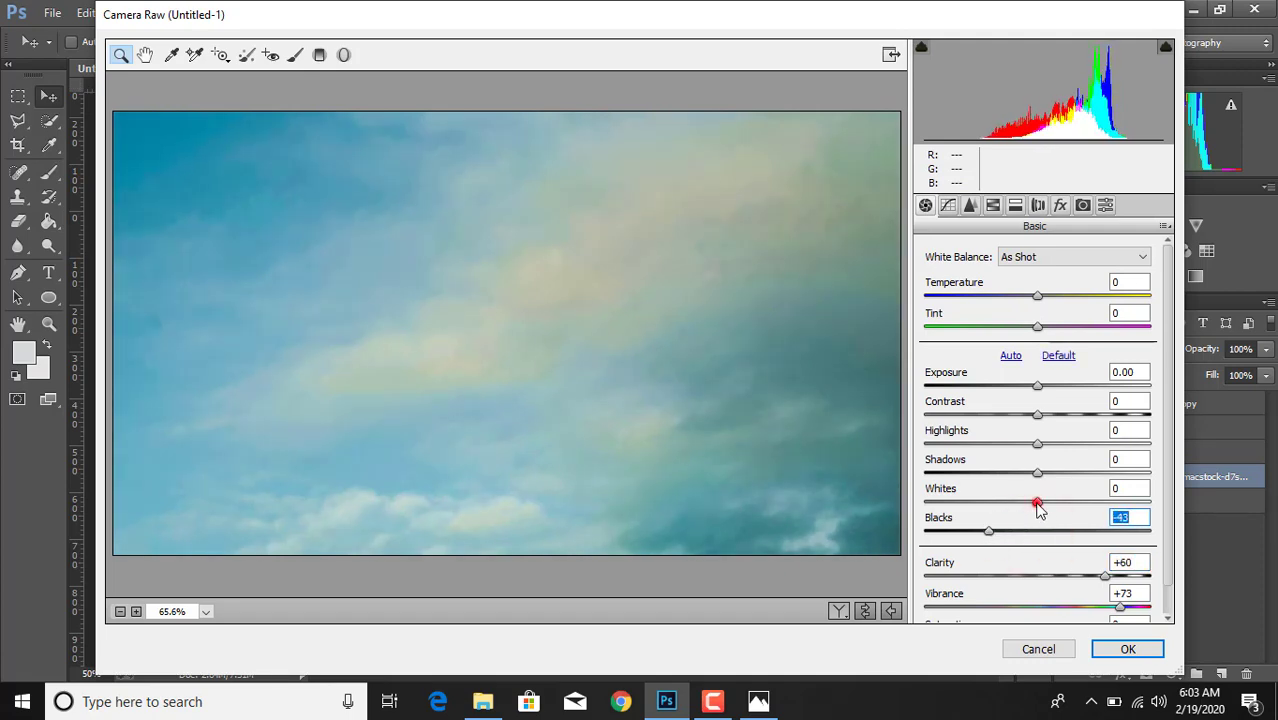
pyautogui.click(1039, 503)
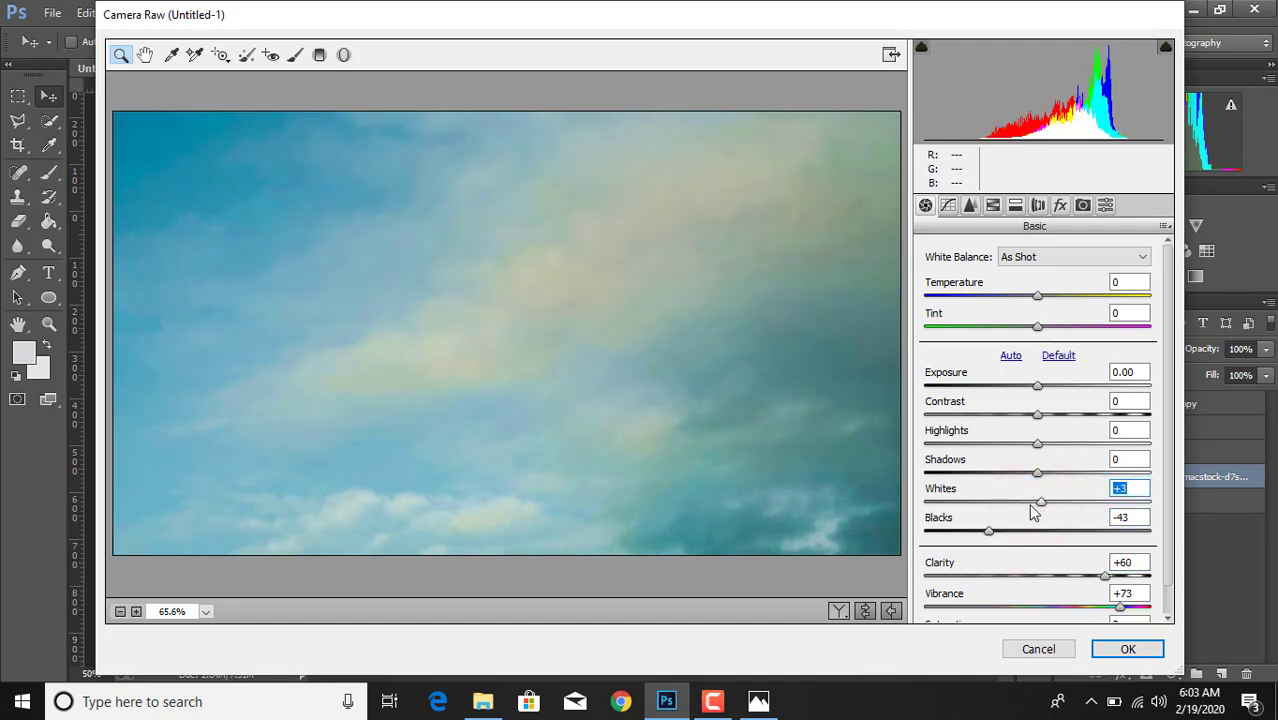
pyautogui.click(1036, 474)
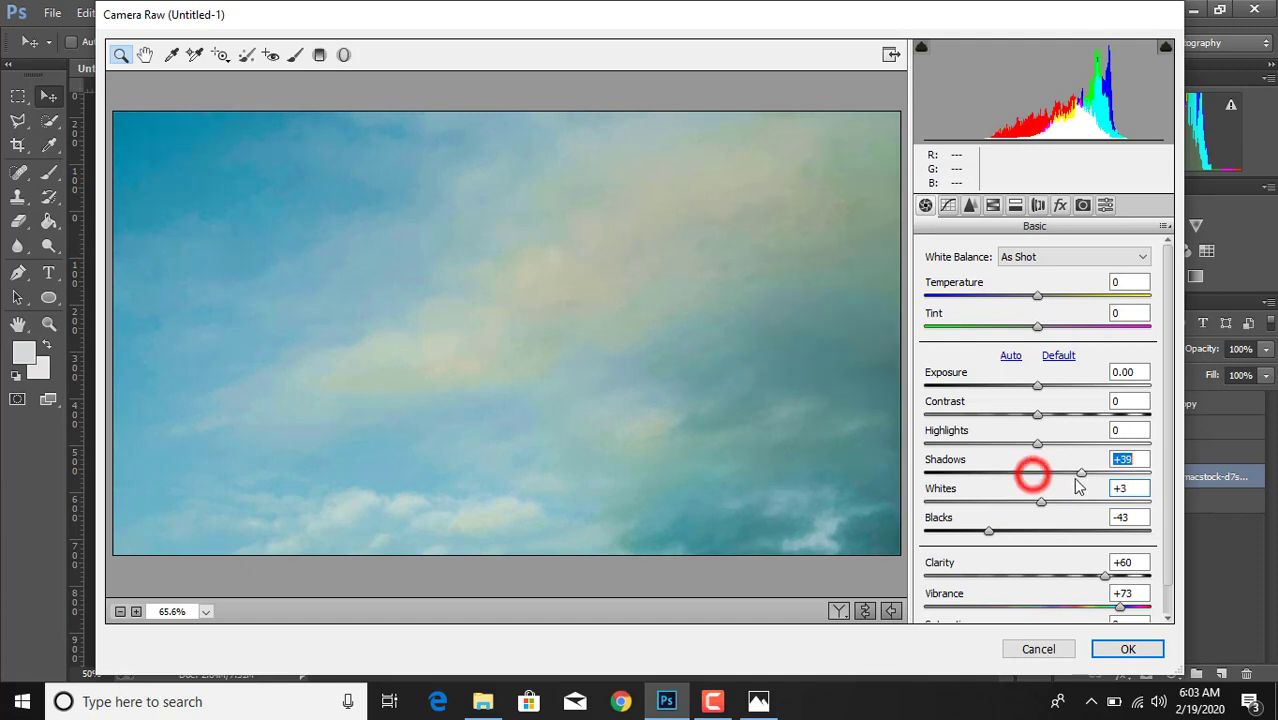
# - Set the sky's HSL Saturation to +86 for Aquas and +37 for Blues
pyautogui.click(946, 207)
pyautogui.click(970, 205)
pyautogui.click(993, 205)
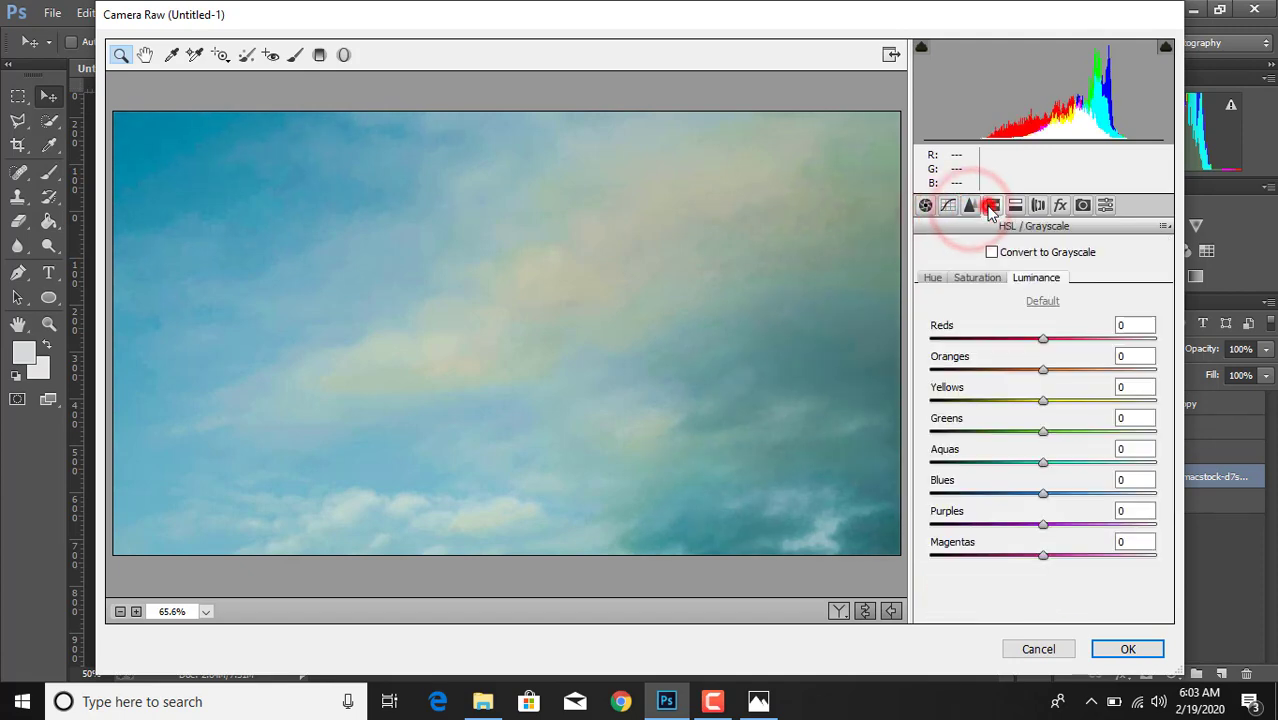
pyautogui.click(976, 278)
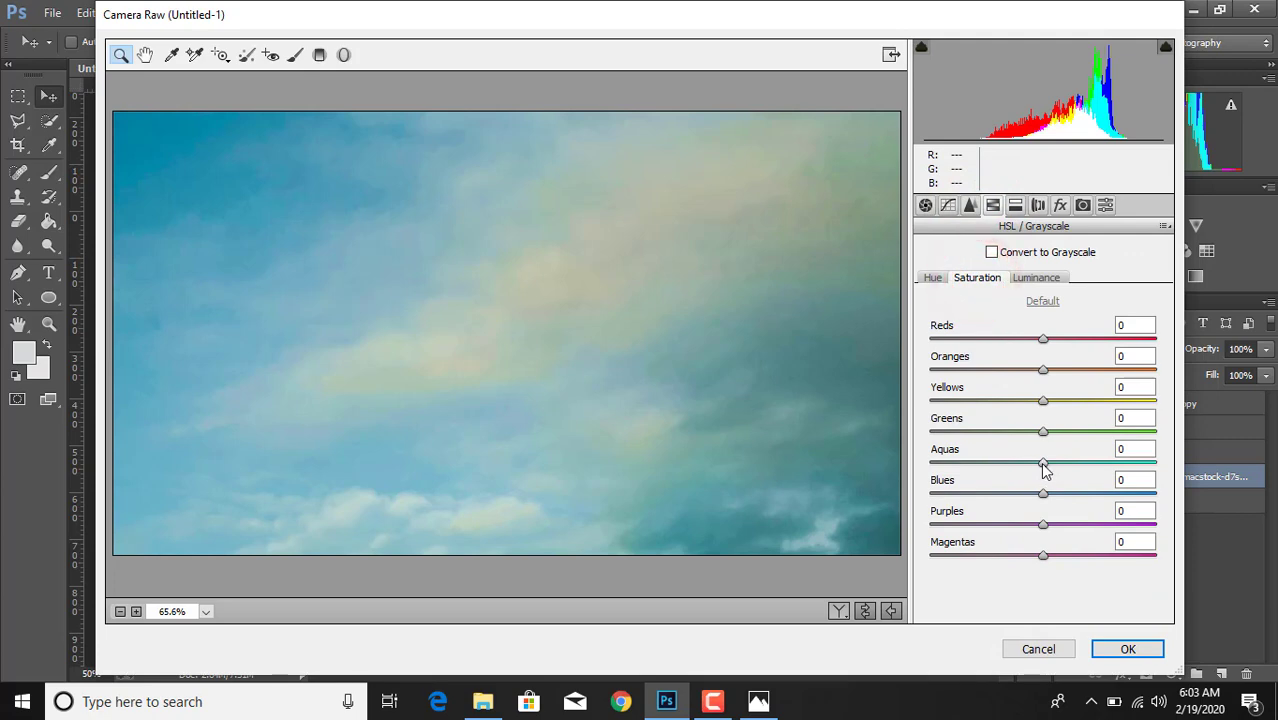
pyautogui.moveTo(1043, 462); pyautogui.dragTo(1141, 463)
pyautogui.moveTo(1043, 493); pyautogui.dragTo(1087, 510)
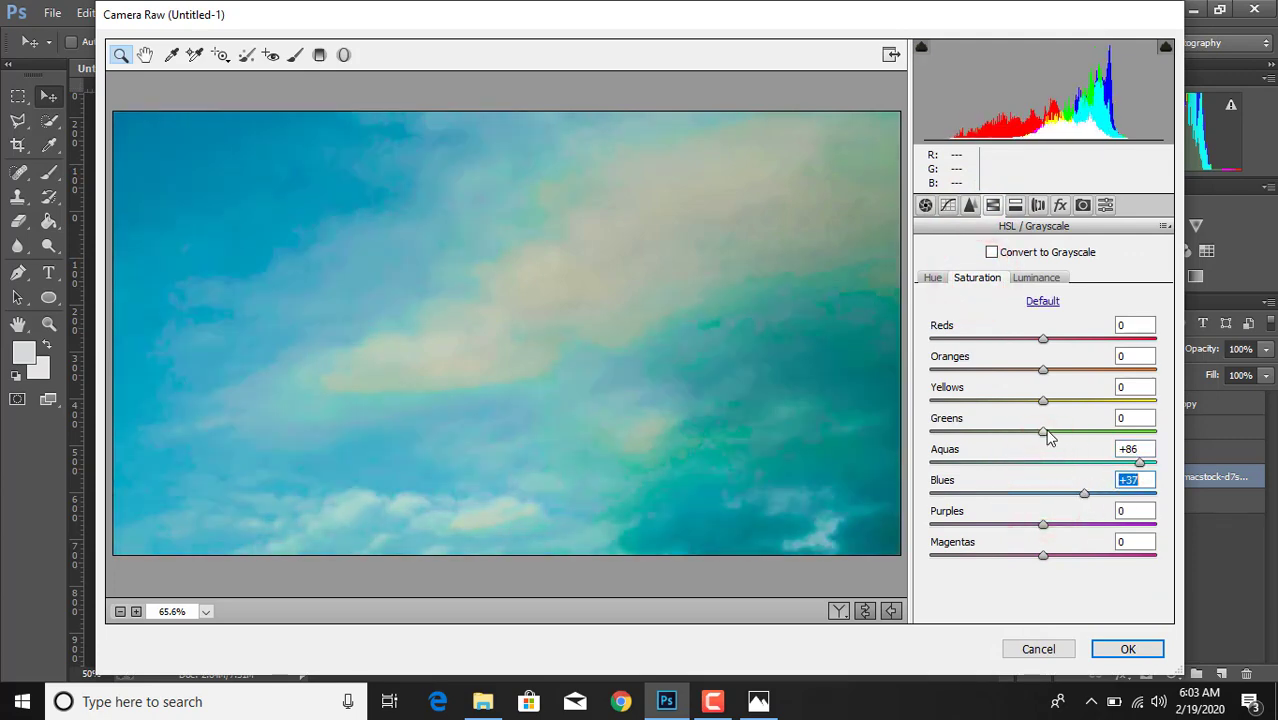
# - Set the sky's HSL Hue to -3 for Yellows, +26 for Aquas and +18 for Blues
pyautogui.click(933, 279)
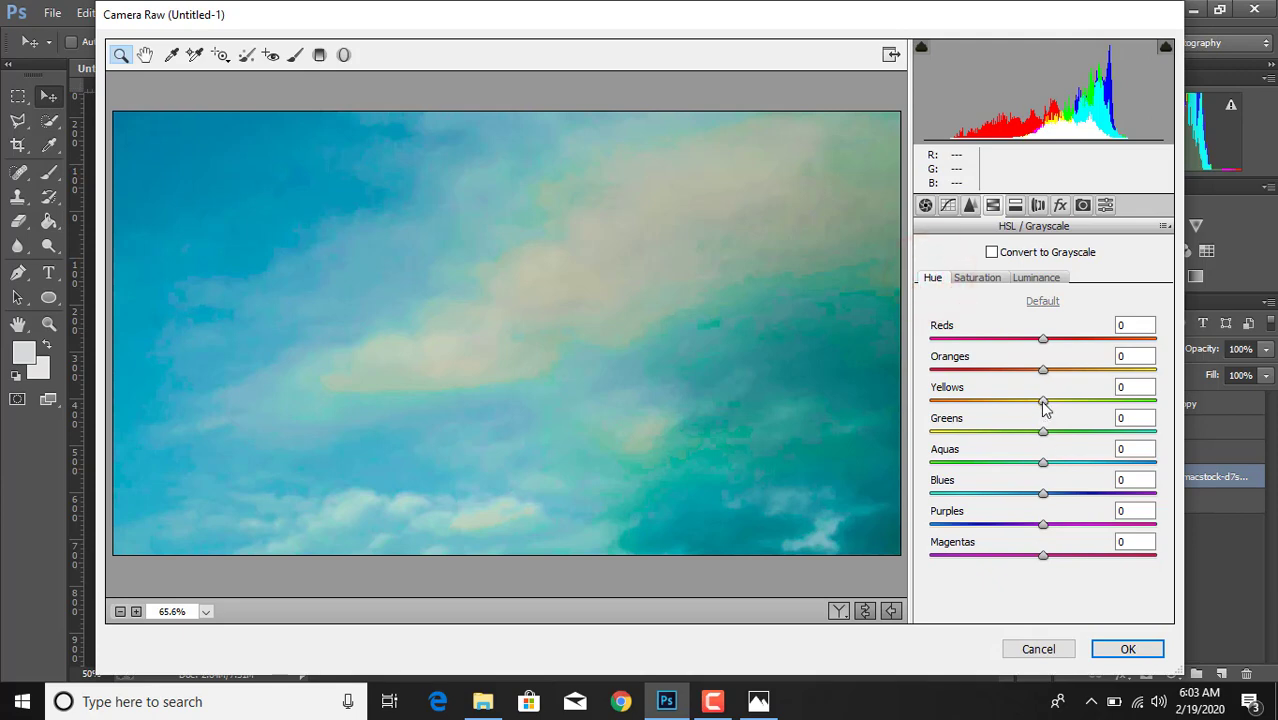
pyautogui.moveTo(1043, 401)
pyautogui.mouseDown()
pyautogui.moveTo(979, 408)
pyautogui.moveTo(1041, 408)
pyautogui.mouseUp()
pyautogui.moveTo(1043, 462); pyautogui.dragTo(1066, 501)
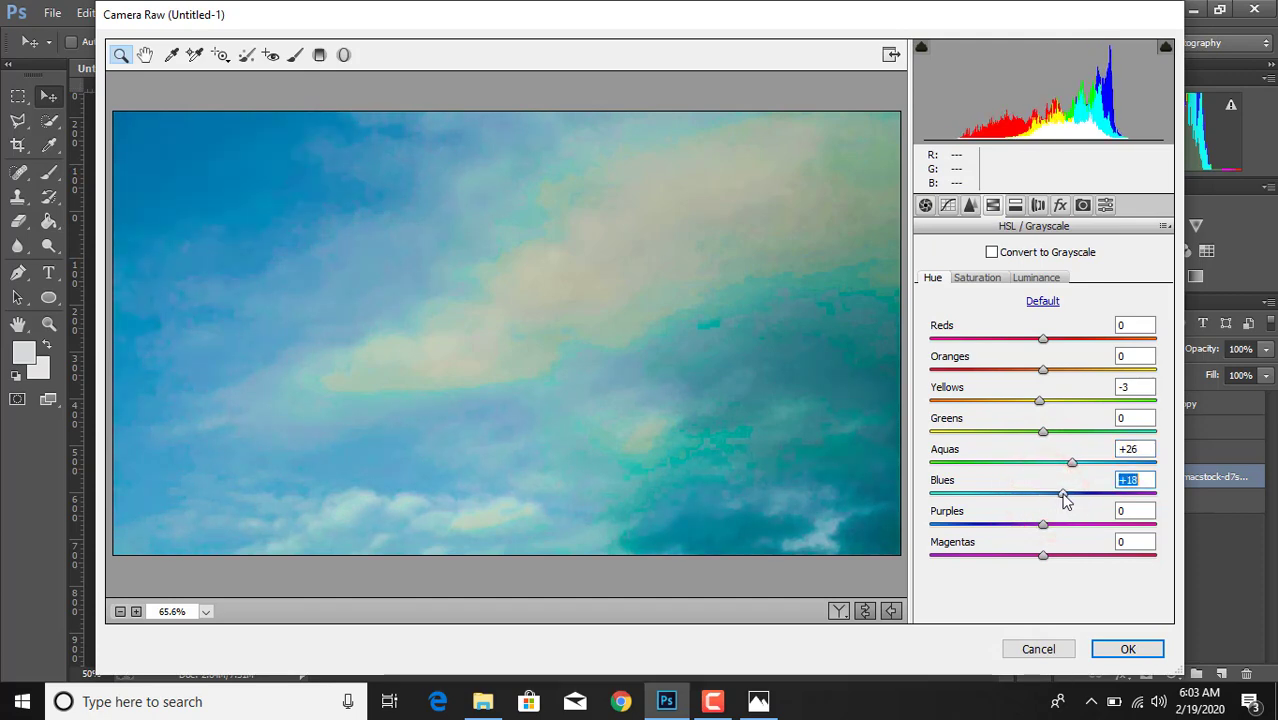
# - Set the sky's HSL Luminance to -7 for Aquas and -15 for Blues, and apply the Camera Raw filter
pyautogui.click(1036, 277)
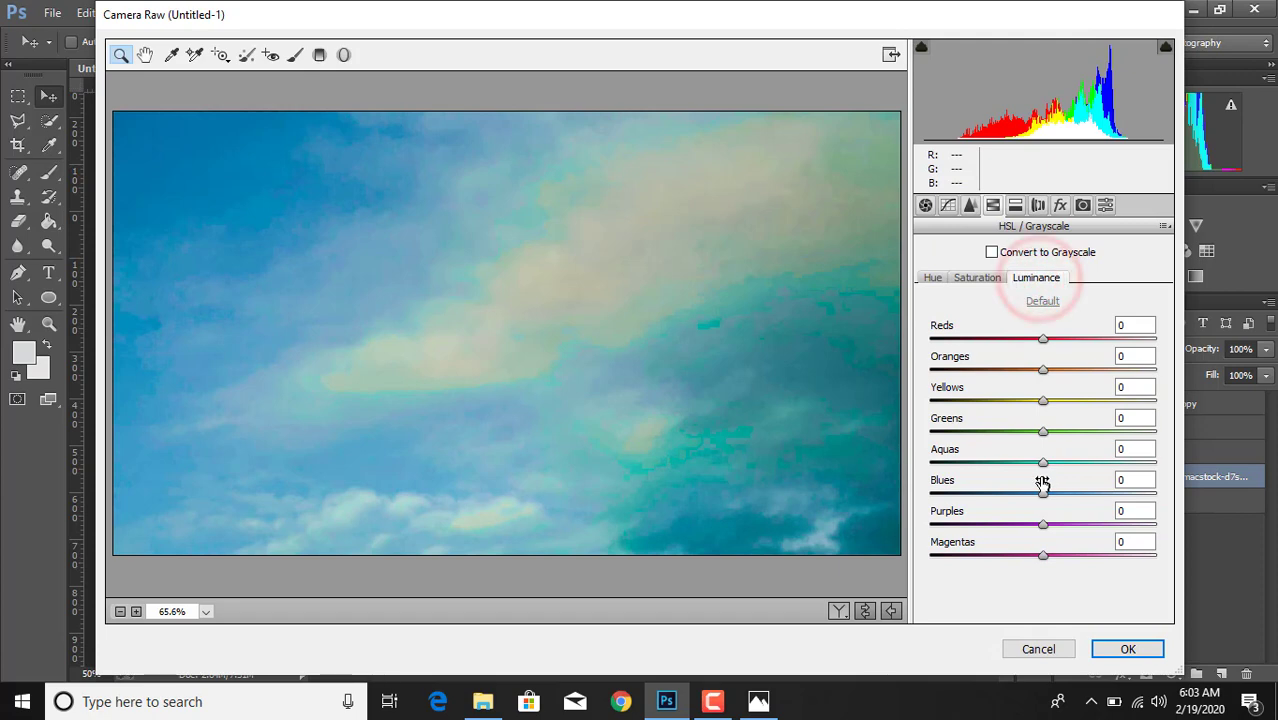
pyautogui.moveTo(1043, 463); pyautogui.dragTo(1033, 508)
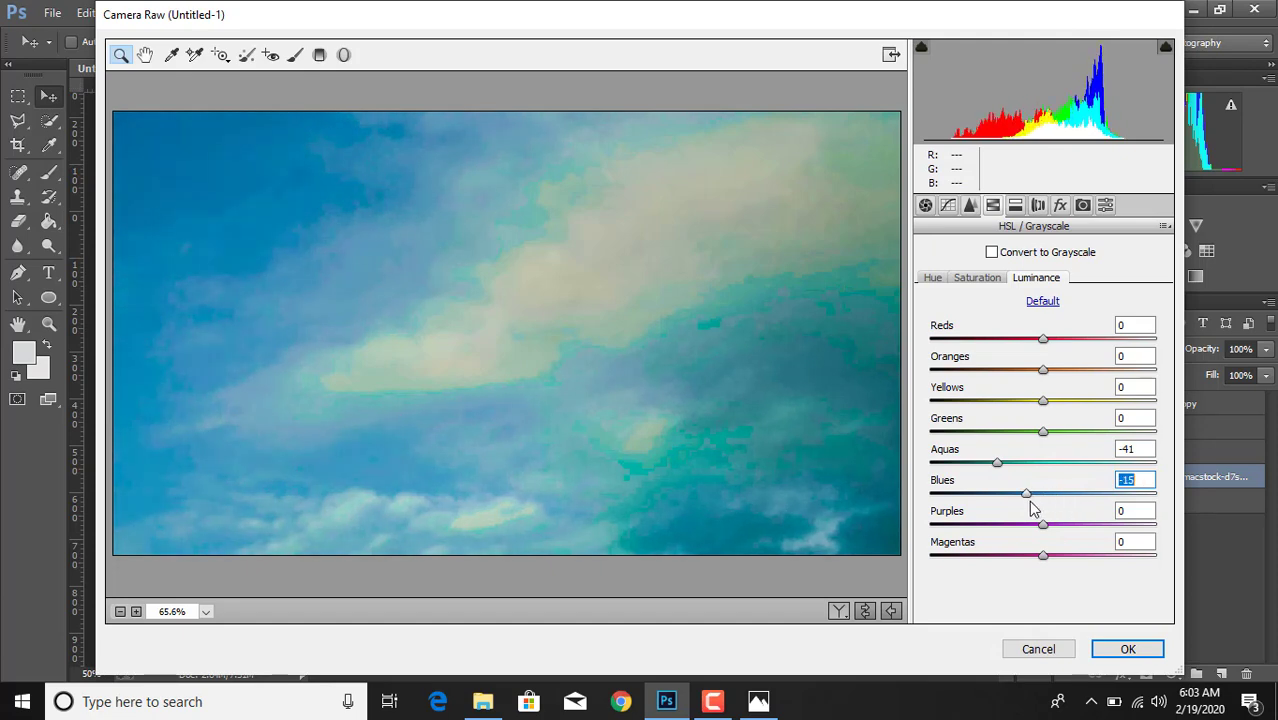
pyautogui.moveTo(999, 464); pyautogui.dragTo(1033, 472)
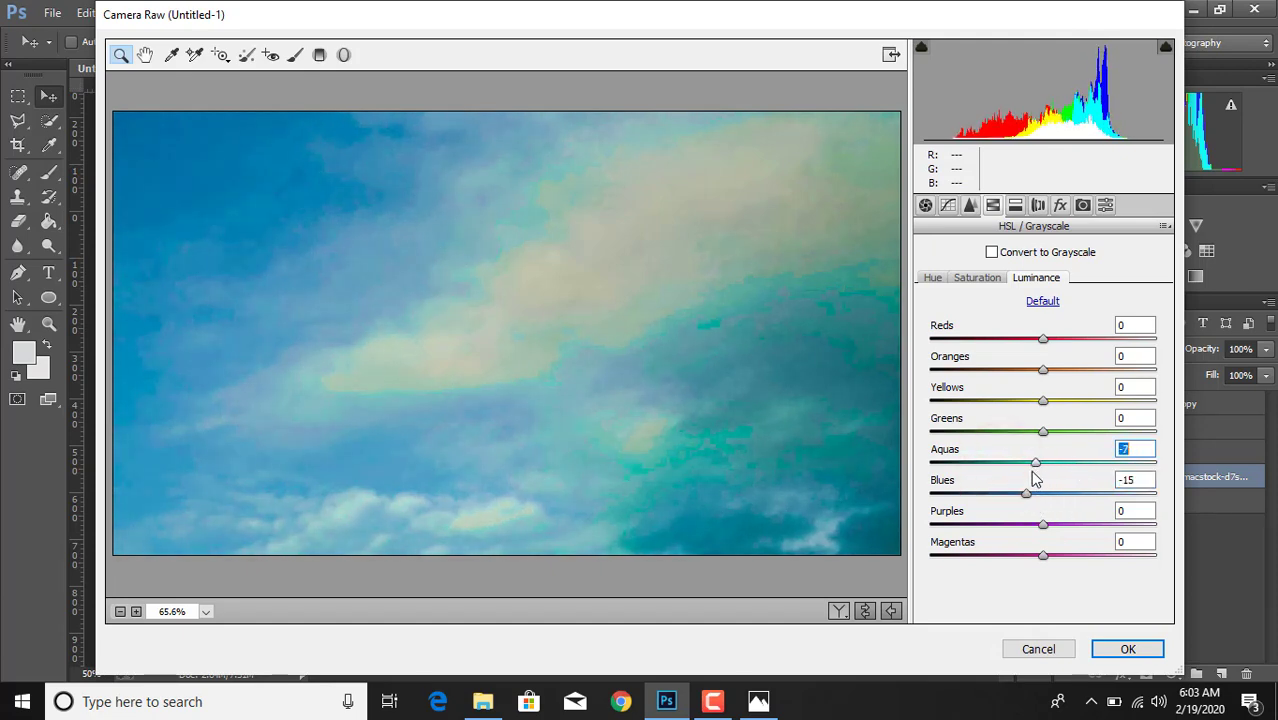
pyautogui.click(1120, 648)
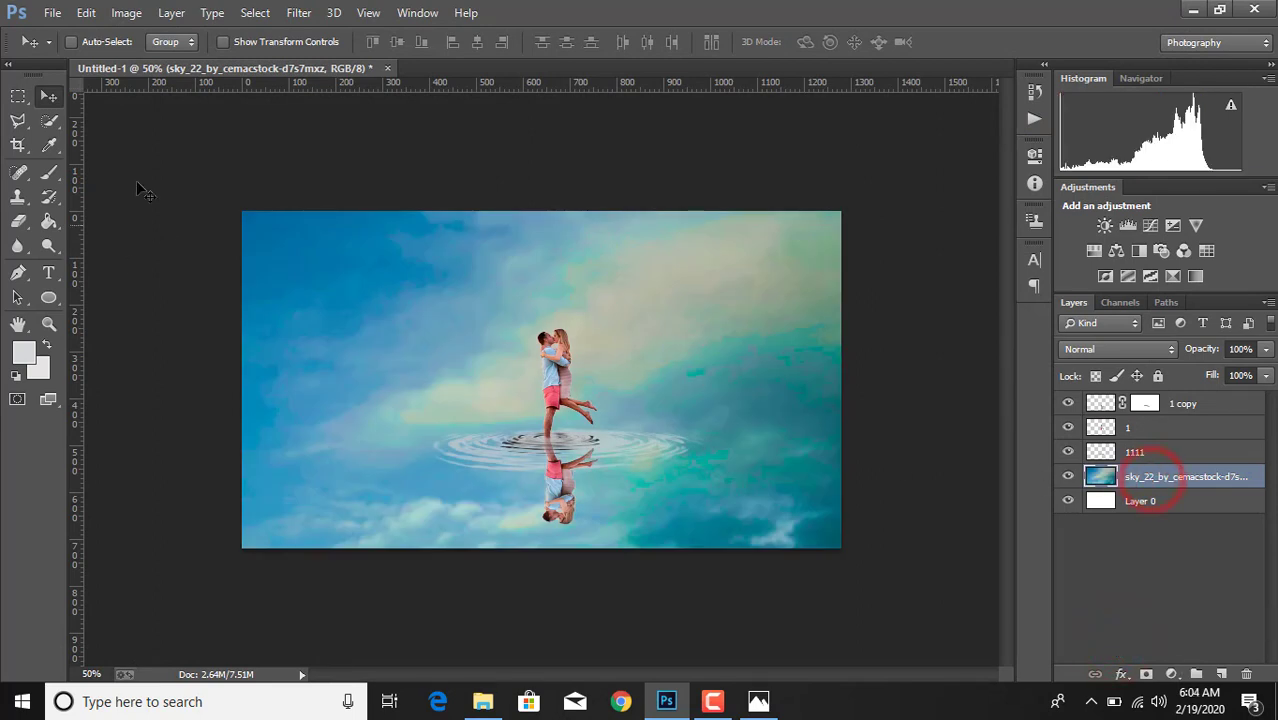
# - Place the orange light flare image as a linked layer above the sky and set its blend mode to Screen
pyautogui.click(52, 12)
pyautogui.click(113, 295)
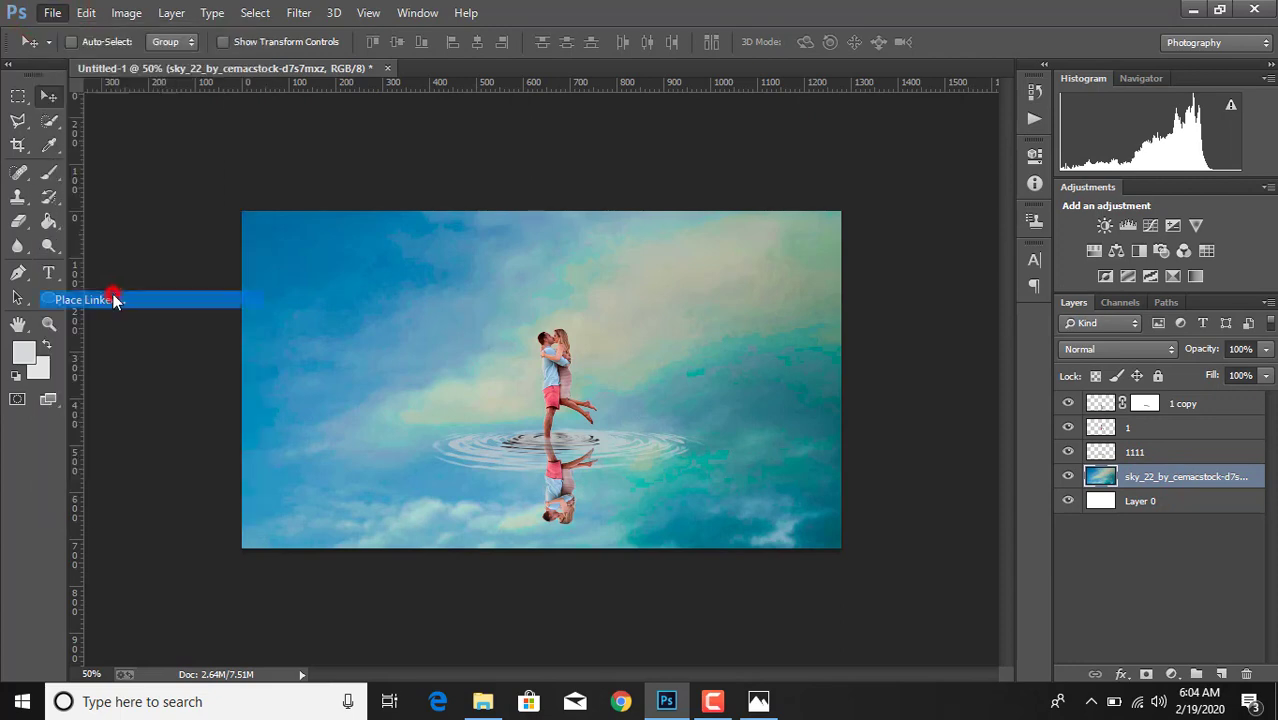
pyautogui.doubleClick(553, 297)
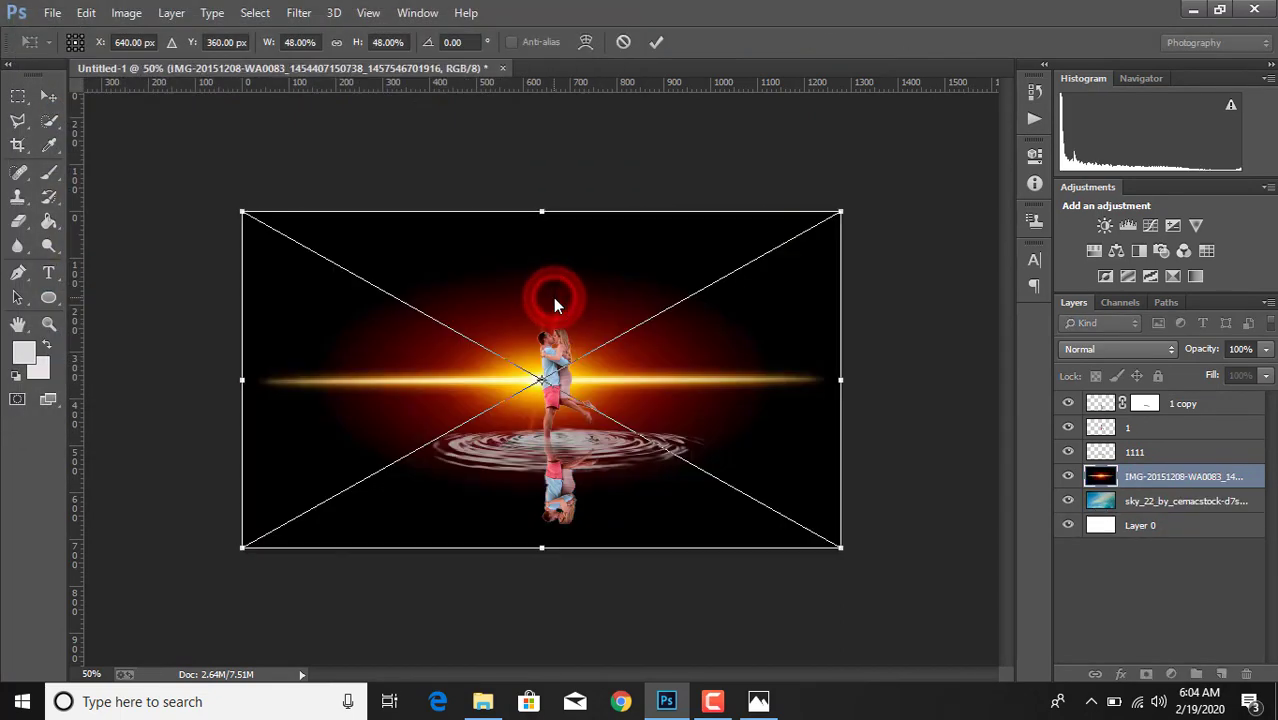
pyautogui.click(1125, 350)
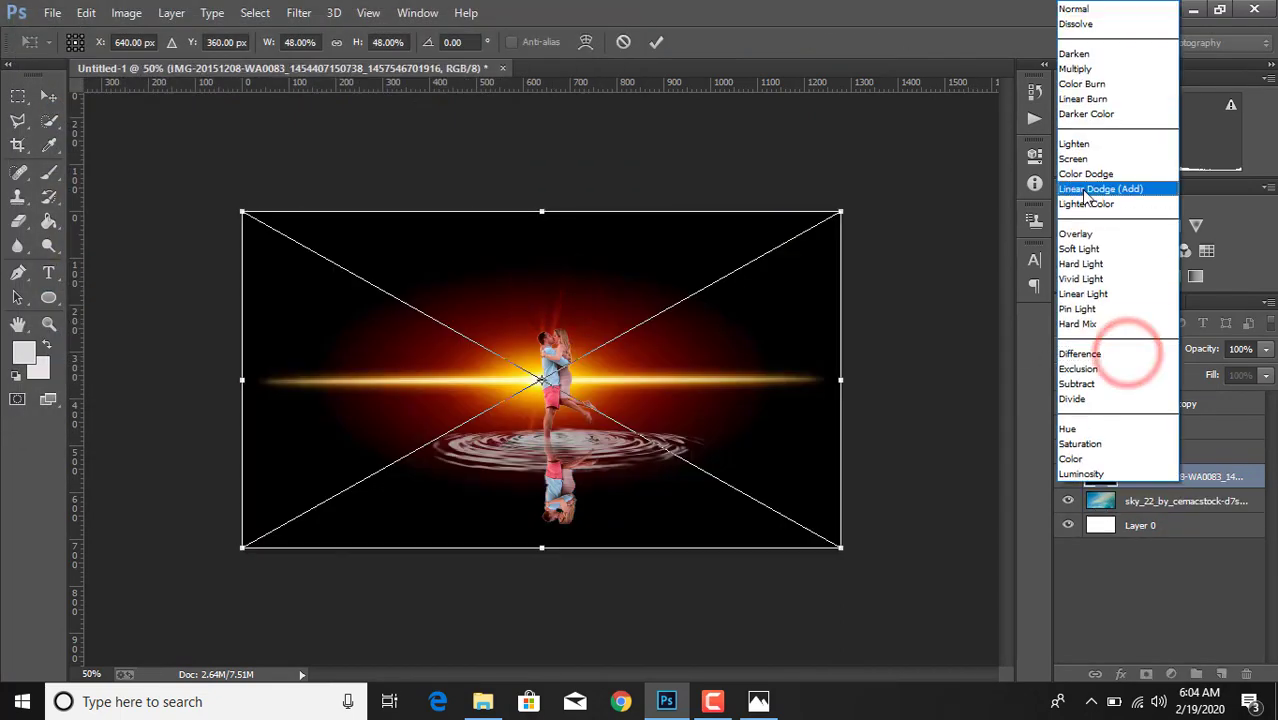
pyautogui.click(1074, 159)
# - Shift the flare rightward so its glow sits behind the couple and stretch it to span the full canvas width
pyautogui.moveTo(840, 381); pyautogui.dragTo(853, 380)
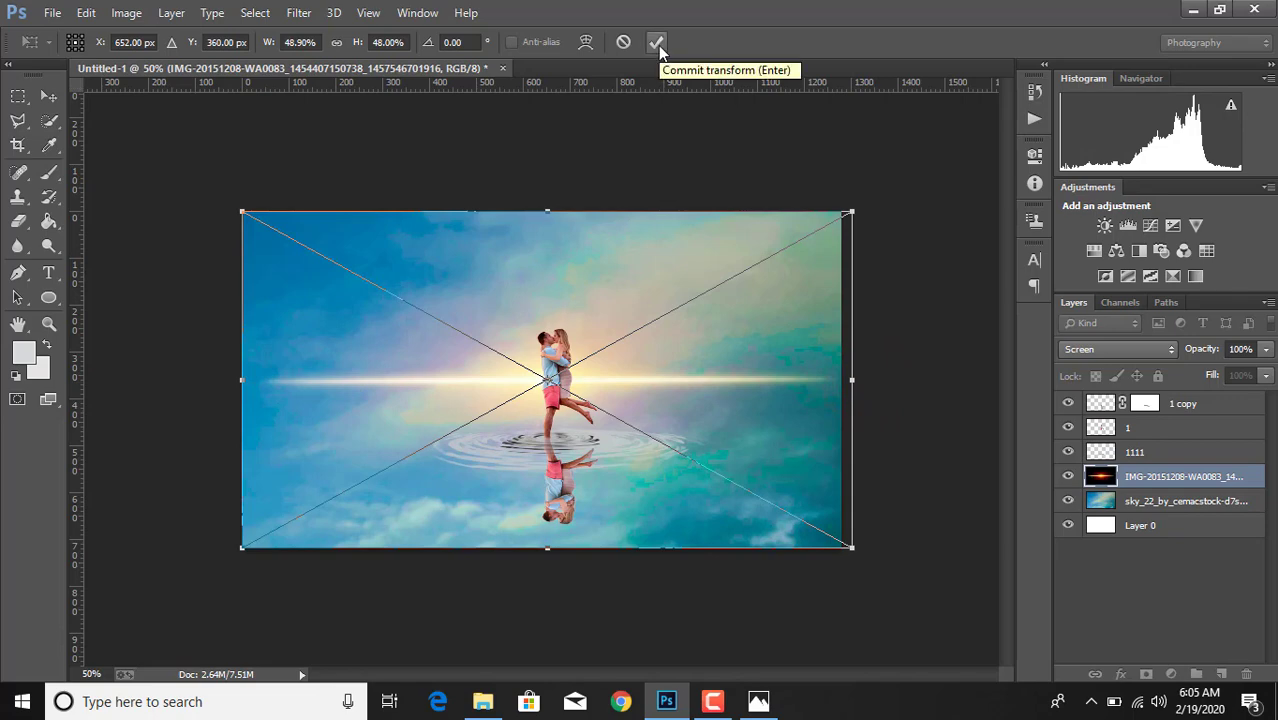
pyautogui.press('Right')
pyautogui.press('Right')
pyautogui.press('Right')
pyautogui.press('Right')
pyautogui.press('Right')
pyautogui.press('Right')
pyautogui.press('Right')
pyautogui.press('Right')
pyautogui.press('Right')
pyautogui.press('Right')
pyautogui.press('Right')
pyautogui.press('Right')
pyautogui.press('Right')
pyautogui.press('Right')
pyautogui.press('Right')
pyautogui.press('Right')
pyautogui.press('Right')
pyautogui.press('Right')
pyautogui.press('Right')
pyautogui.press('Right')
pyautogui.press('Right')
pyautogui.press('Right')
pyautogui.press('Right')
pyautogui.press('Right')
pyautogui.press('Right')
pyautogui.press('Right')
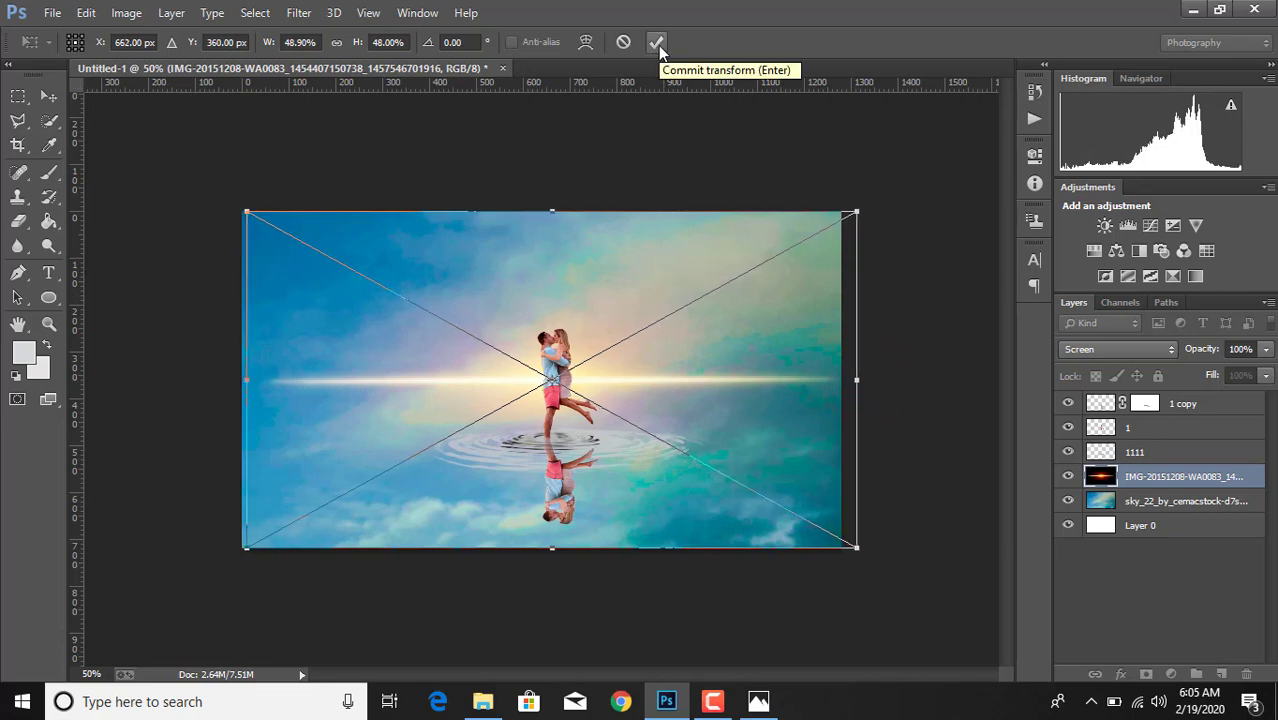
pyautogui.press('Right')
pyautogui.press('Right')
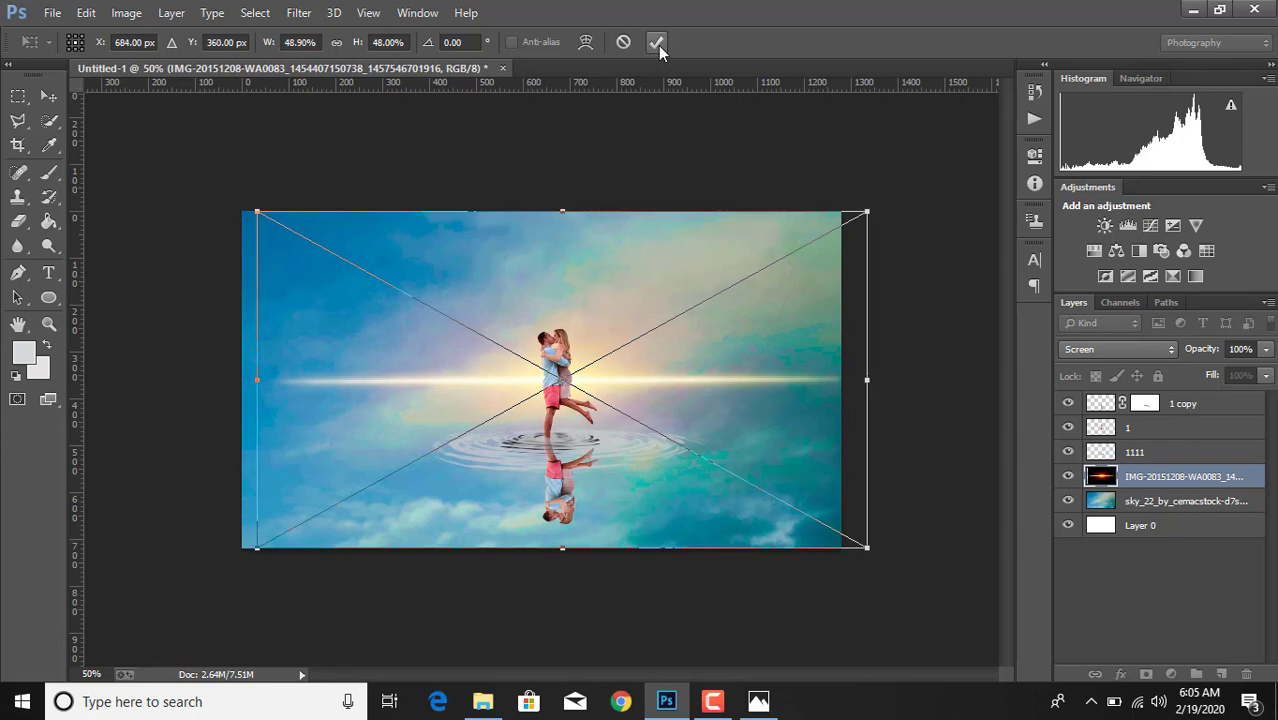
pyautogui.moveTo(260, 381); pyautogui.dragTo(242, 379)
pyautogui.click(658, 43)
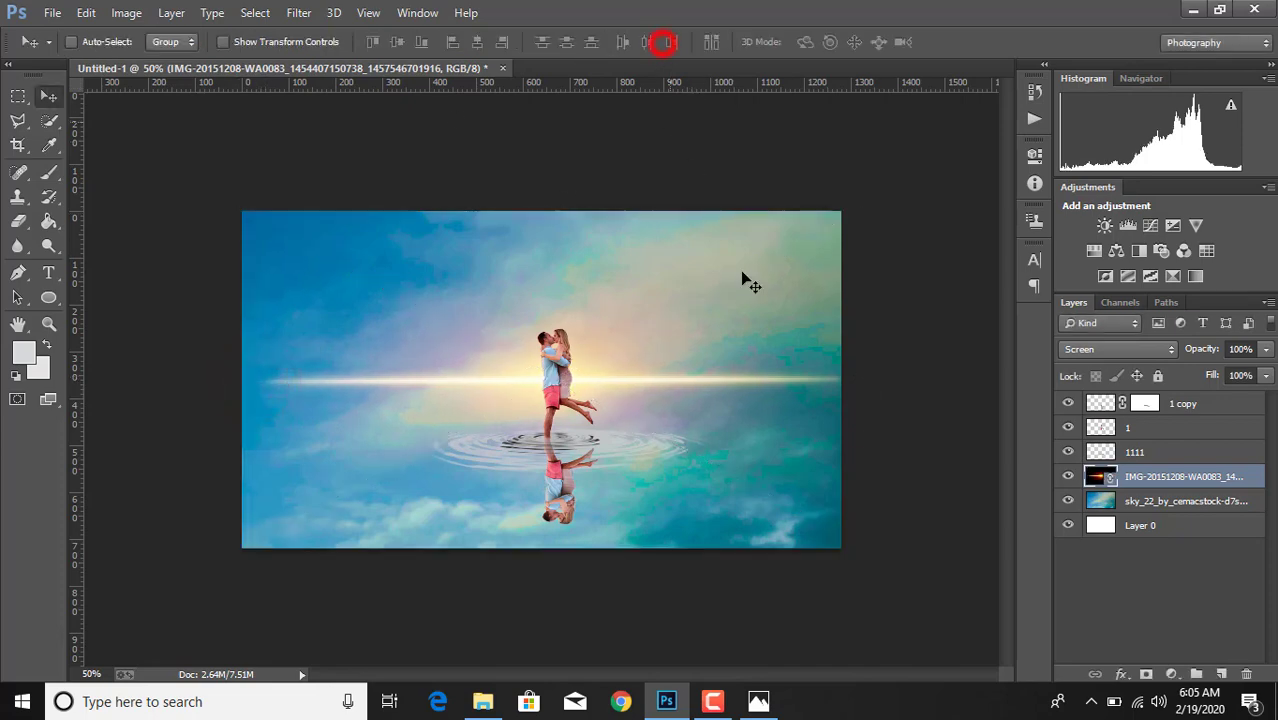
# - Merge the flare layer and the sky layer into one background layer
pyautogui.keyDown('shift'); pyautogui.click(1140, 503); pyautogui.keyUp('shift')
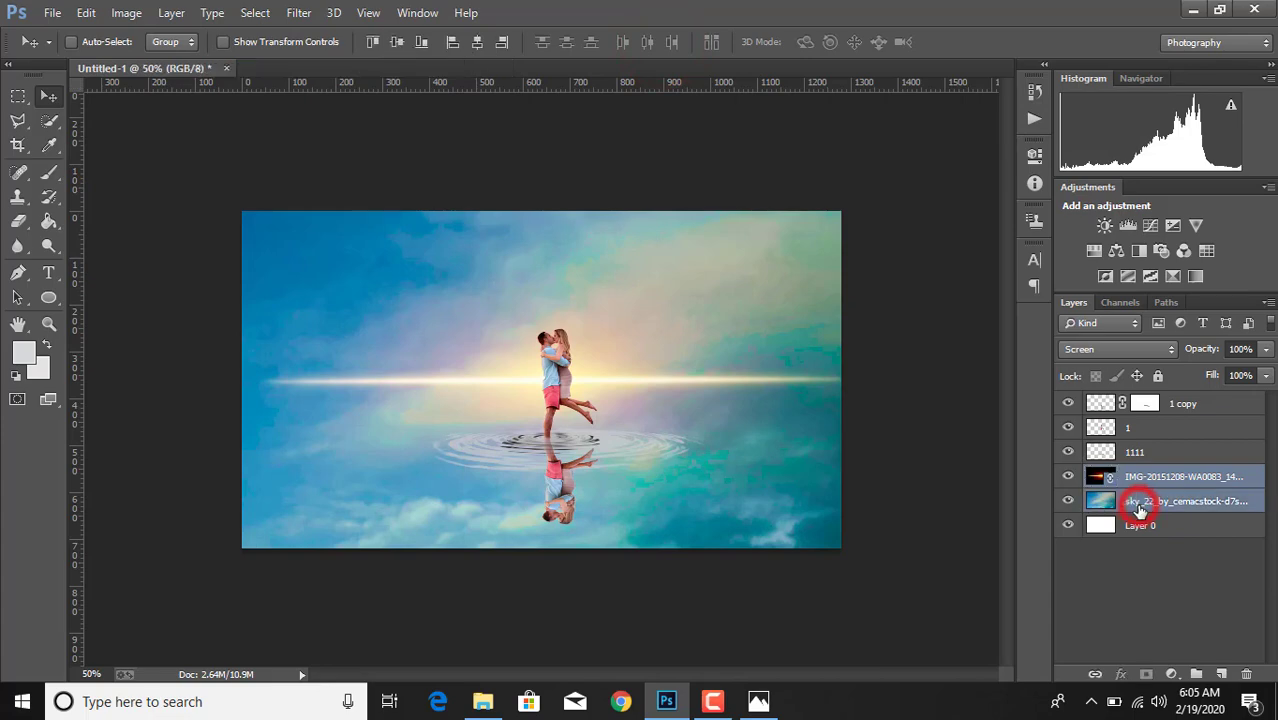
pyautogui.rightClick(1137, 504)
pyautogui.click(833, 539)
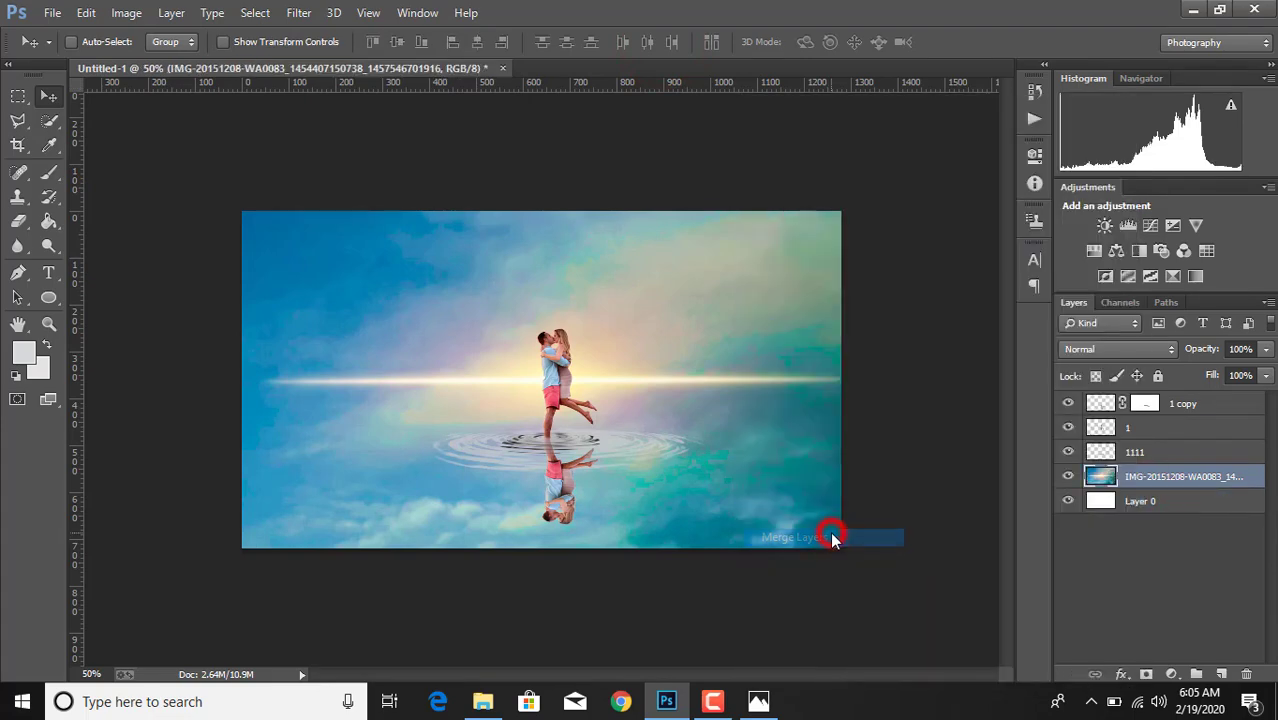
pyautogui.click(1141, 452)
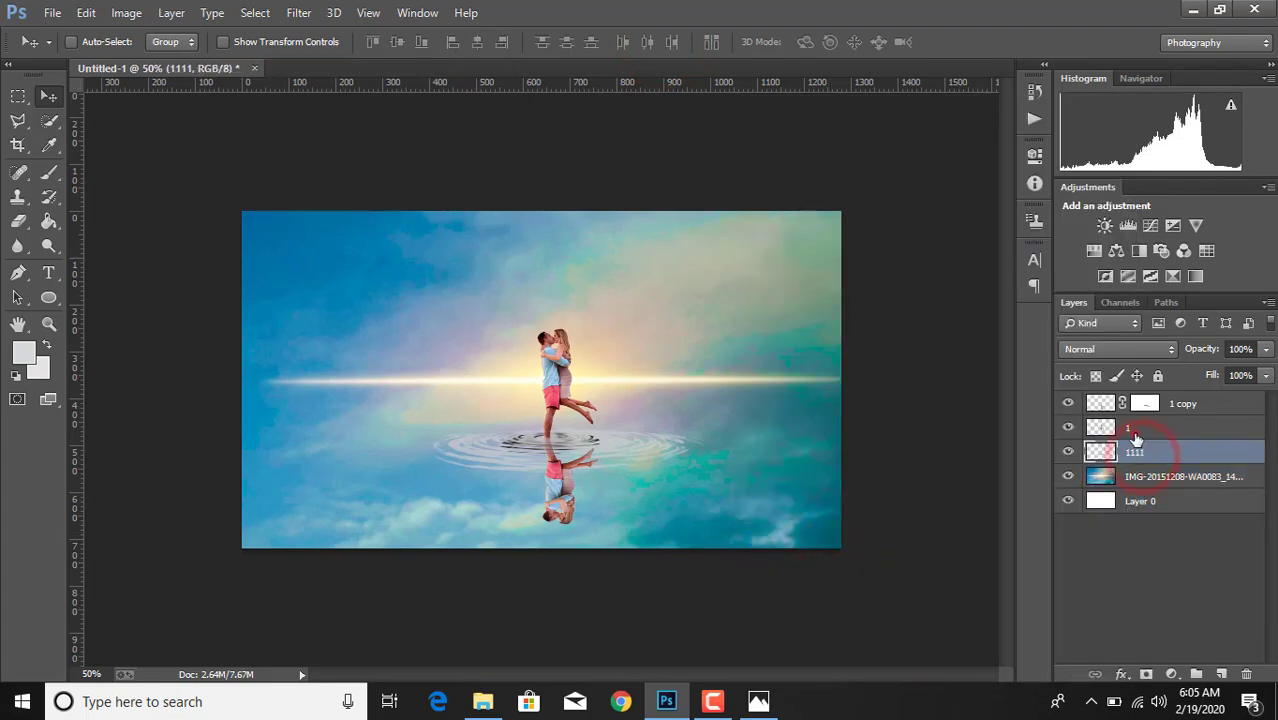
pyautogui.keyDown('shift'); pyautogui.click(1140, 427); pyautogui.keyUp('shift')
pyautogui.keyDown('ctrl'); pyautogui.click(1155, 403); pyautogui.keyUp('ctrl')
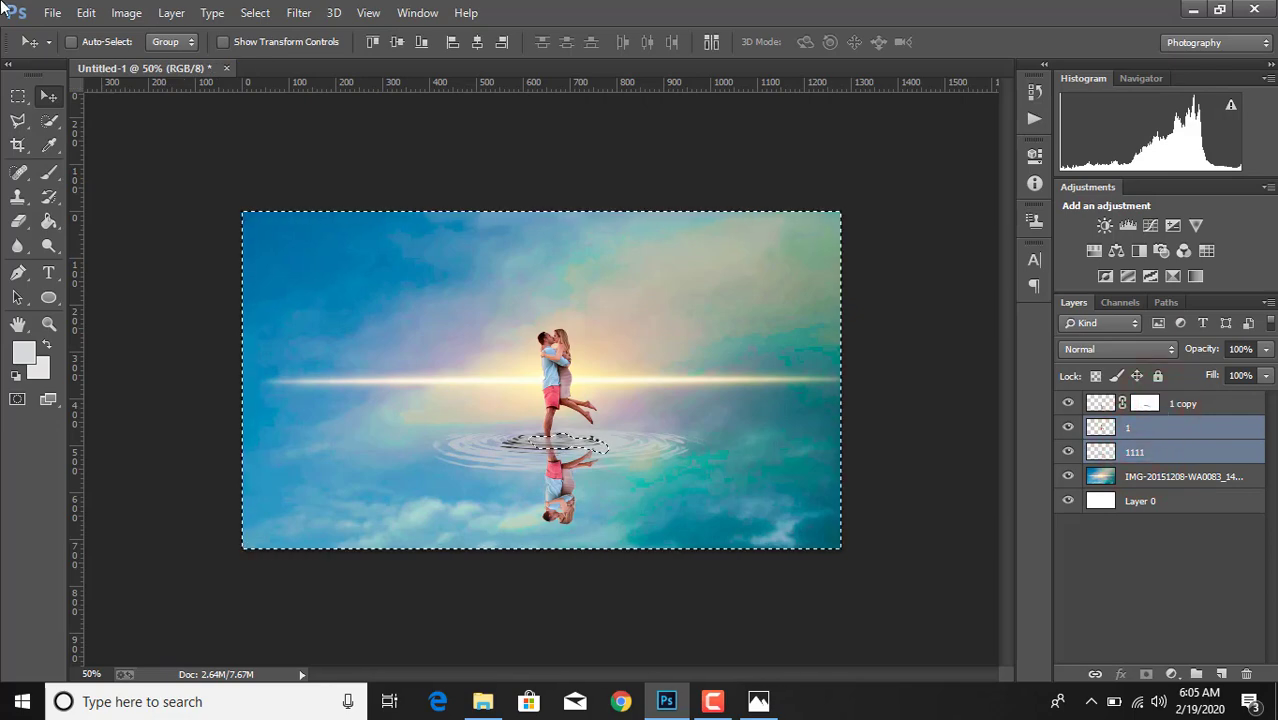
pyautogui.click(53, 13)
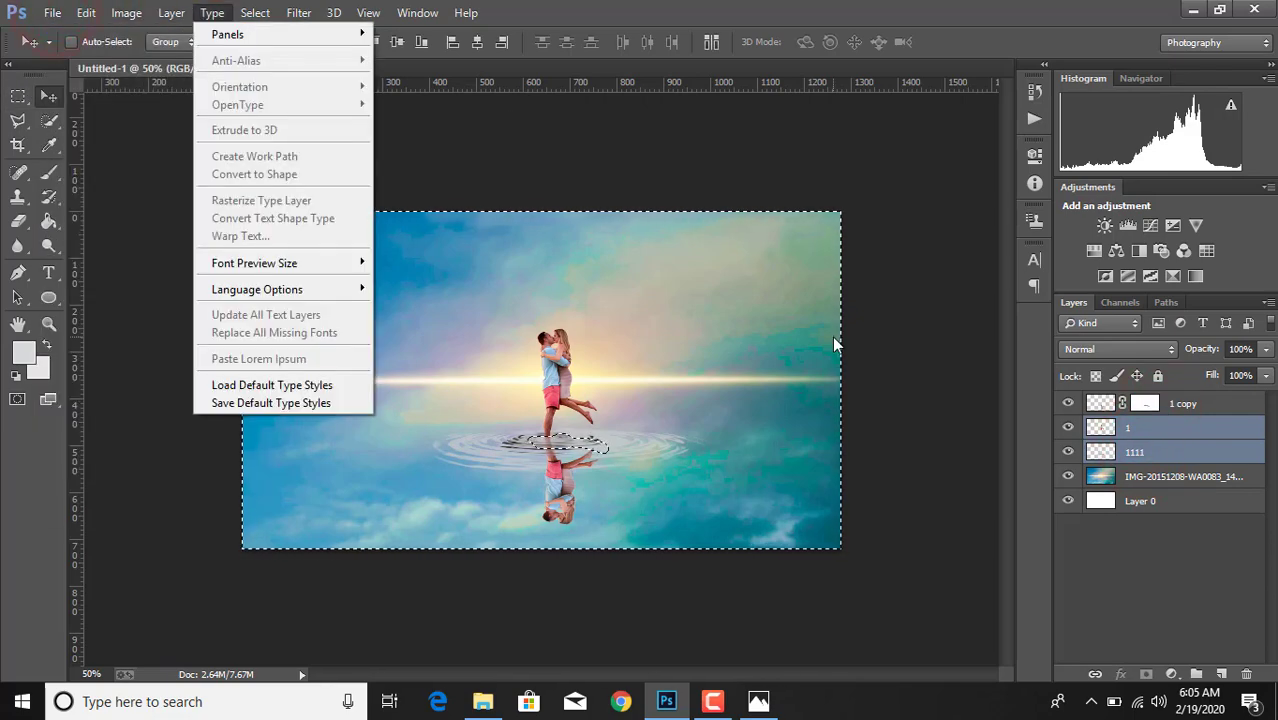
pyautogui.click(1151, 455)
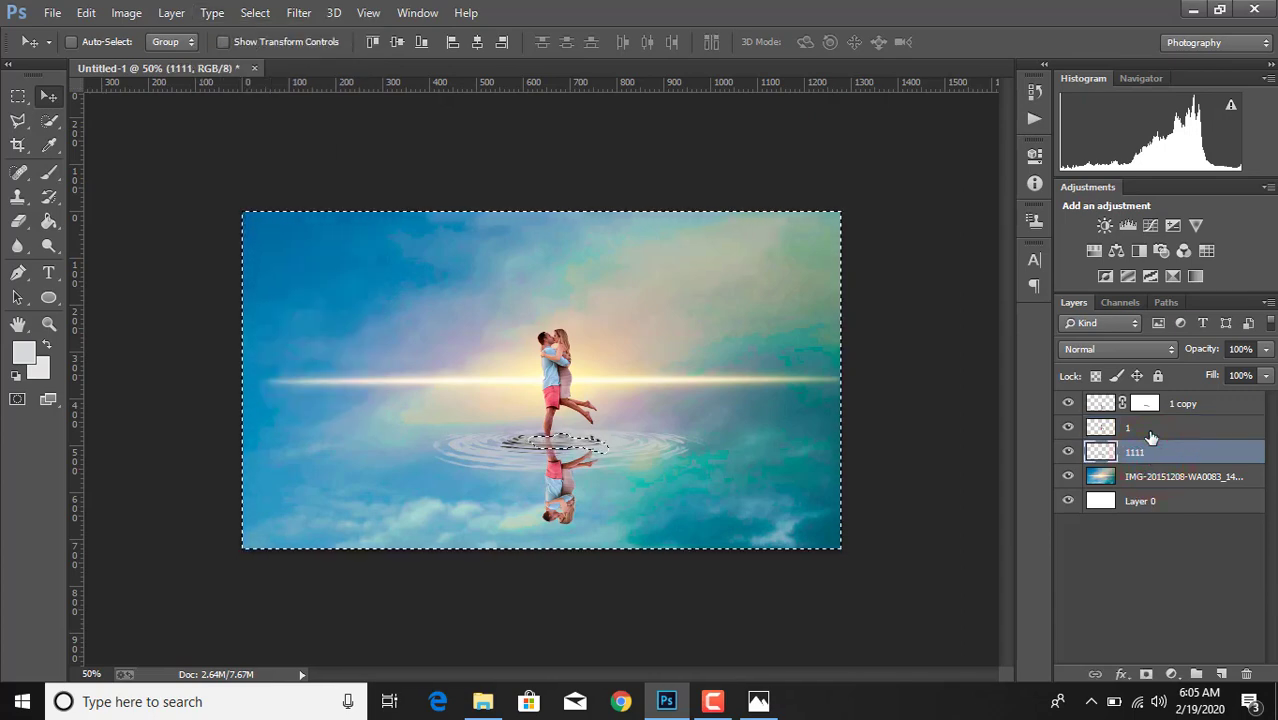
pyautogui.hotkey('ctrl', 'd')
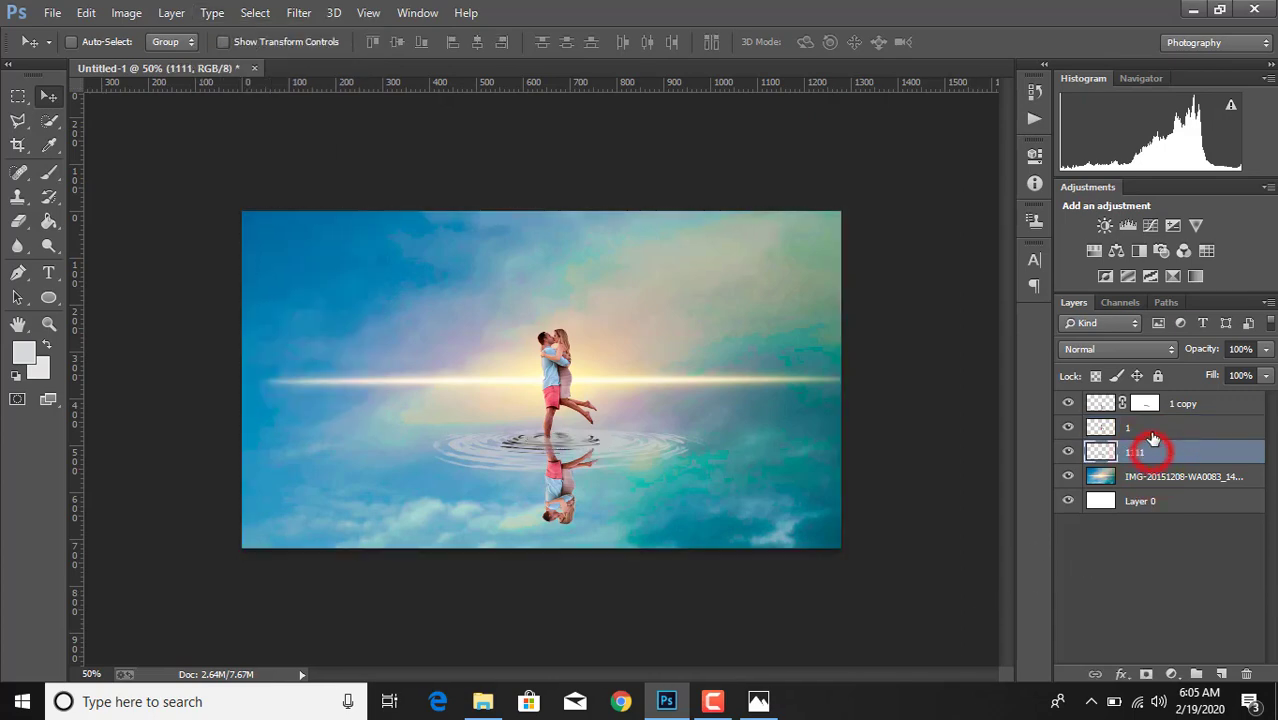
# - Scale layers 1 copy, 1 and 1111 together to about 106%, enlarging the couple, reflection and ripple
pyautogui.keyDown('shift'); pyautogui.click(1150, 428); pyautogui.keyUp('shift')
pyautogui.keyDown('shift'); pyautogui.click(1209, 403); pyautogui.keyUp('shift')
pyautogui.keyDown('ctrl'); pyautogui.click(1209, 403); pyautogui.keyUp('ctrl')
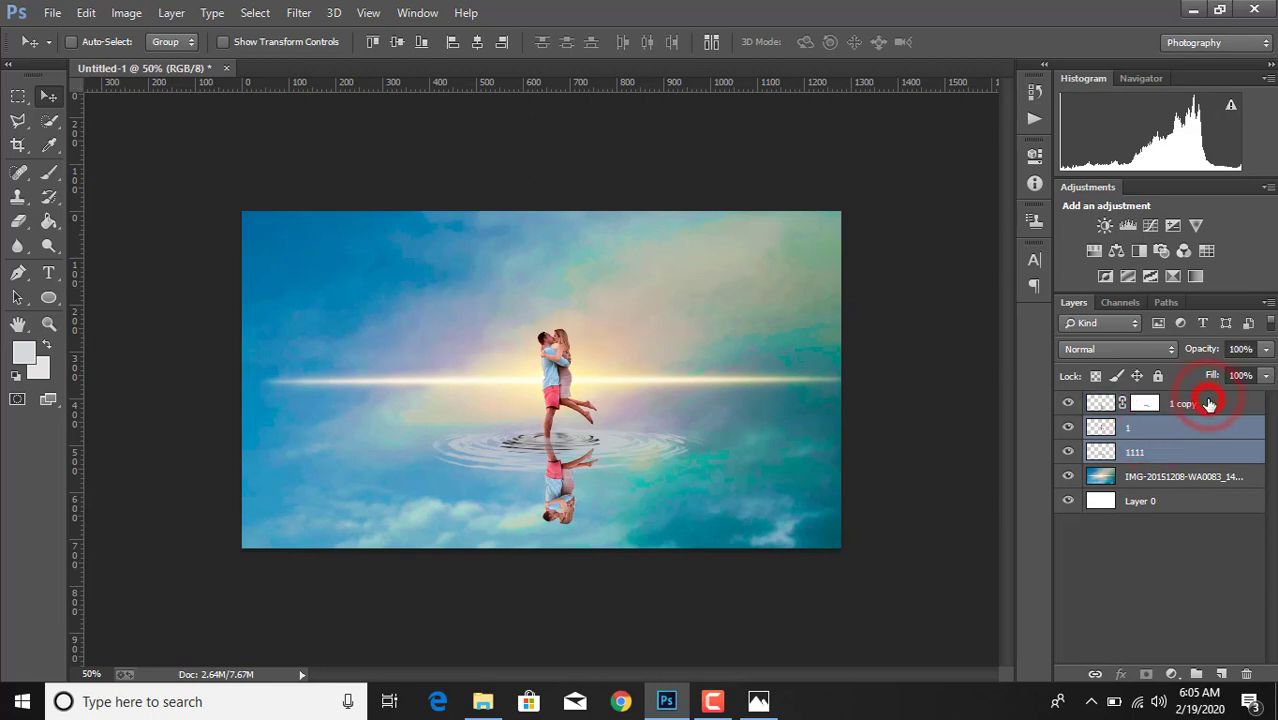
pyautogui.keyDown('ctrl'); pyautogui.click(1214, 405); pyautogui.keyUp('ctrl')
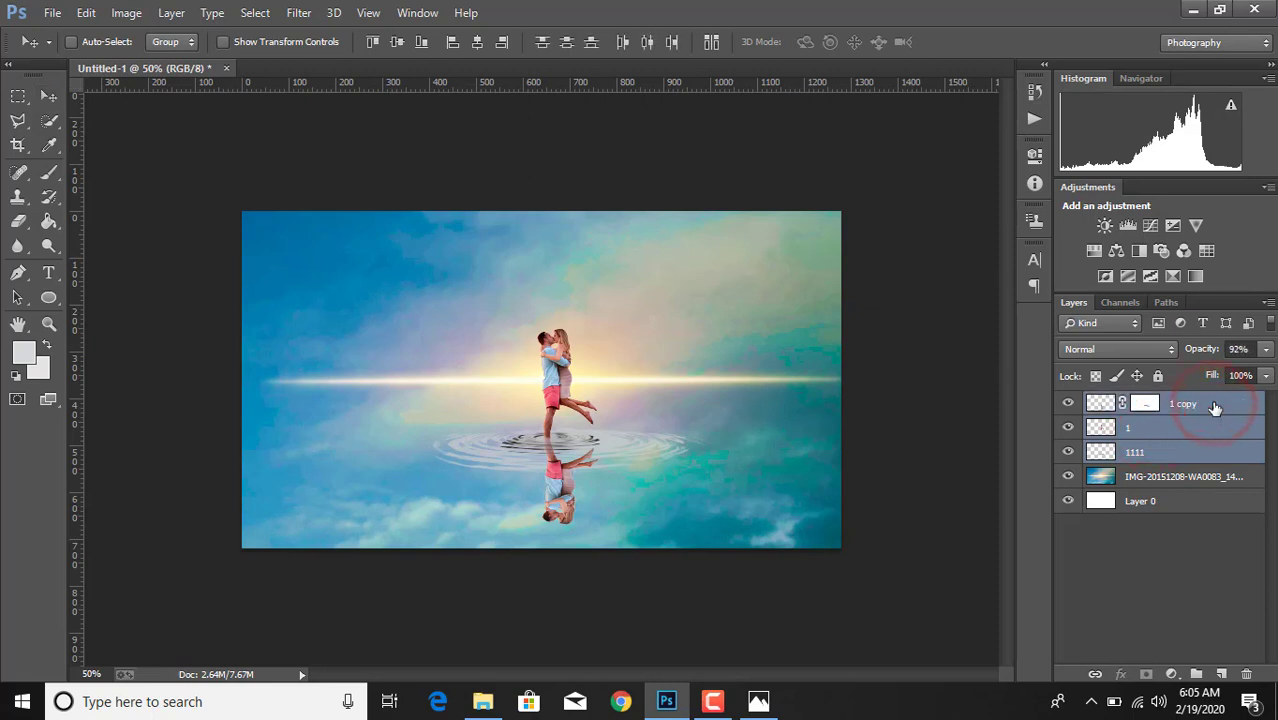
pyautogui.hotkey('ctrl', 't')
pyautogui.moveTo(400, 333); pyautogui.dragTo(394, 320)
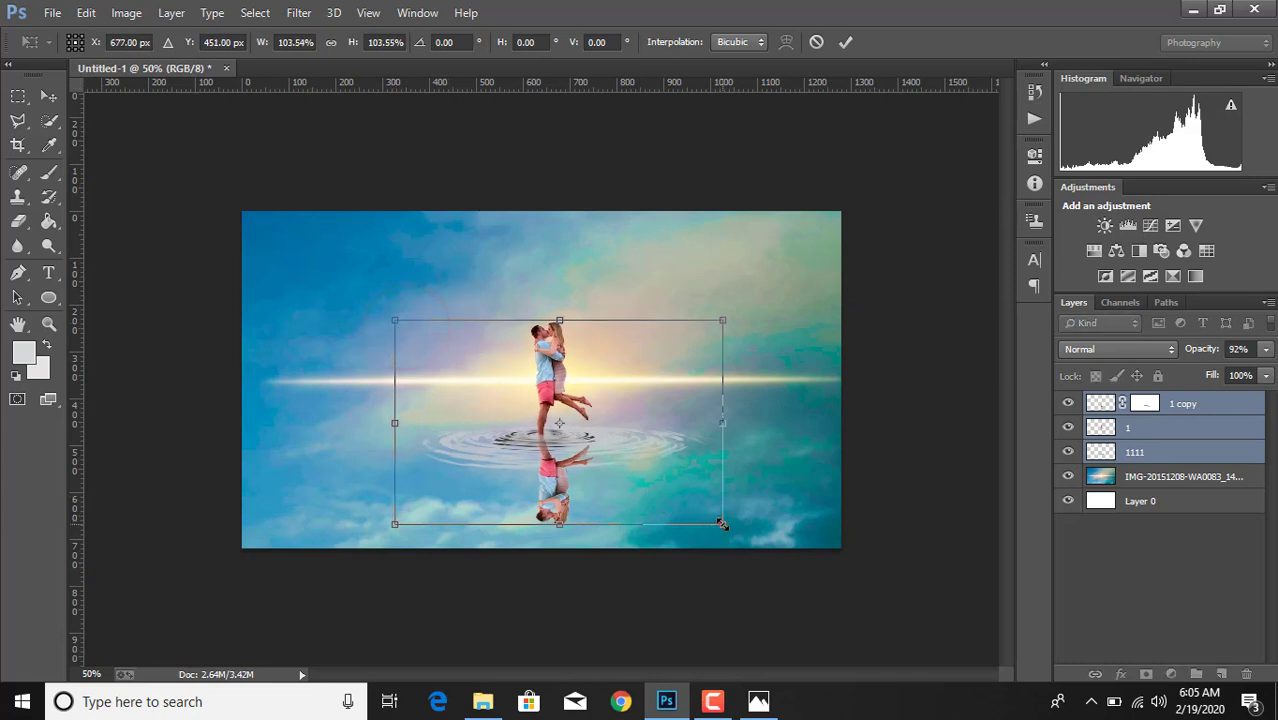
pyautogui.moveTo(721, 523); pyautogui.dragTo(729, 529)
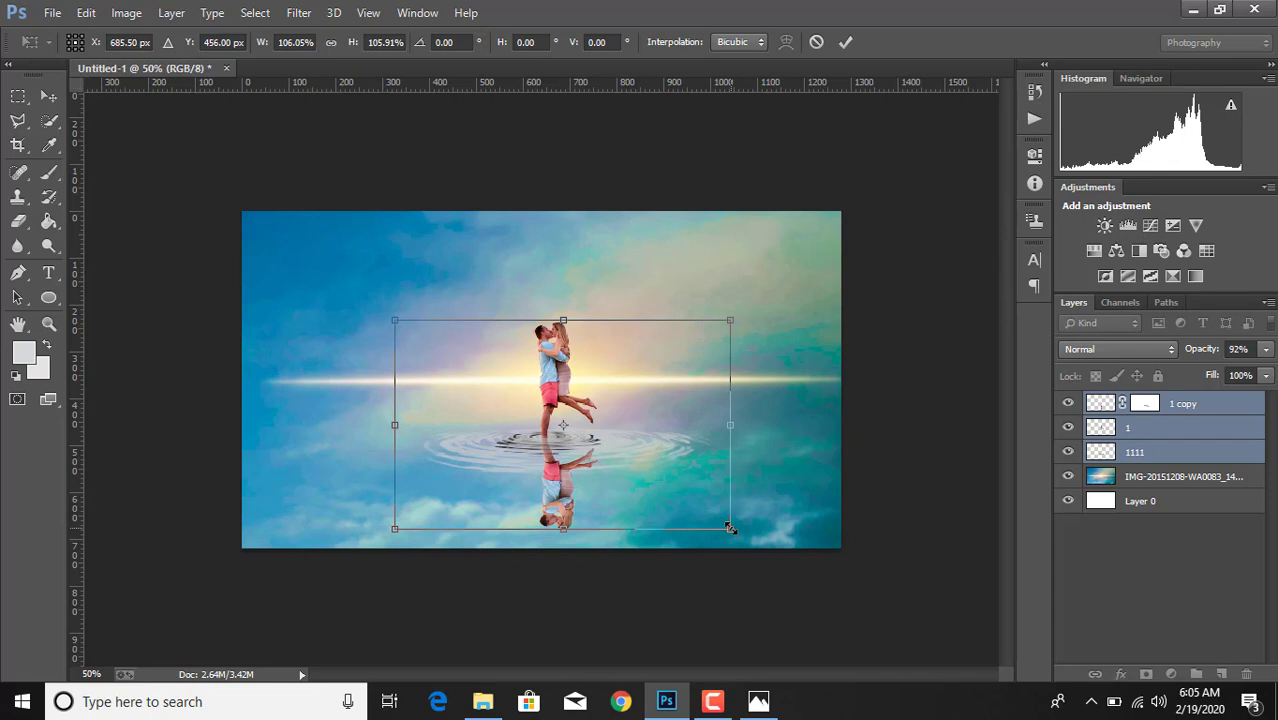
pyautogui.click(846, 42)
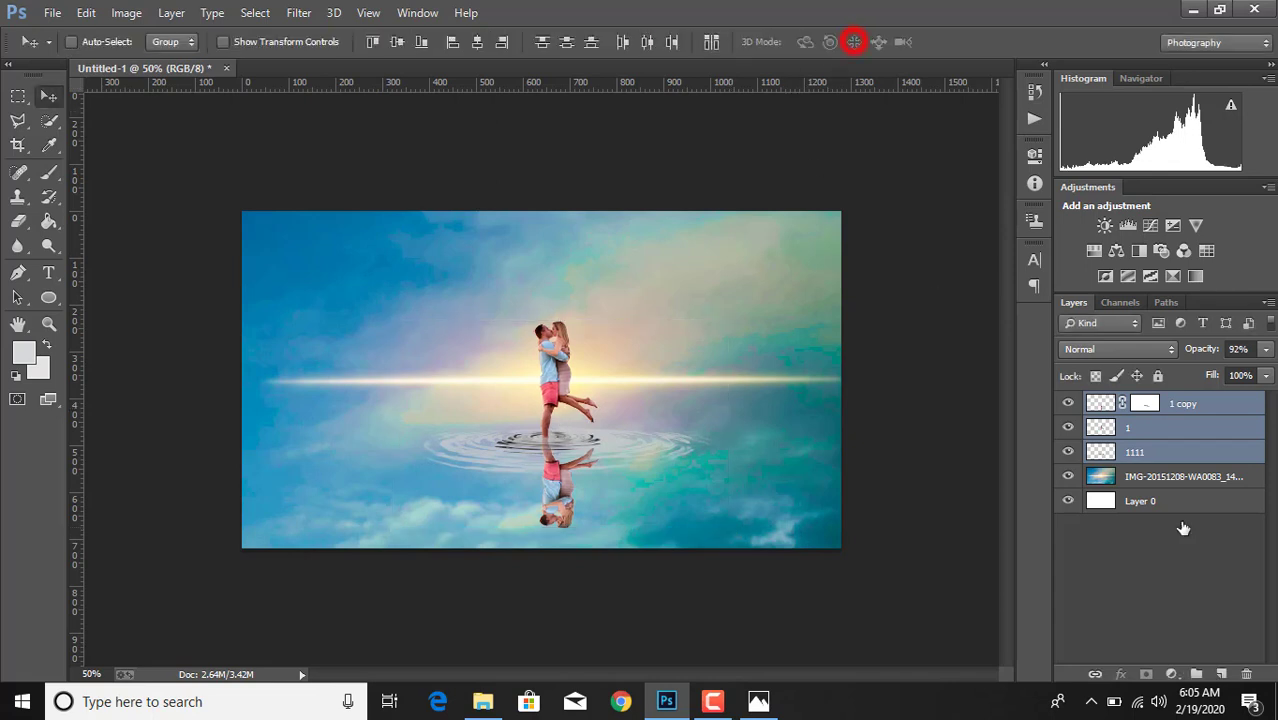
# - Open the Camera Raw filter on the merged sky and flare layer
pyautogui.click(1173, 480)
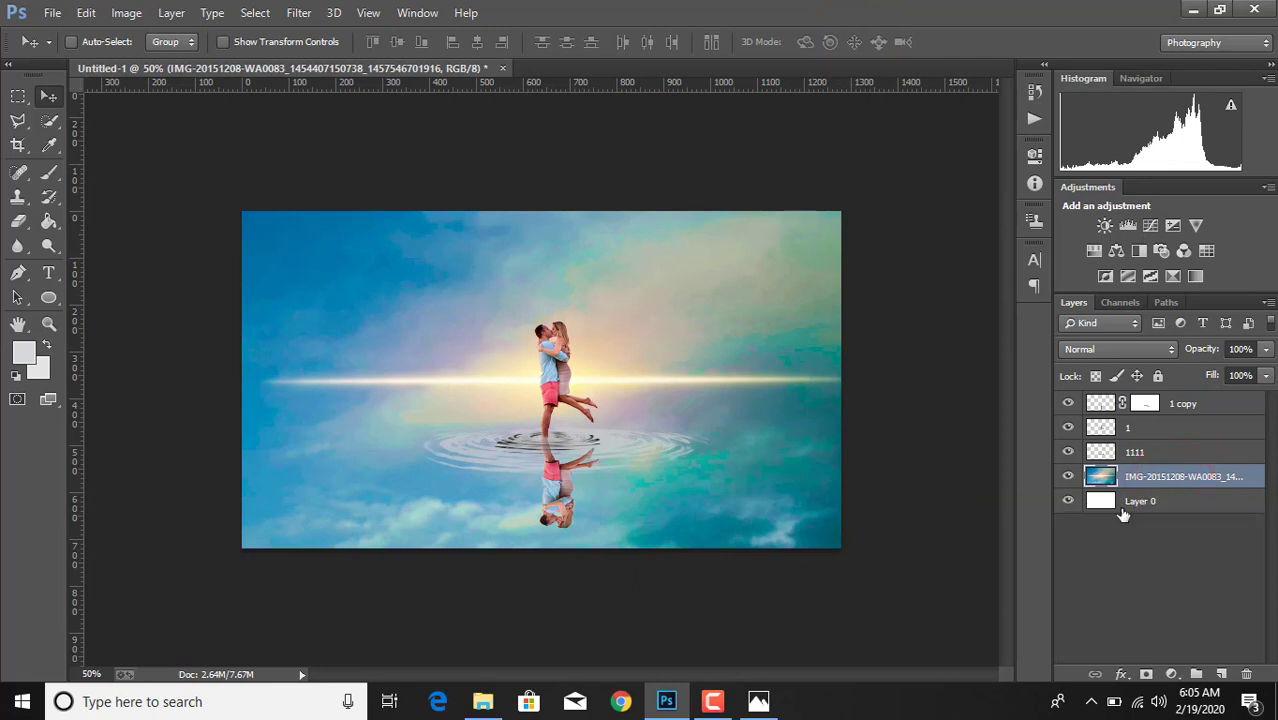
pyautogui.click(1066, 478)
pyautogui.click(1066, 478)
pyautogui.click(1132, 477)
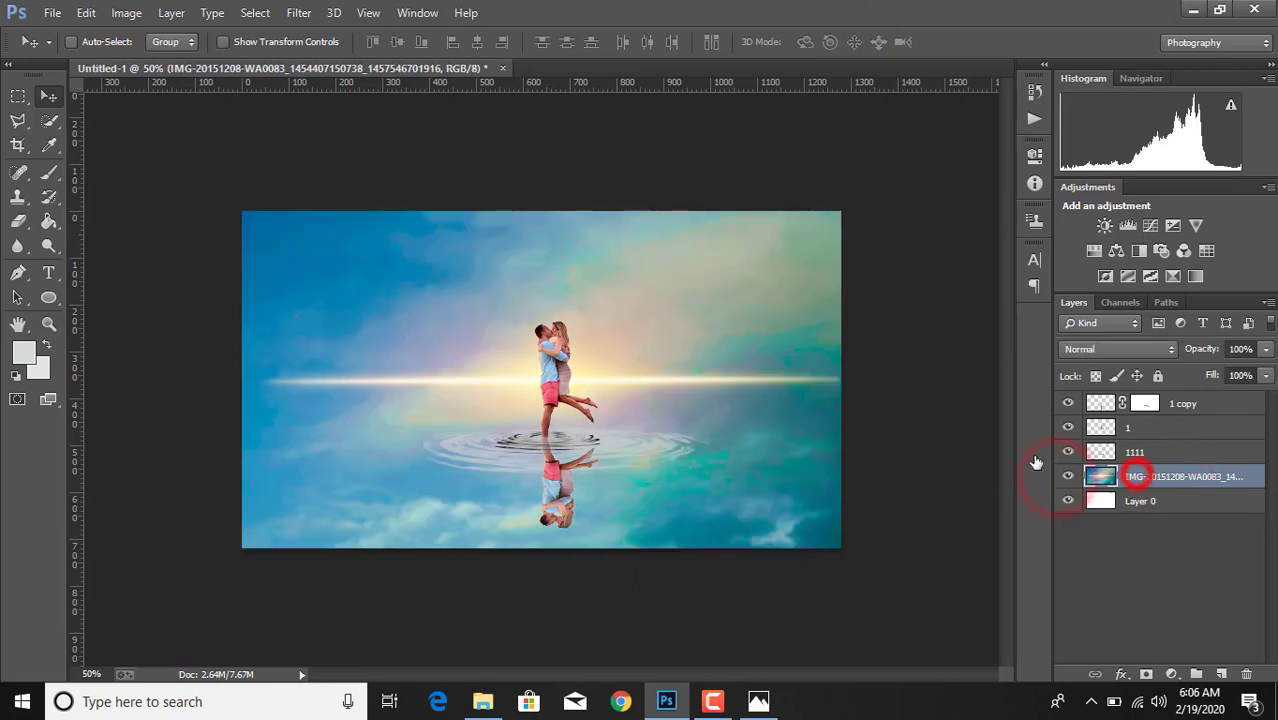
pyautogui.click(300, 12)
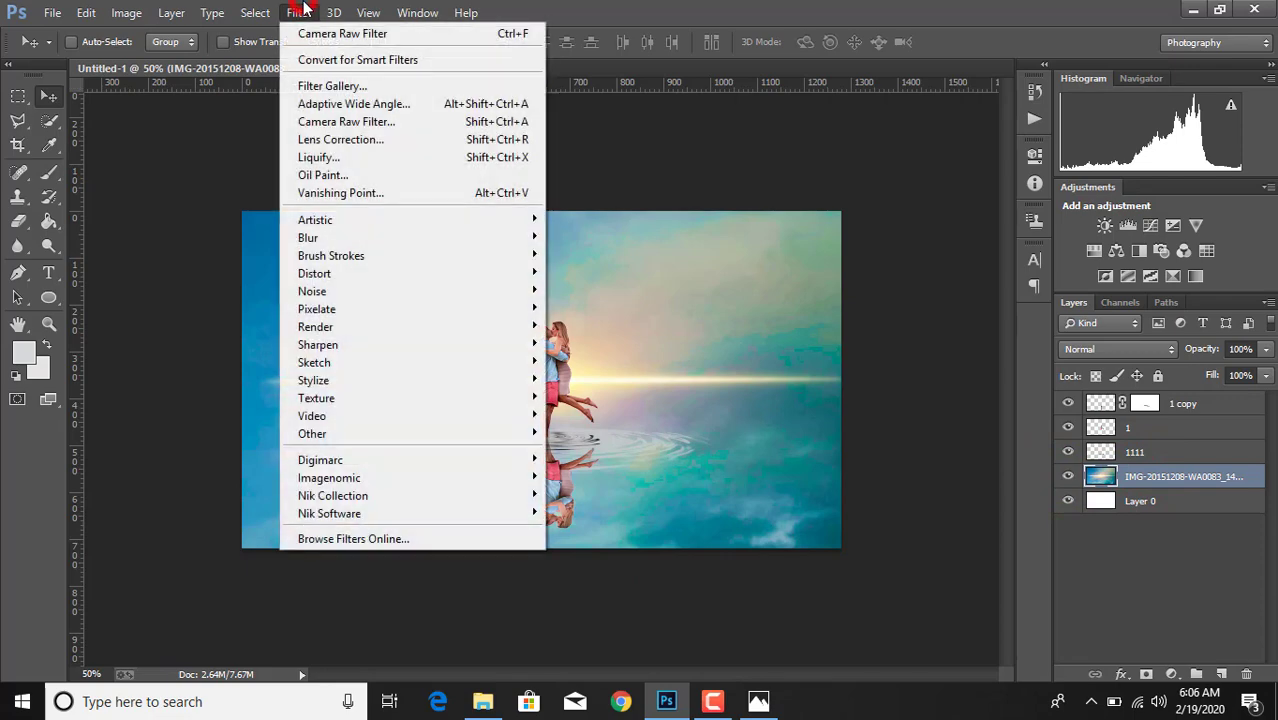
pyautogui.click(348, 122)
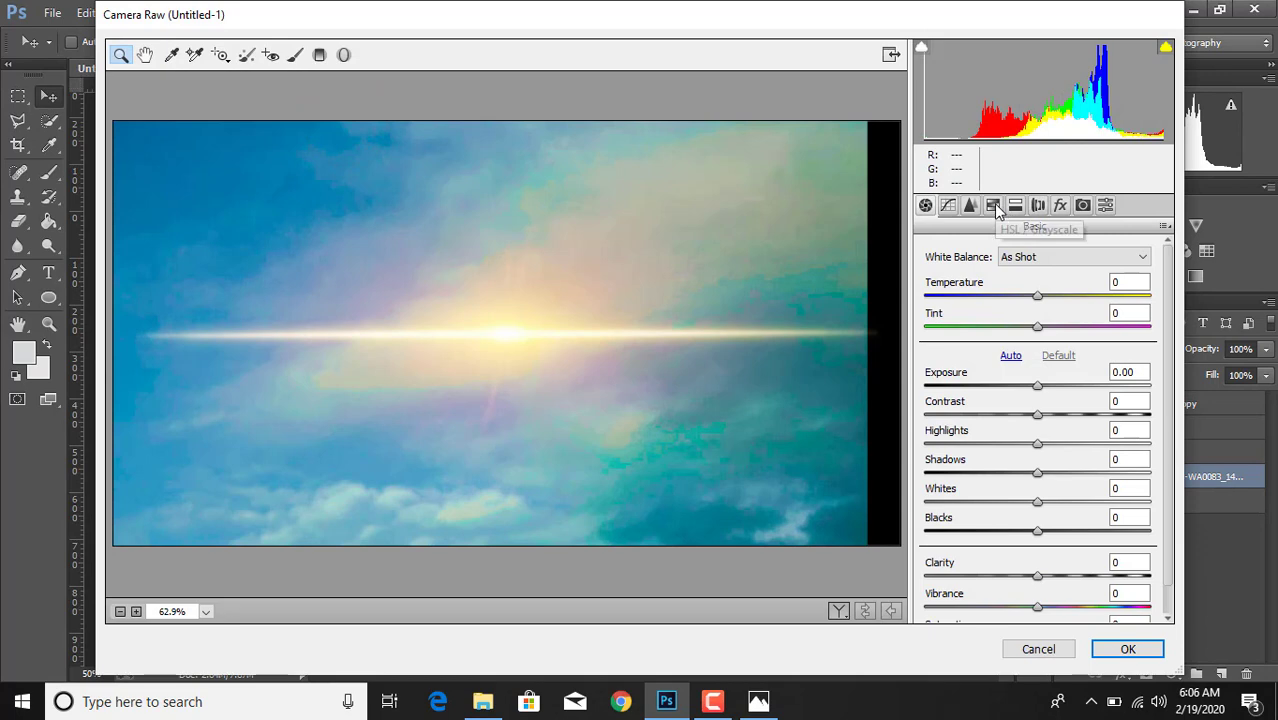
# - Set the merged background's Luminance to Oranges +12 and Yellows -9, and its Saturation to Yellows +83, Aquas -39 and Blues -28
pyautogui.click(993, 206)
pyautogui.moveTo(1043, 370); pyautogui.dragTo(1034, 401)
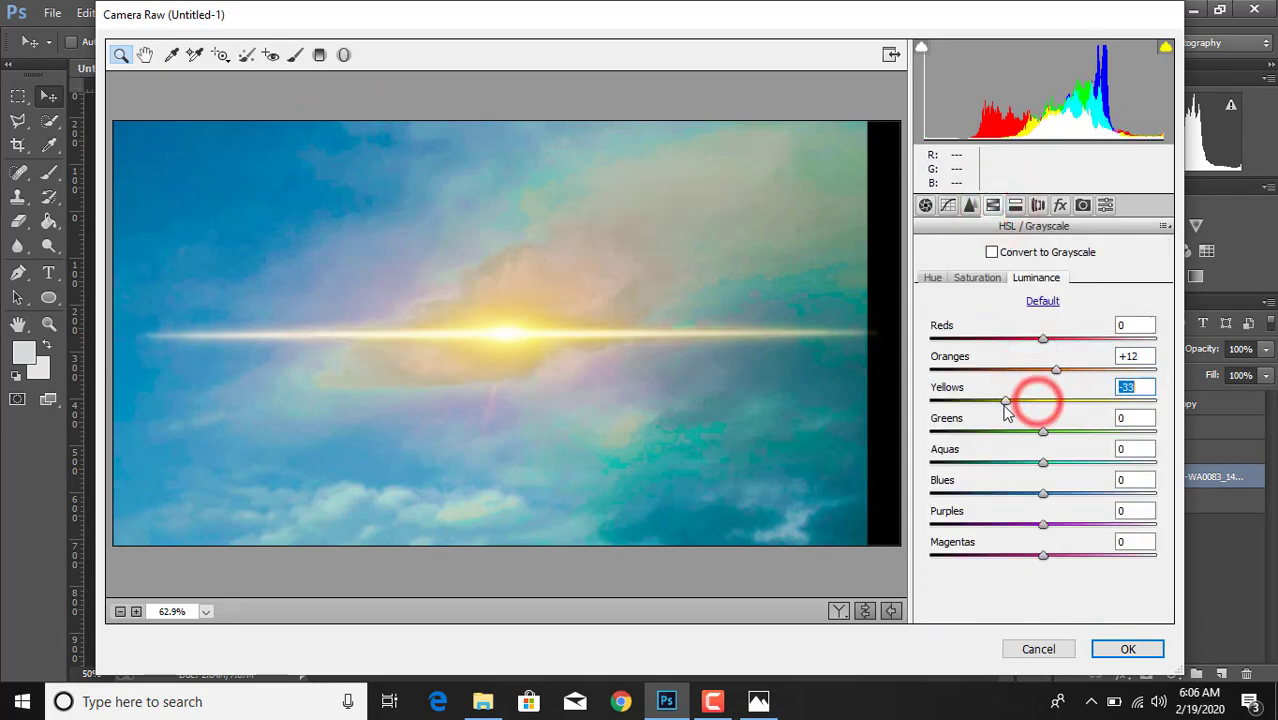
pyautogui.click(978, 276)
pyautogui.moveTo(1043, 401); pyautogui.dragTo(1135, 413)
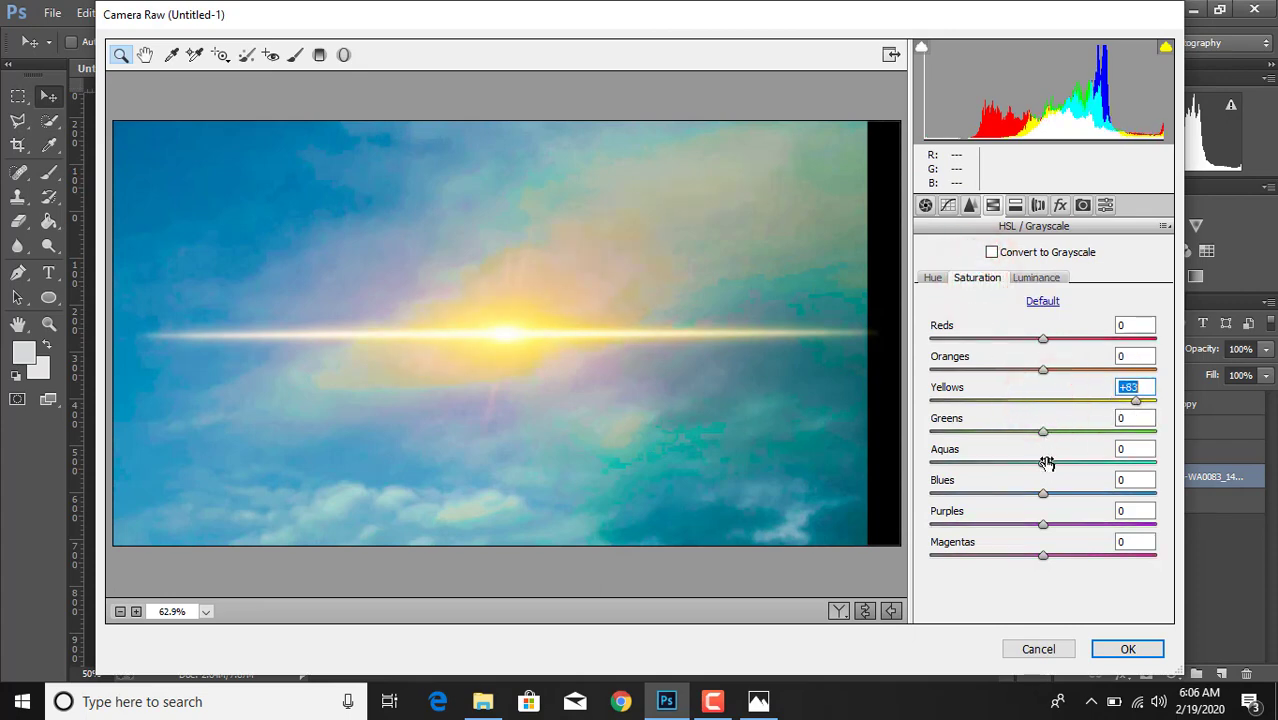
pyautogui.moveTo(1043, 462); pyautogui.dragTo(1015, 499)
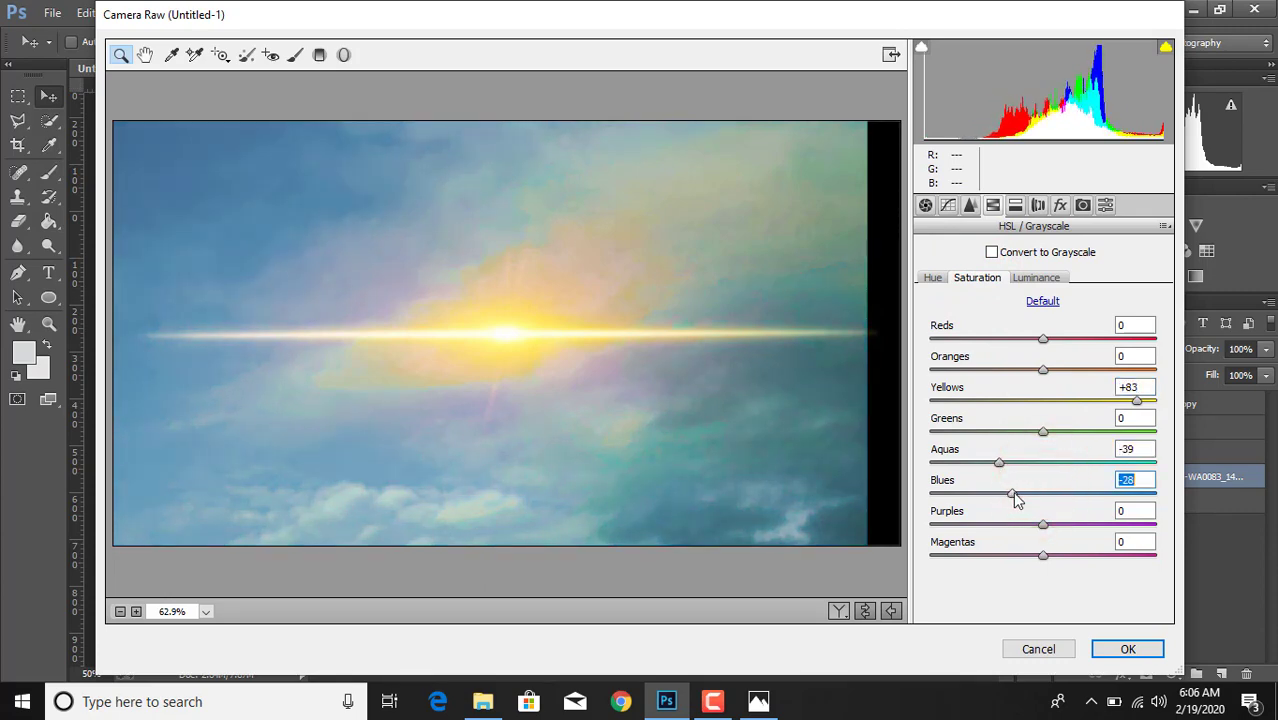
# - Set the merged background's Hue to Oranges -42 and Yellows -8, raise the Aquas hue, and apply the Camera Raw filter
pyautogui.click(932, 278)
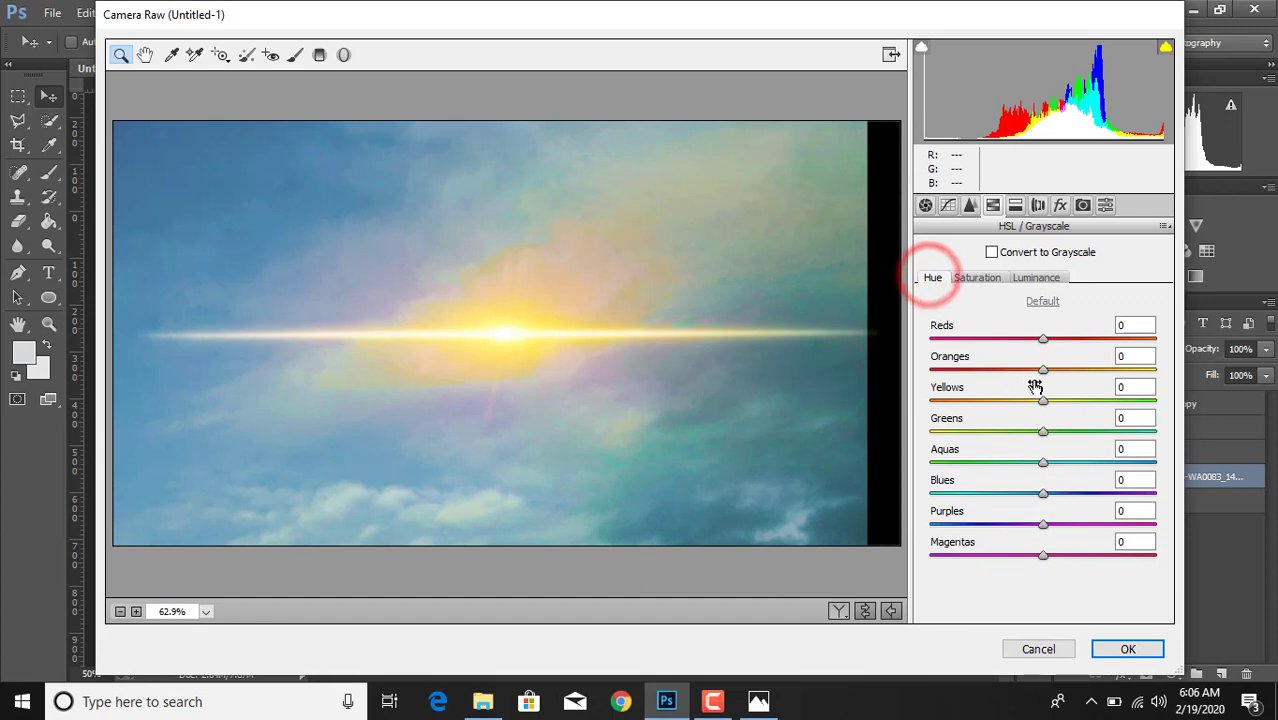
pyautogui.moveTo(1043, 370); pyautogui.dragTo(1035, 418)
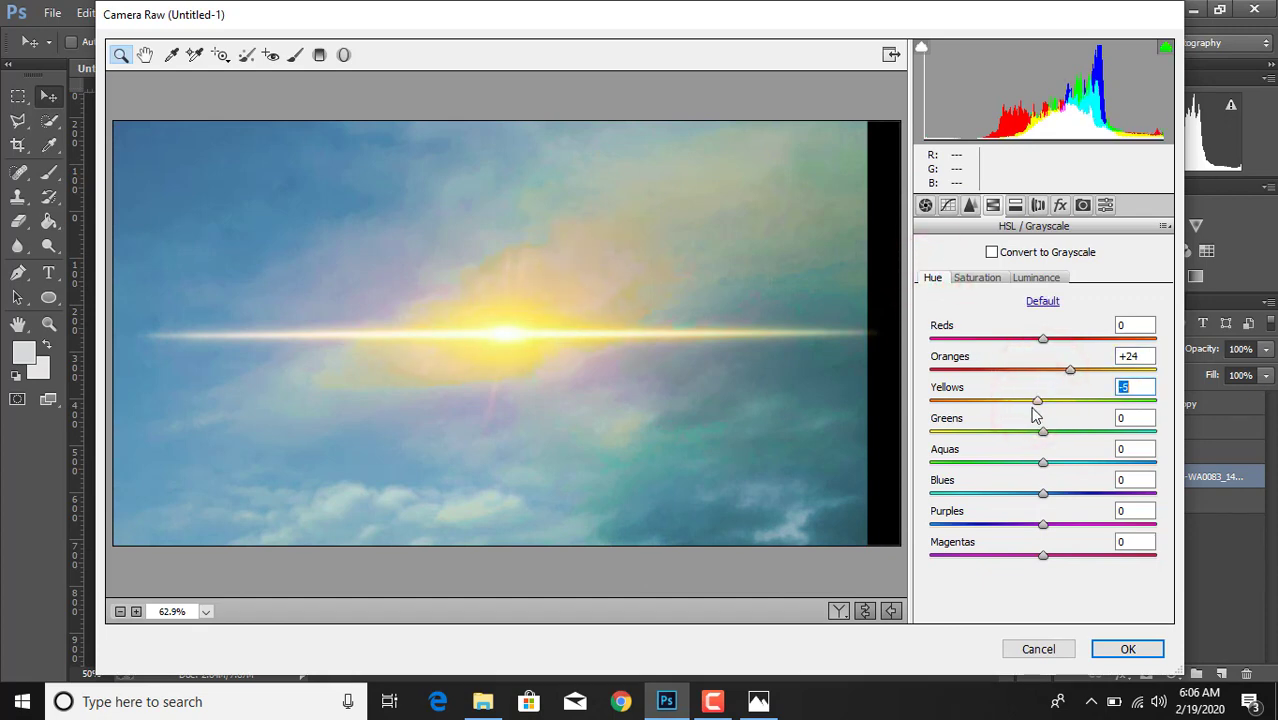
pyautogui.moveTo(1068, 370); pyautogui.dragTo(996, 370)
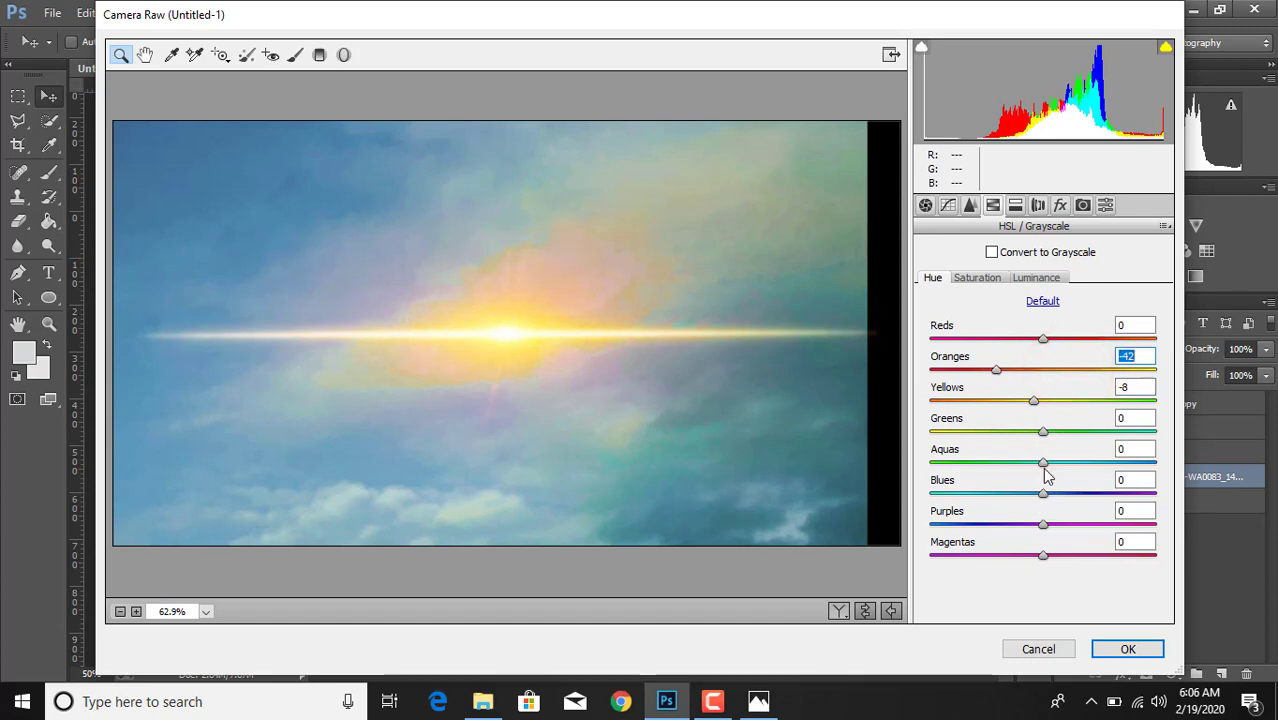
pyautogui.moveTo(1044, 462); pyautogui.dragTo(1097, 474)
pyautogui.click(1125, 648)
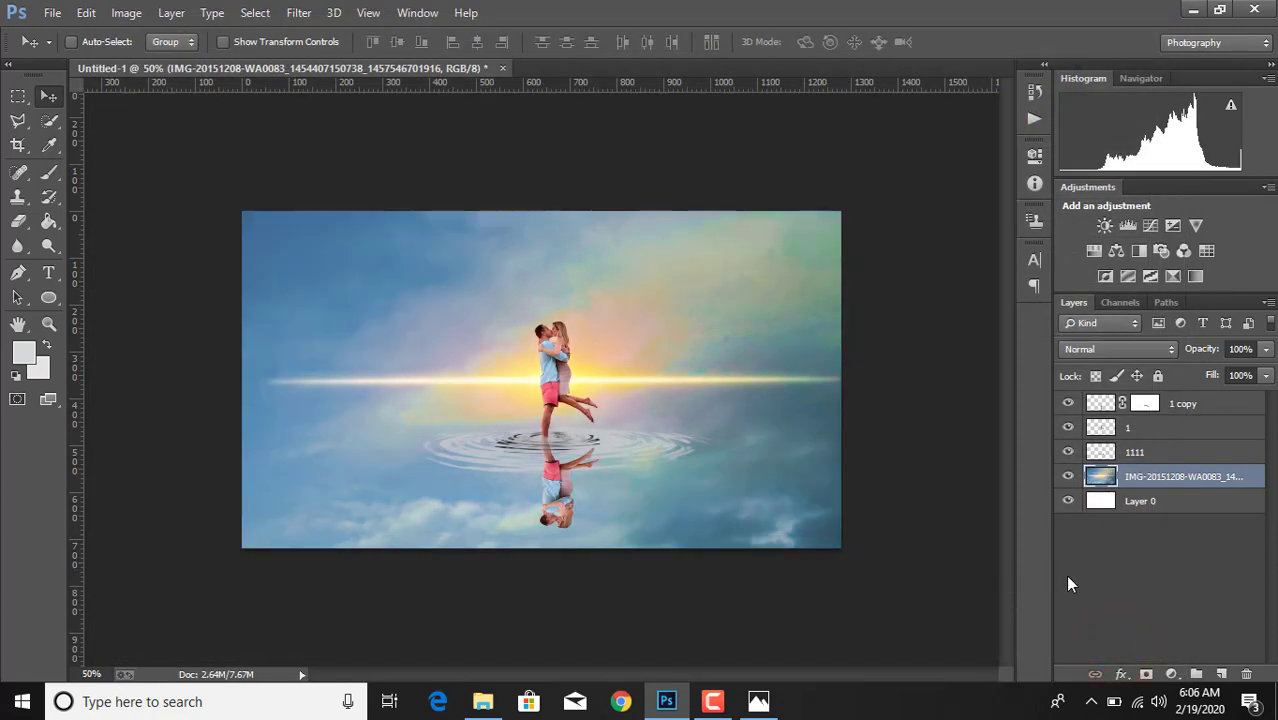
pyautogui.click(1169, 675)
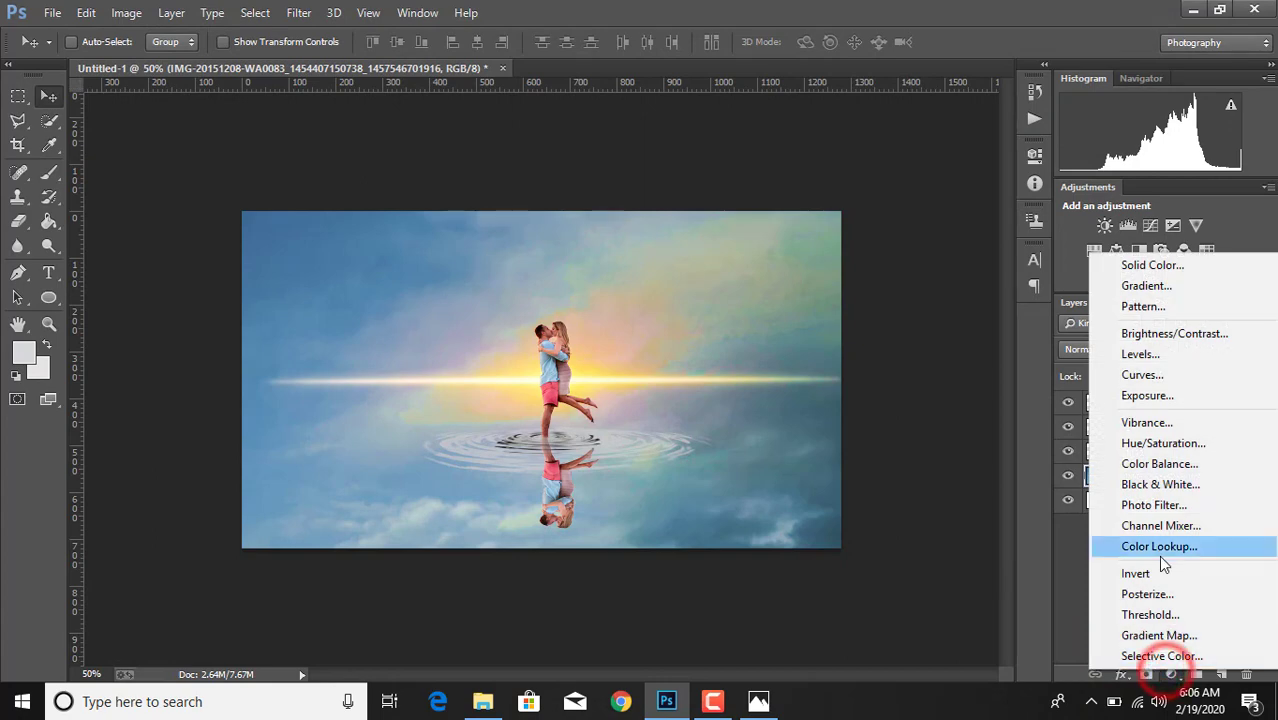
pyautogui.click(1155, 506)
pyautogui.click(970, 143)
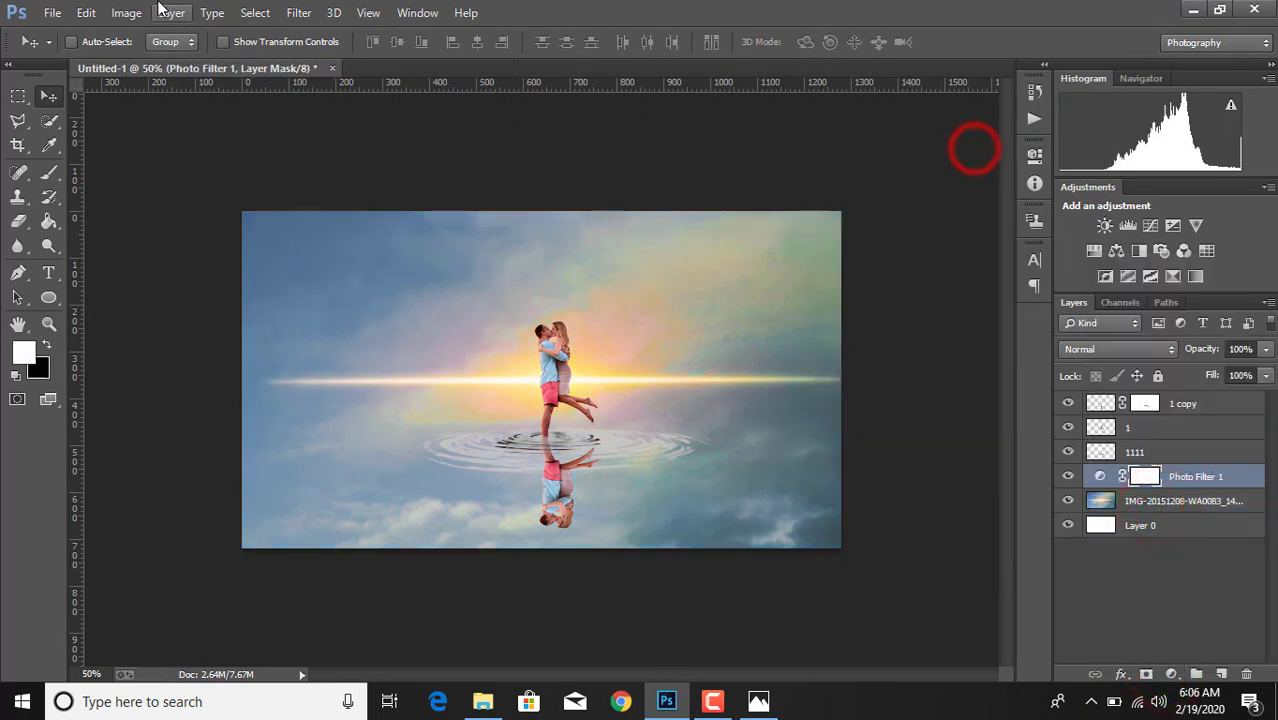
pyautogui.click(128, 12)
pyautogui.click(130, 45)
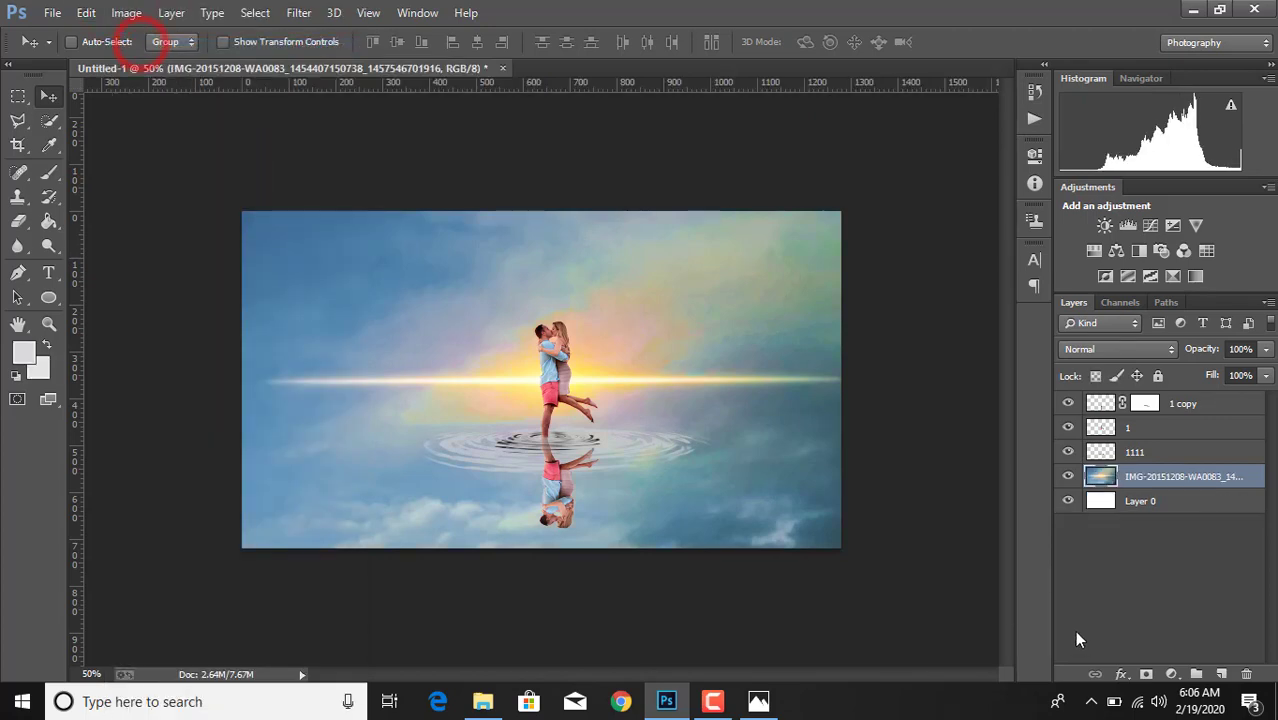
# - Add a Color Balance adjustment above the sky with Midtones Cyan–Red at +25 and Yellow–Blue shifted slightly towards blue
pyautogui.click(1171, 675)
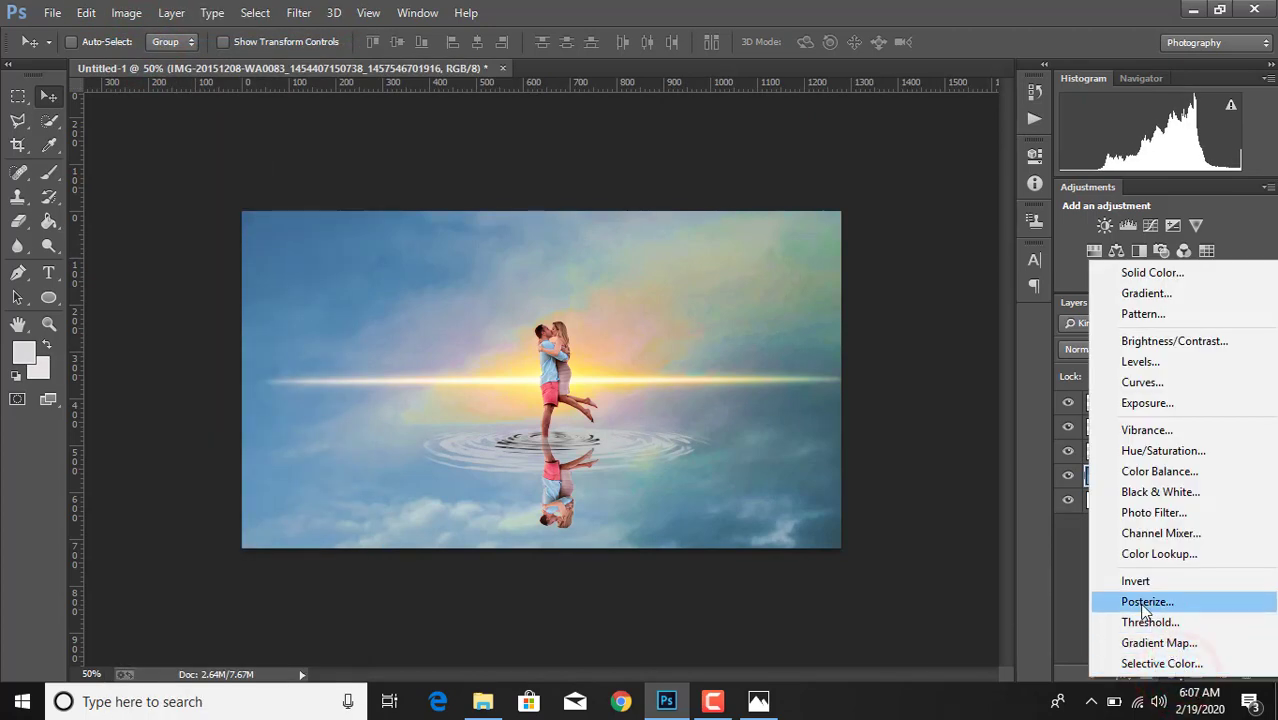
pyautogui.click(1140, 471)
pyautogui.moveTo(879, 245); pyautogui.dragTo(894, 245)
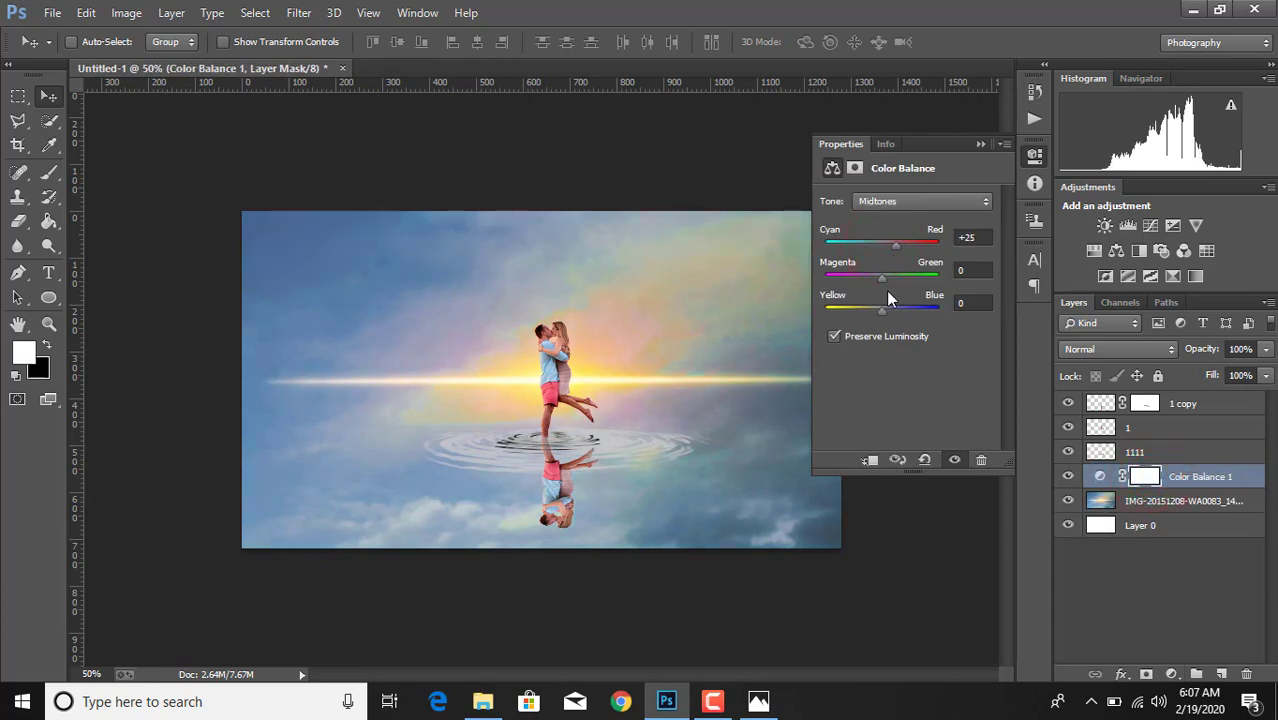
pyautogui.moveTo(879, 309)
pyautogui.mouseDown()
pyautogui.moveTo(890, 311)
pyautogui.moveTo(866, 311)
pyautogui.mouseUp()
pyautogui.moveTo(866, 311); pyautogui.dragTo(888, 311)
pyautogui.click(979, 145)
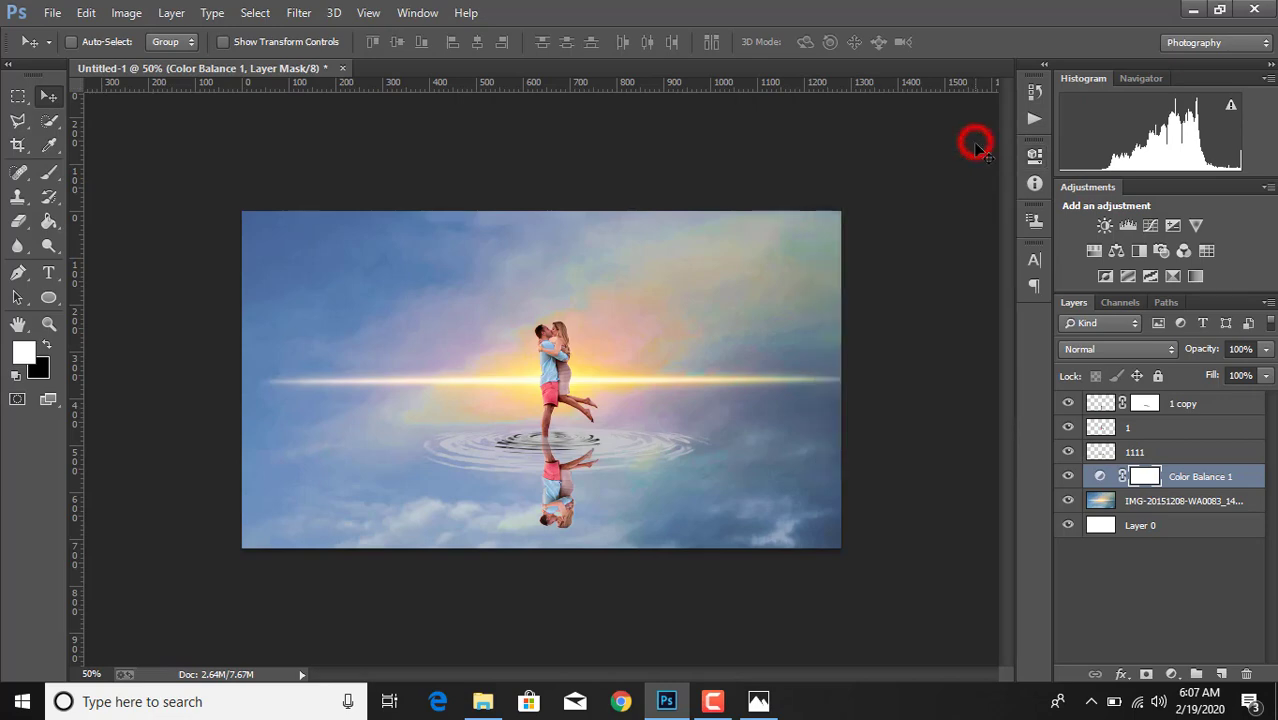
# - Merge all visible layers into Layer 0
pyautogui.click(1160, 530)
pyautogui.rightClick(1160, 530)
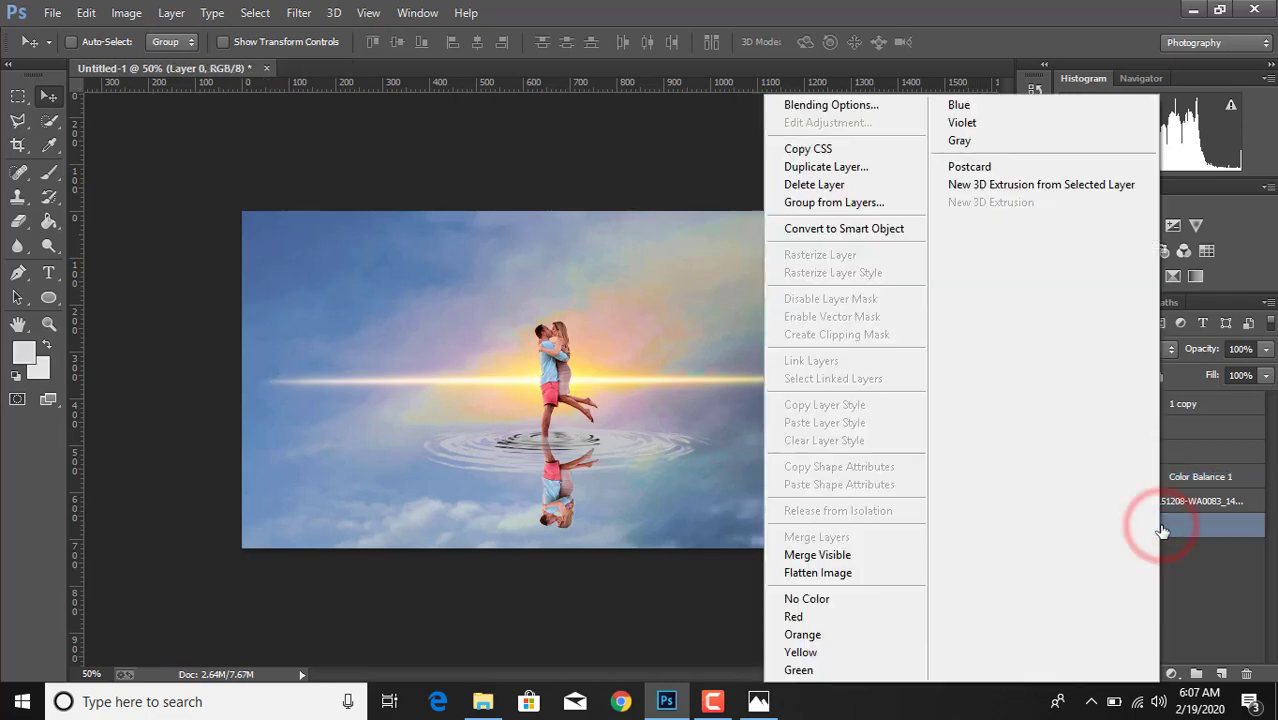
pyautogui.click(815, 554)
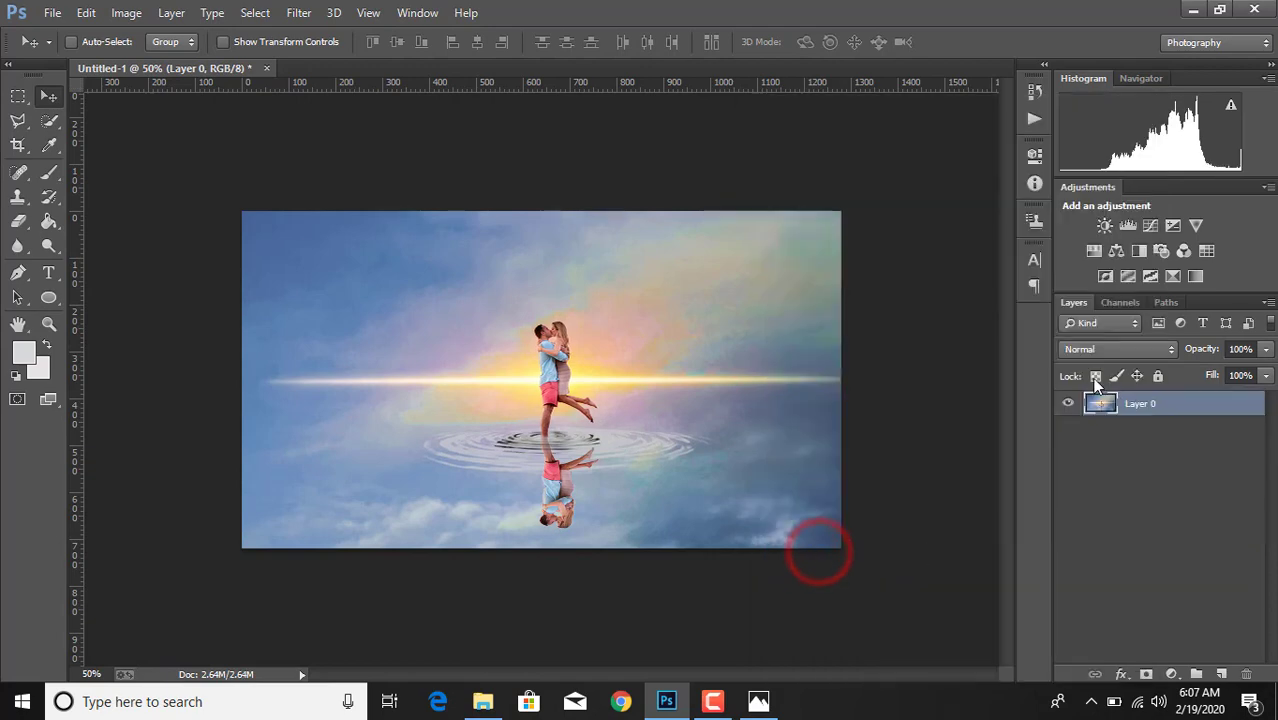
# - In Camera Raw on the merged image, set Contrast +26, Highlights +27, Shadows -23, Whites +36, Blacks -20, Clarity +43 and Vibrance -18
pyautogui.click(300, 12)
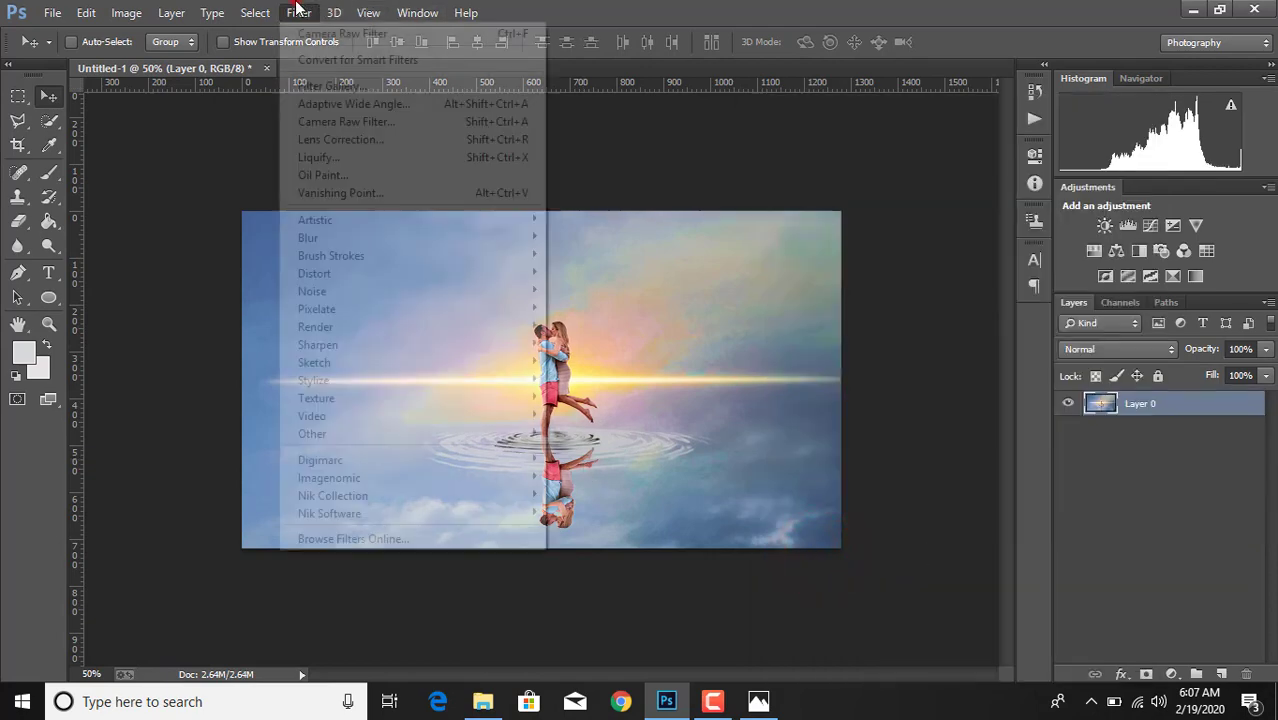
pyautogui.click(345, 122)
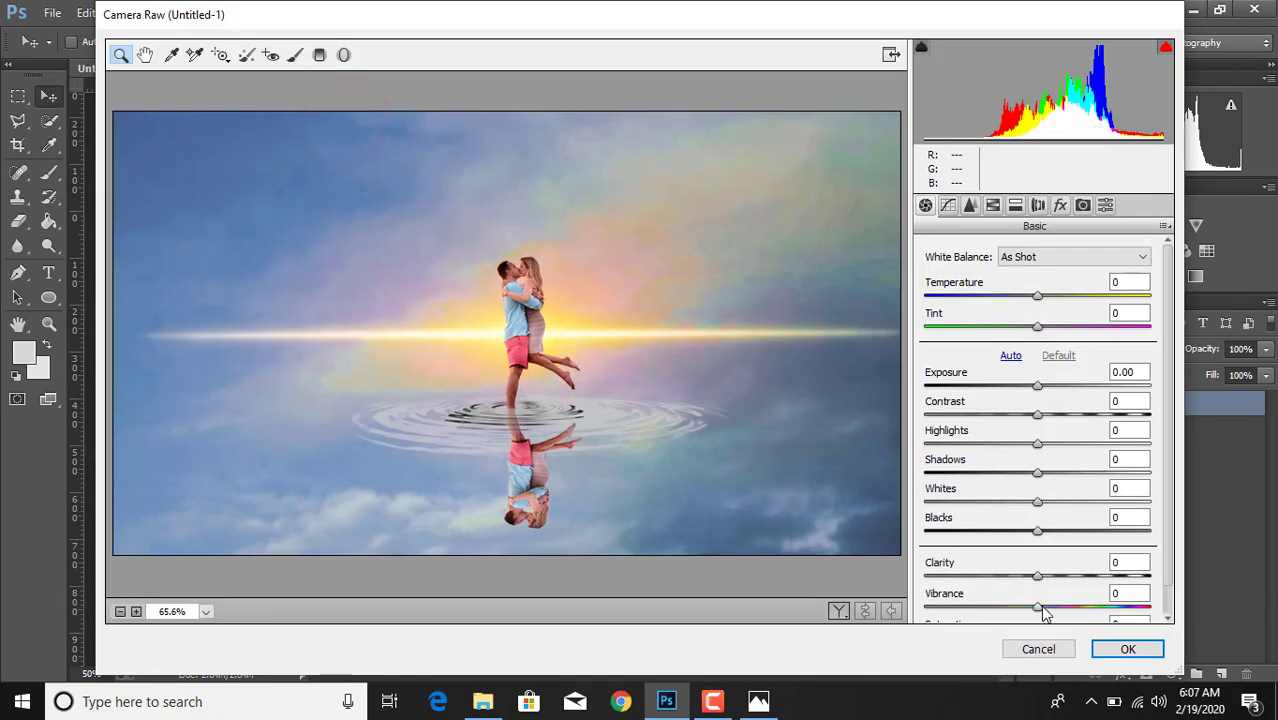
pyautogui.moveTo(1040, 608); pyautogui.dragTo(1087, 580)
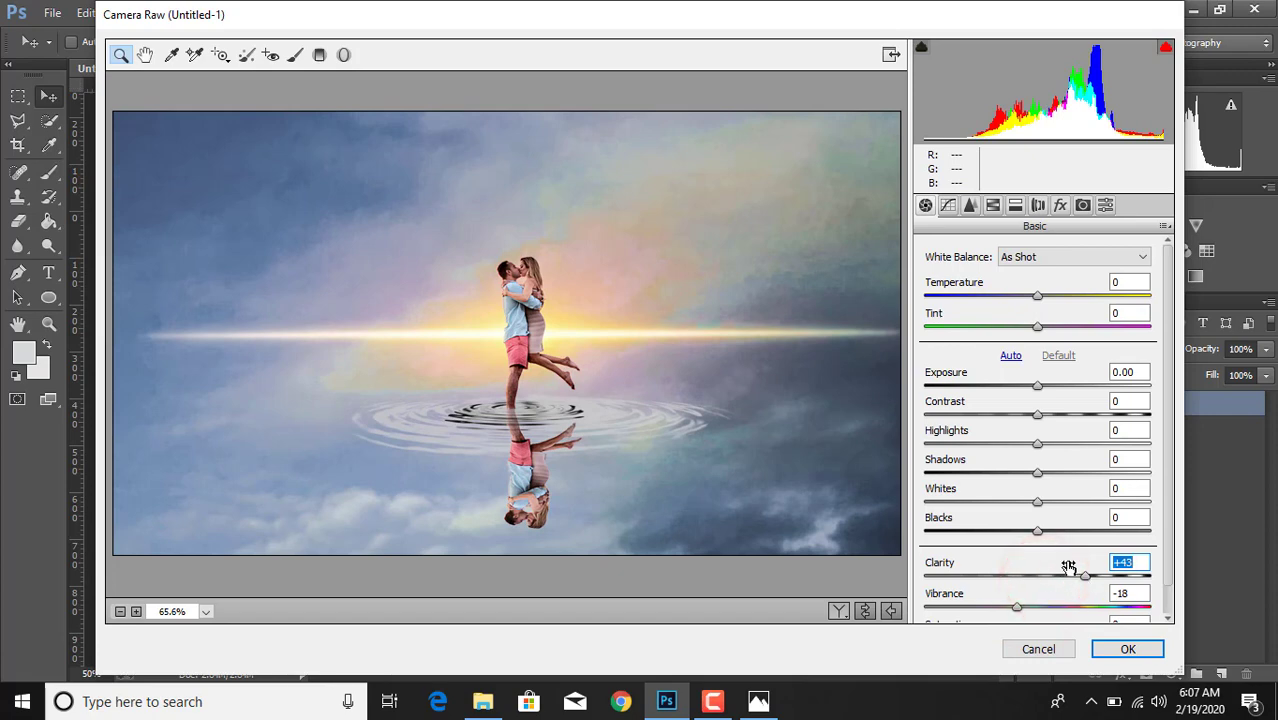
pyautogui.moveTo(1037, 537); pyautogui.dragTo(1012, 484)
pyautogui.moveTo(1043, 441); pyautogui.dragTo(1070, 450)
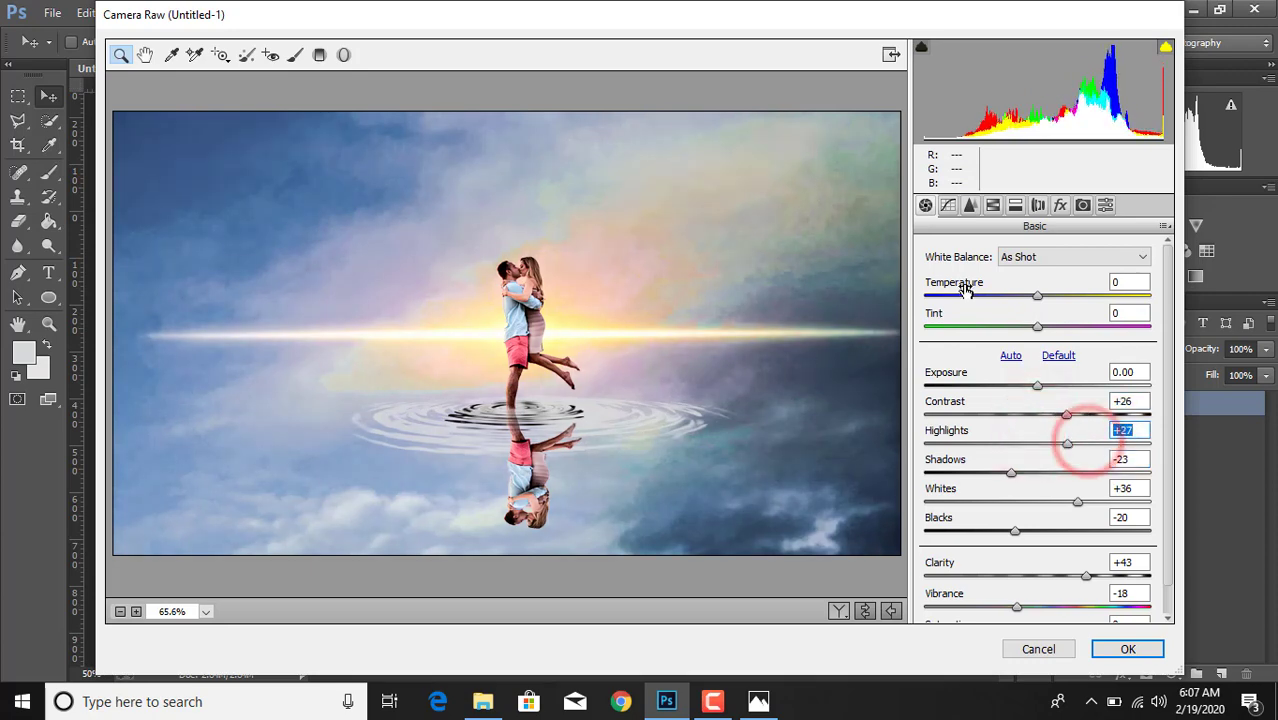
# - Set Luminance noise reduction to 82 and the Hue to Oranges +22, Aquas -18 and Blues -20
pyautogui.click(970, 205)
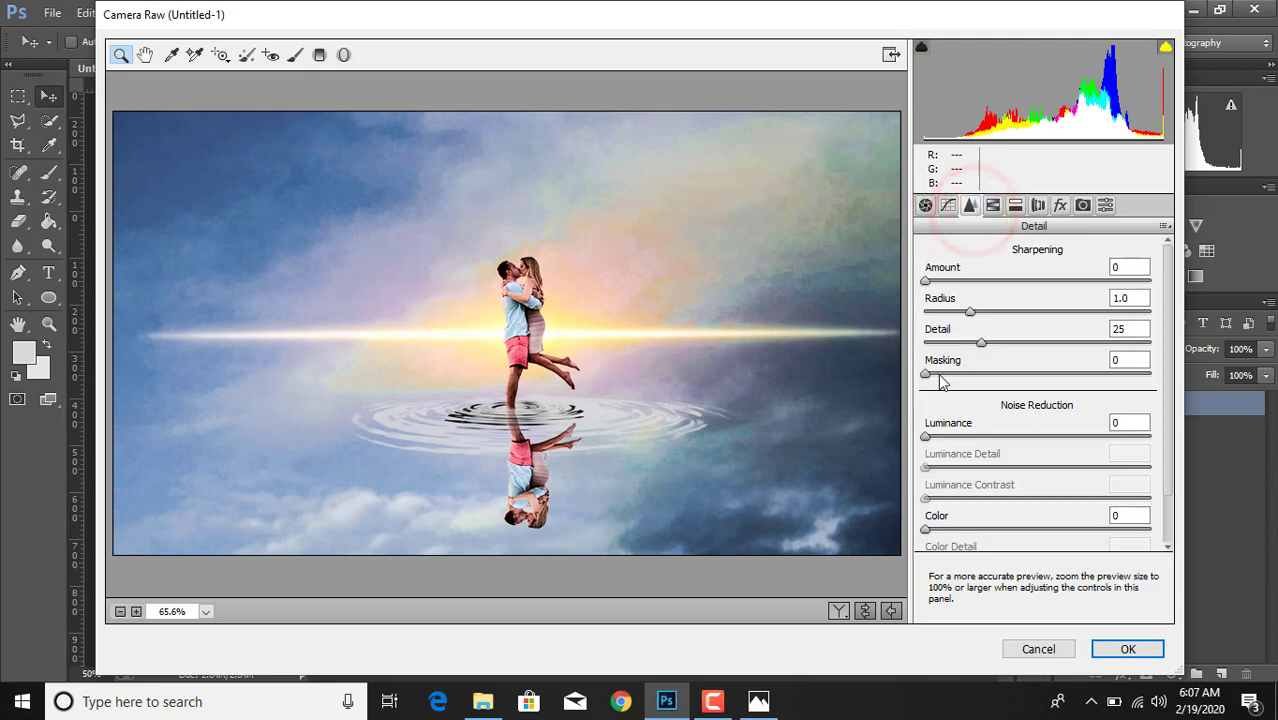
pyautogui.moveTo(926, 437); pyautogui.dragTo(1114, 450)
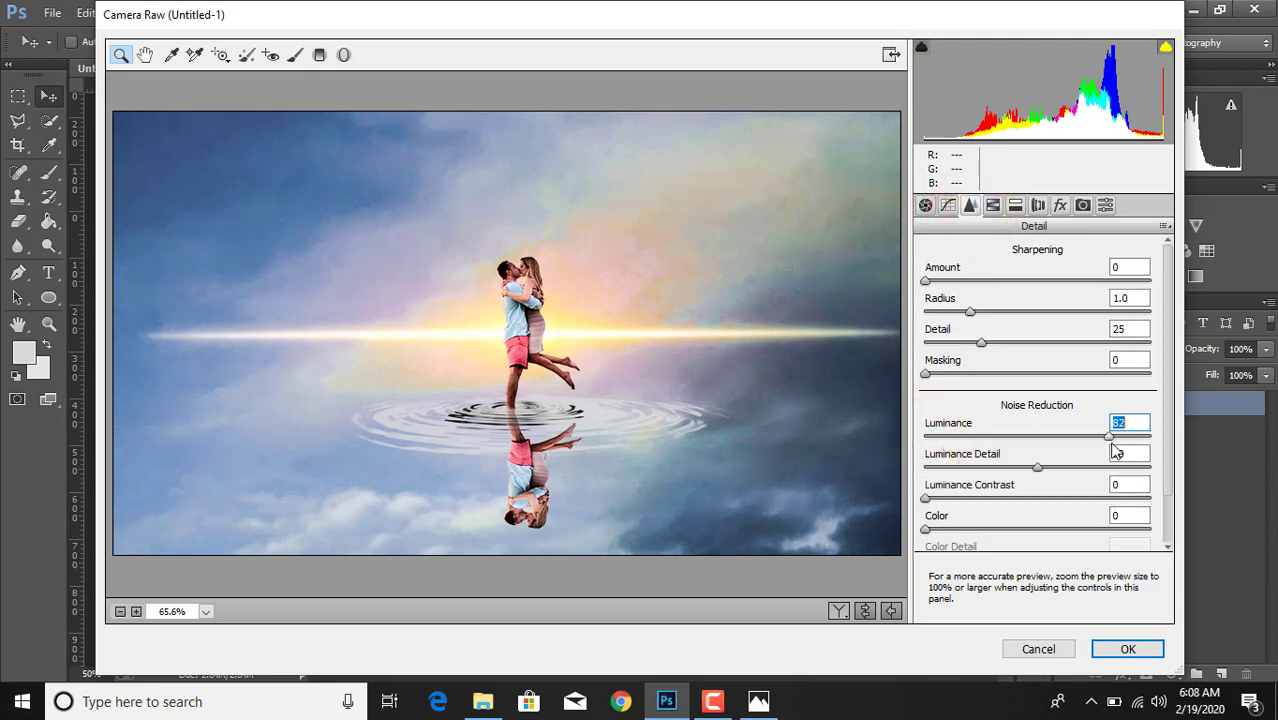
pyautogui.click(993, 206)
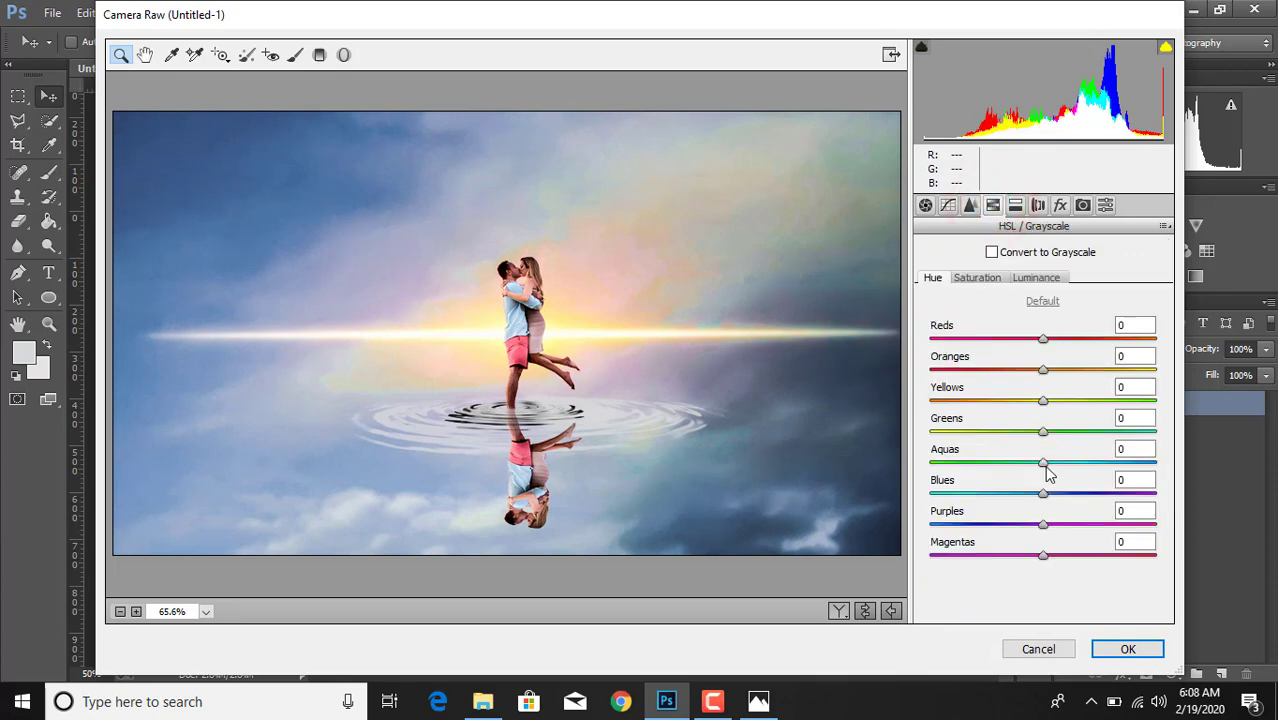
pyautogui.moveTo(1044, 463); pyautogui.dragTo(1012, 497)
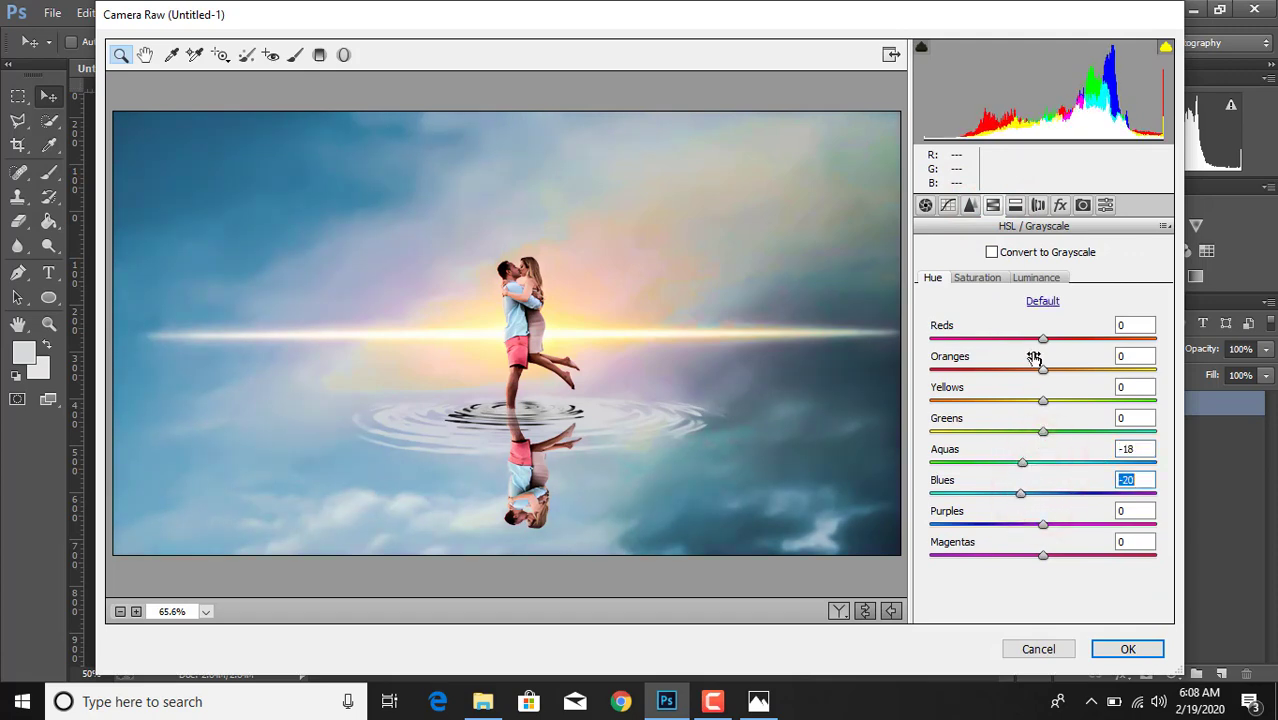
pyautogui.moveTo(1043, 371); pyautogui.dragTo(1069, 374)
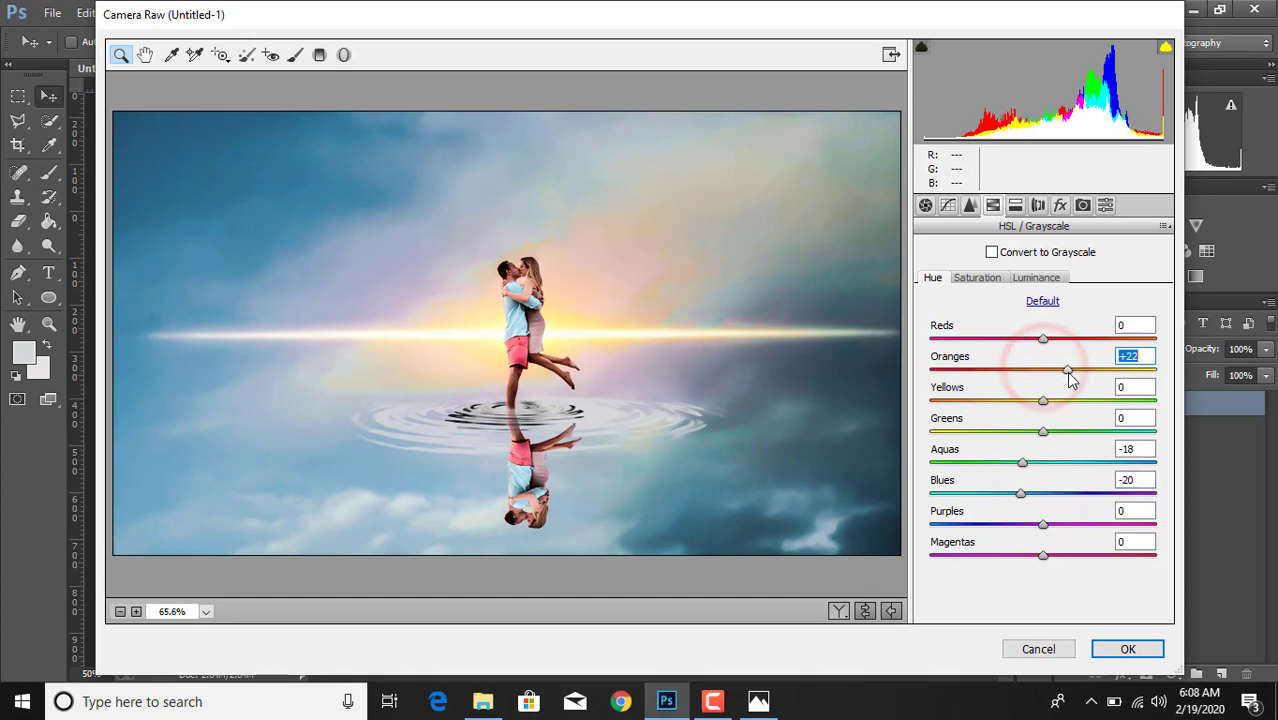
# - Set the merged image's Saturation to Oranges +38, Yellows +57 and Blues +37
pyautogui.click(989, 278)
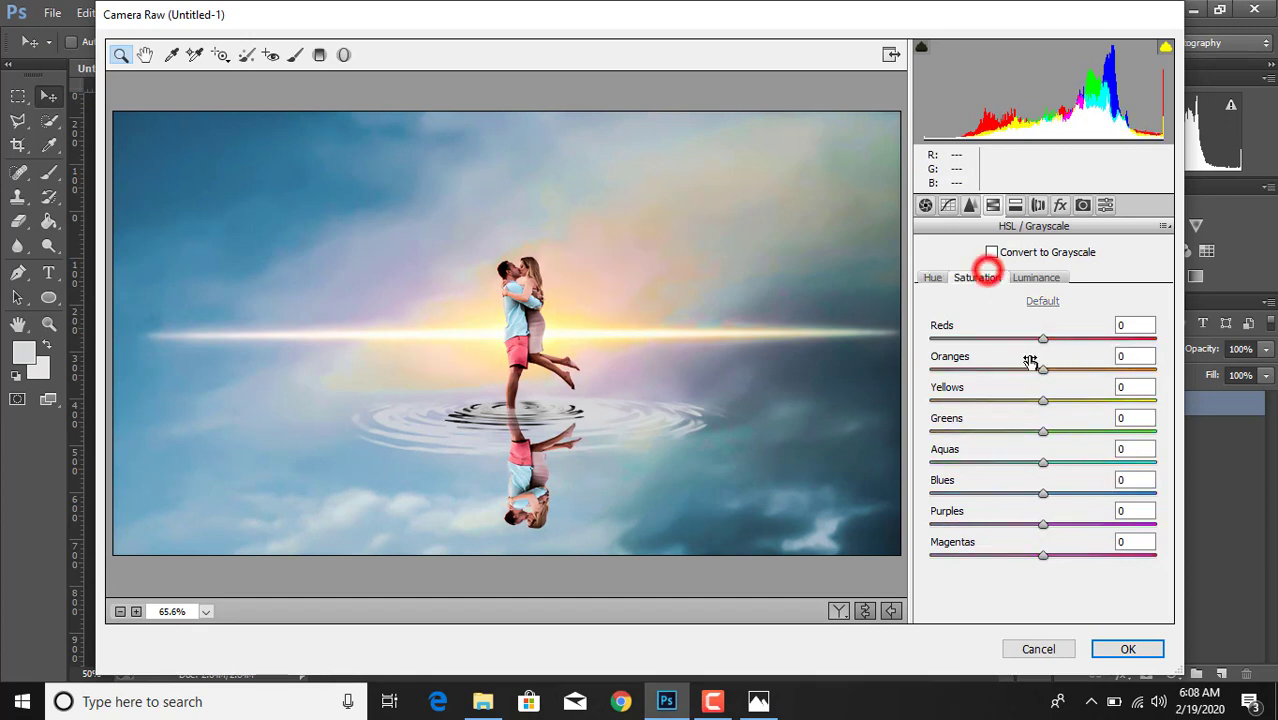
pyautogui.moveTo(1043, 370); pyautogui.dragTo(1108, 404)
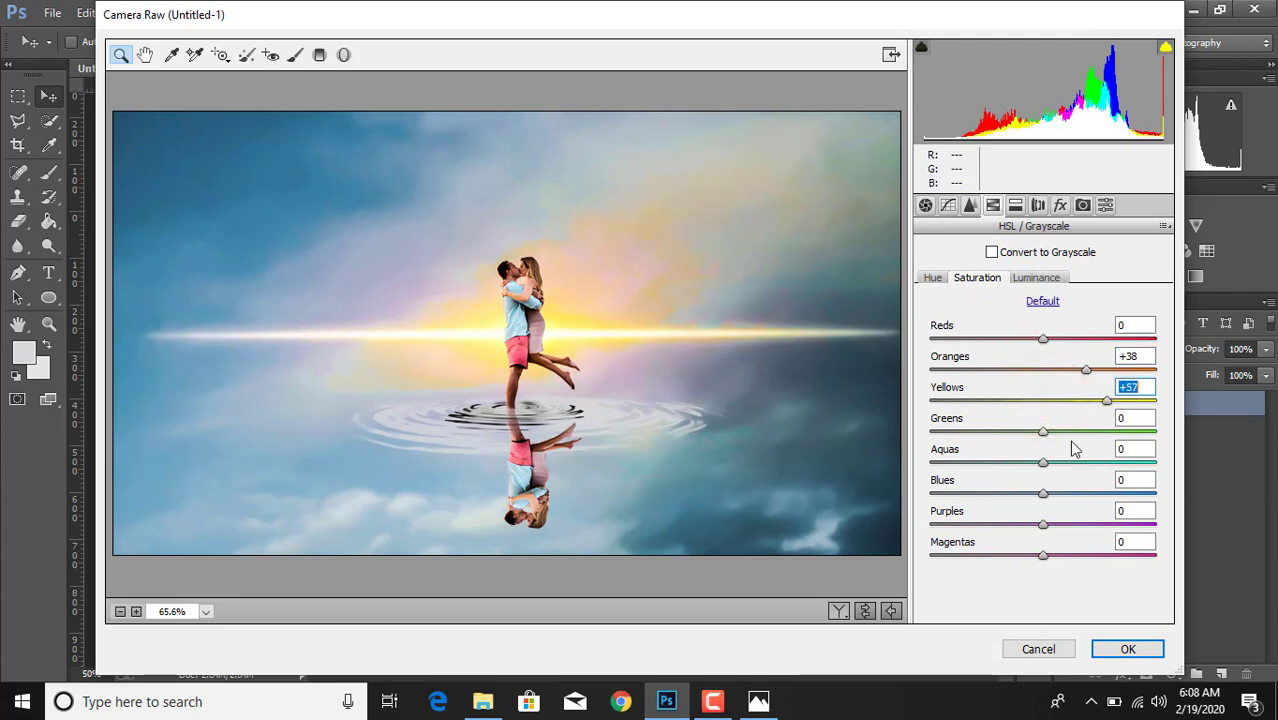
pyautogui.moveTo(1045, 495); pyautogui.dragTo(1090, 505)
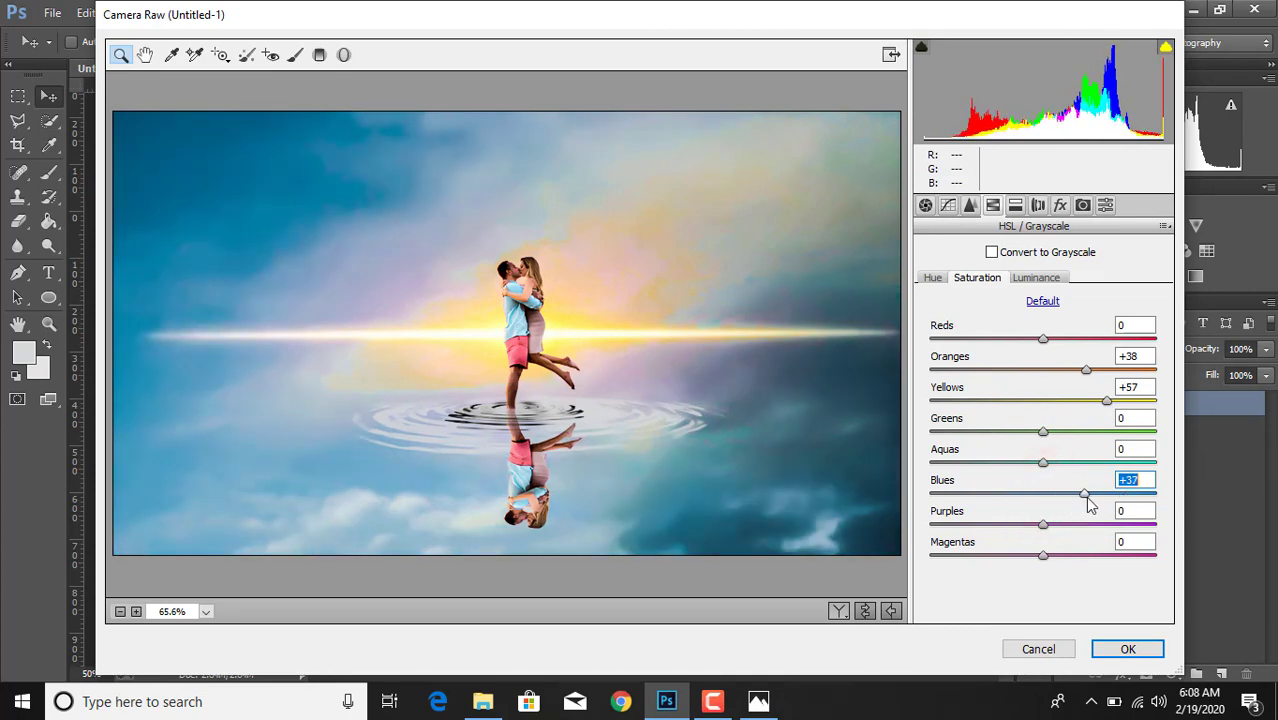
pyautogui.click(1087, 497)
# - Add a post-crop vignette with Amount -20, Midpoint 68 and Roundness +100, and apply the Camera Raw filter
pyautogui.click(1060, 205)
pyautogui.moveTo(1043, 441); pyautogui.dragTo(1130, 512)
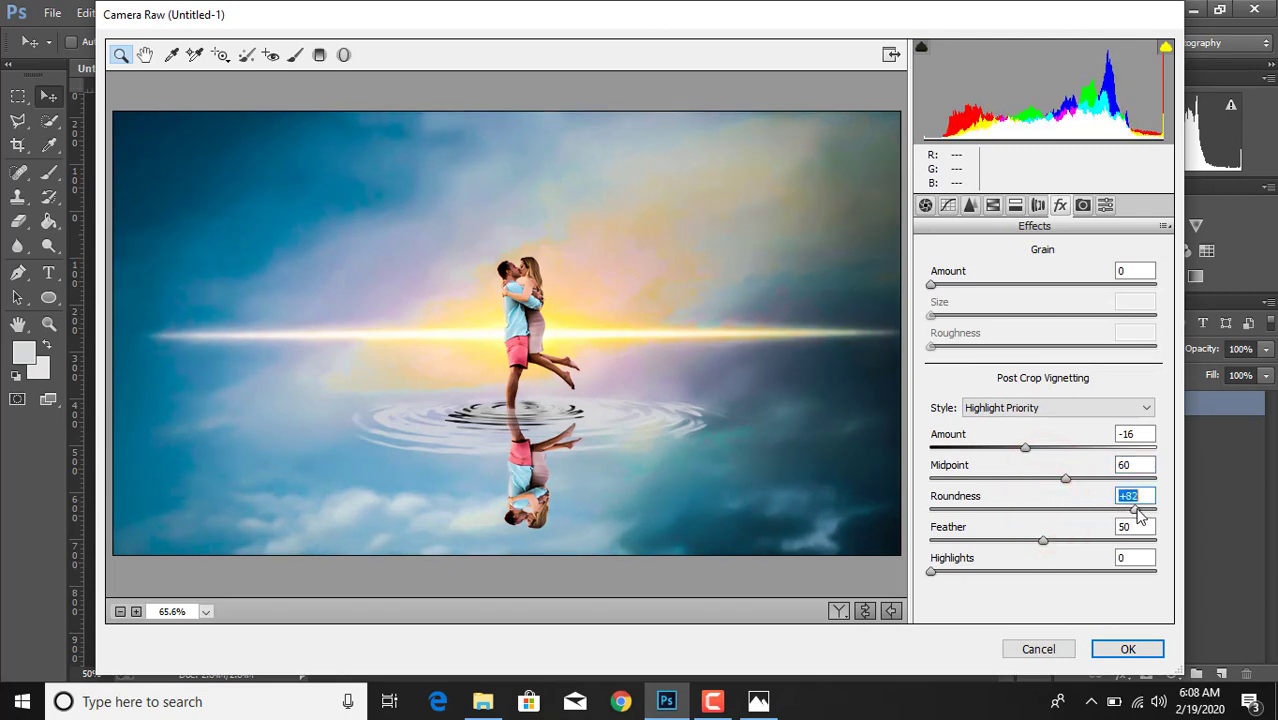
pyautogui.moveTo(1066, 478); pyautogui.dragTo(1160, 511)
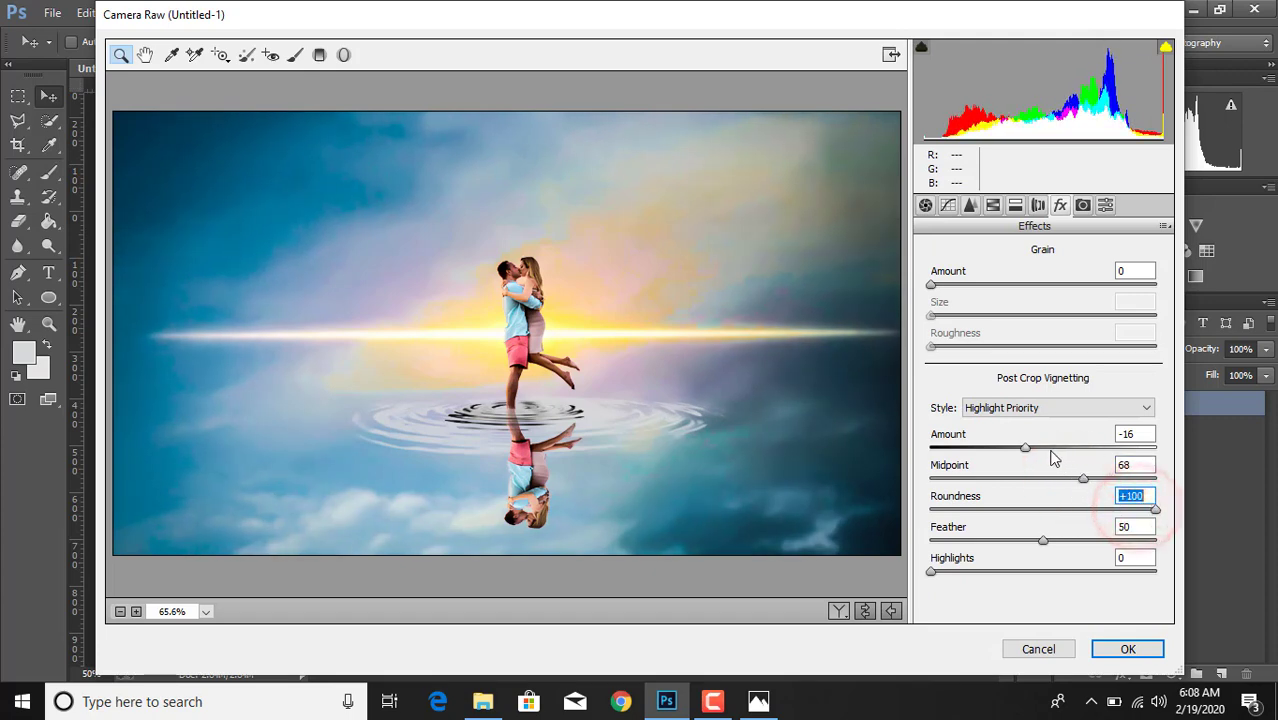
pyautogui.moveTo(1025, 447)
pyautogui.mouseDown()
pyautogui.moveTo(1043, 463)
pyautogui.moveTo(1022, 463)
pyautogui.mouseUp()
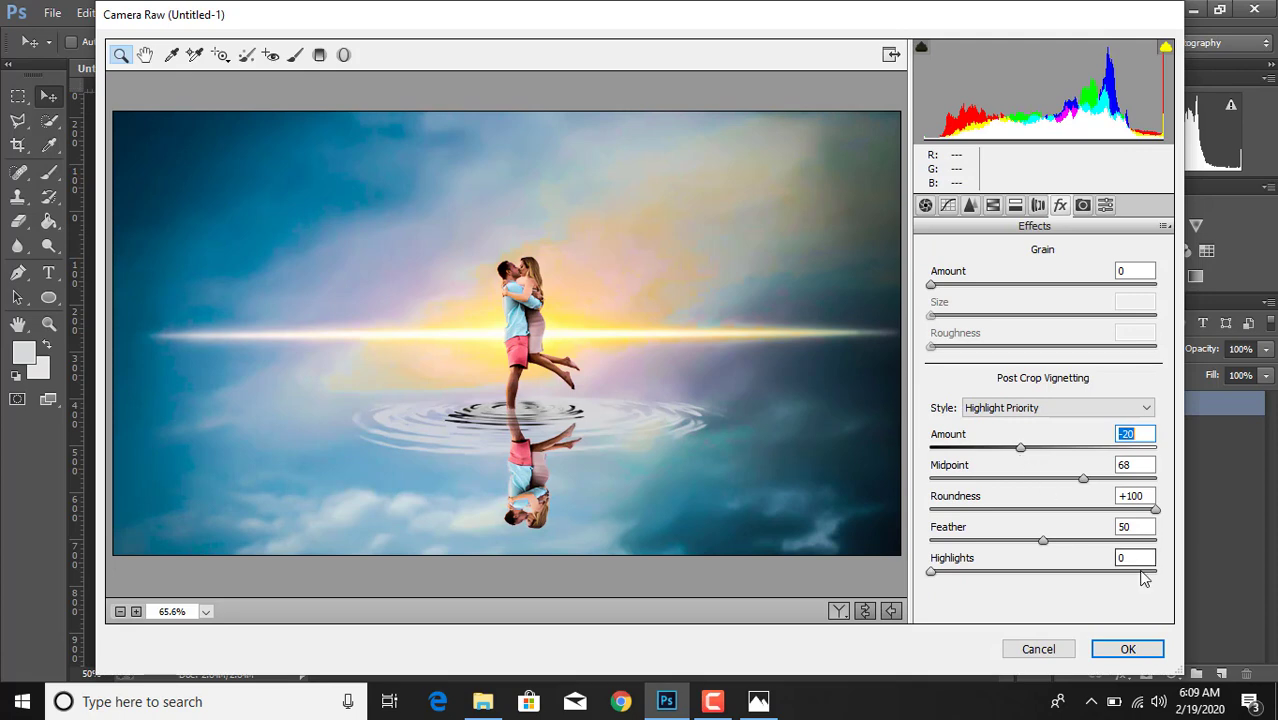
pyautogui.click(1118, 649)
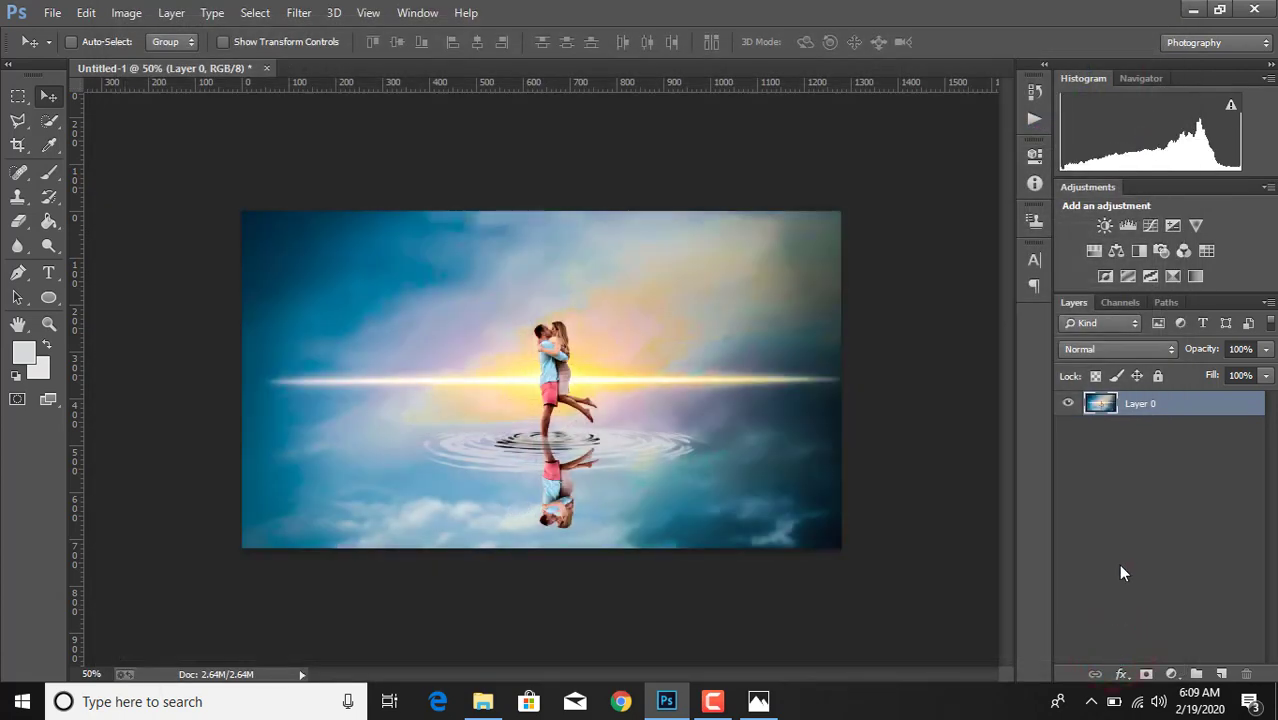
# - Flatten the image and choose JPEG as the format for saving it in the Stocks folder
pyautogui.rightClick(1155, 418)
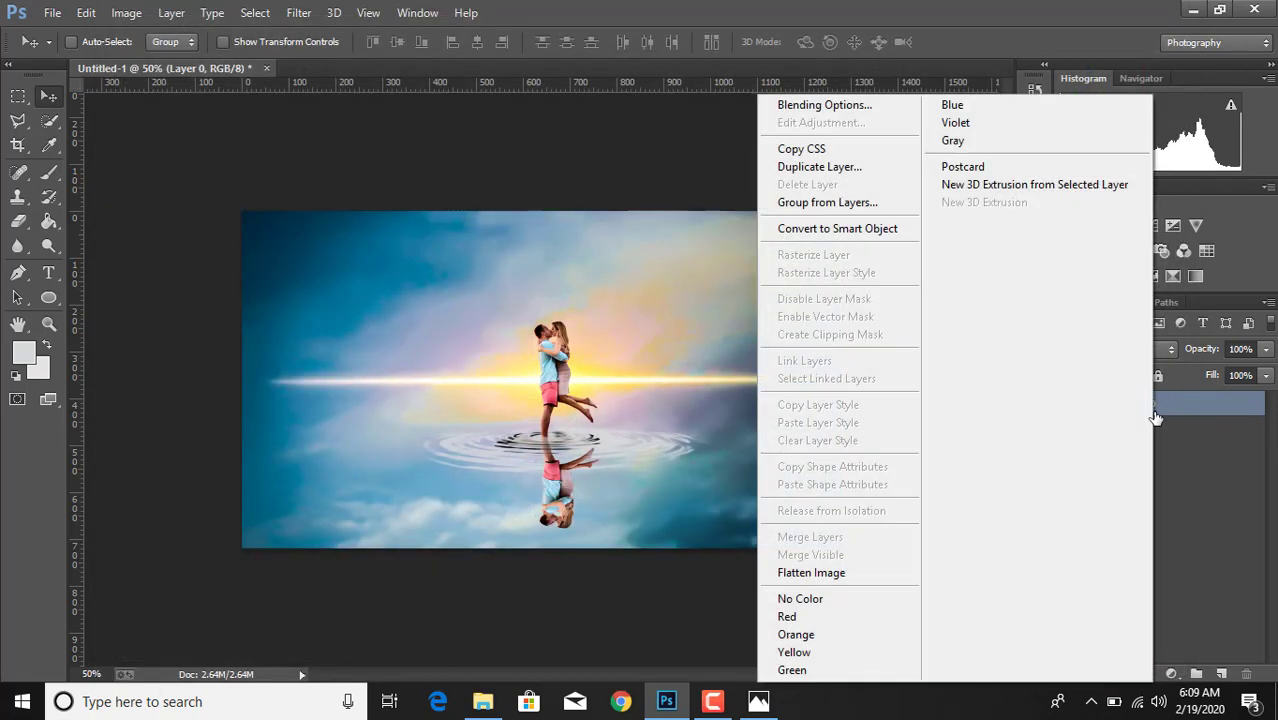
pyautogui.click(812, 573)
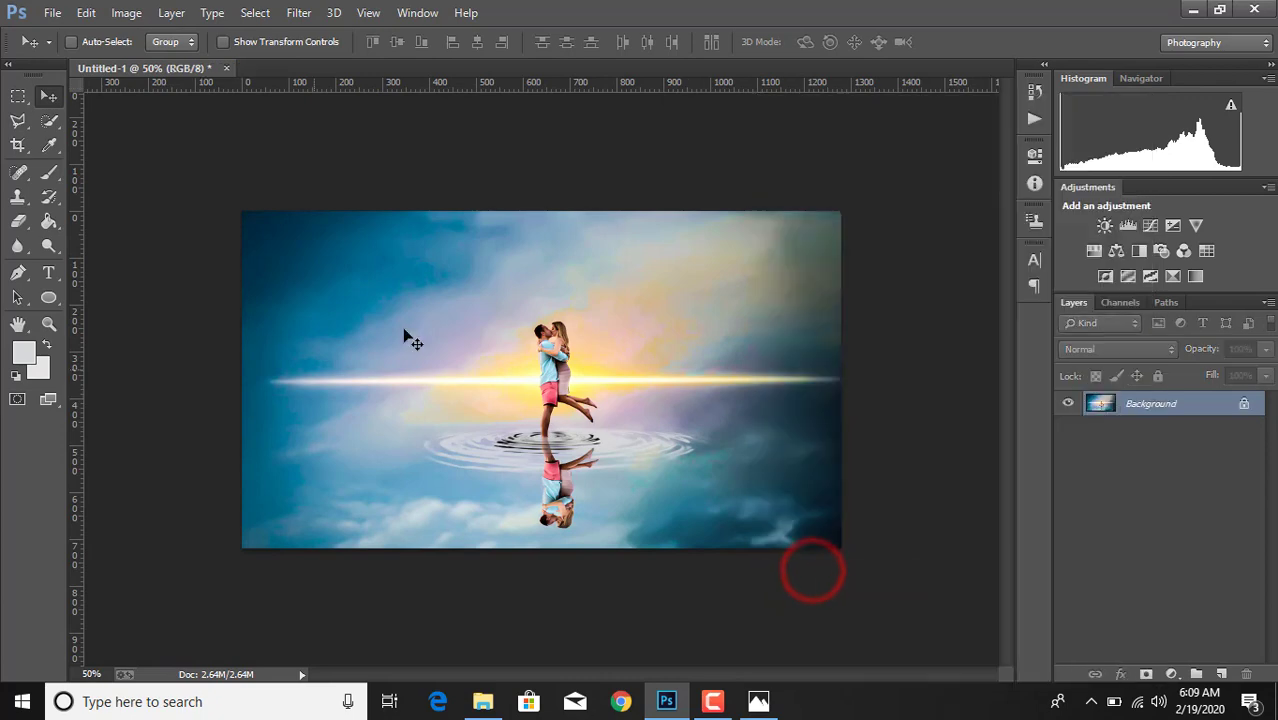
pyautogui.click(48, 14)
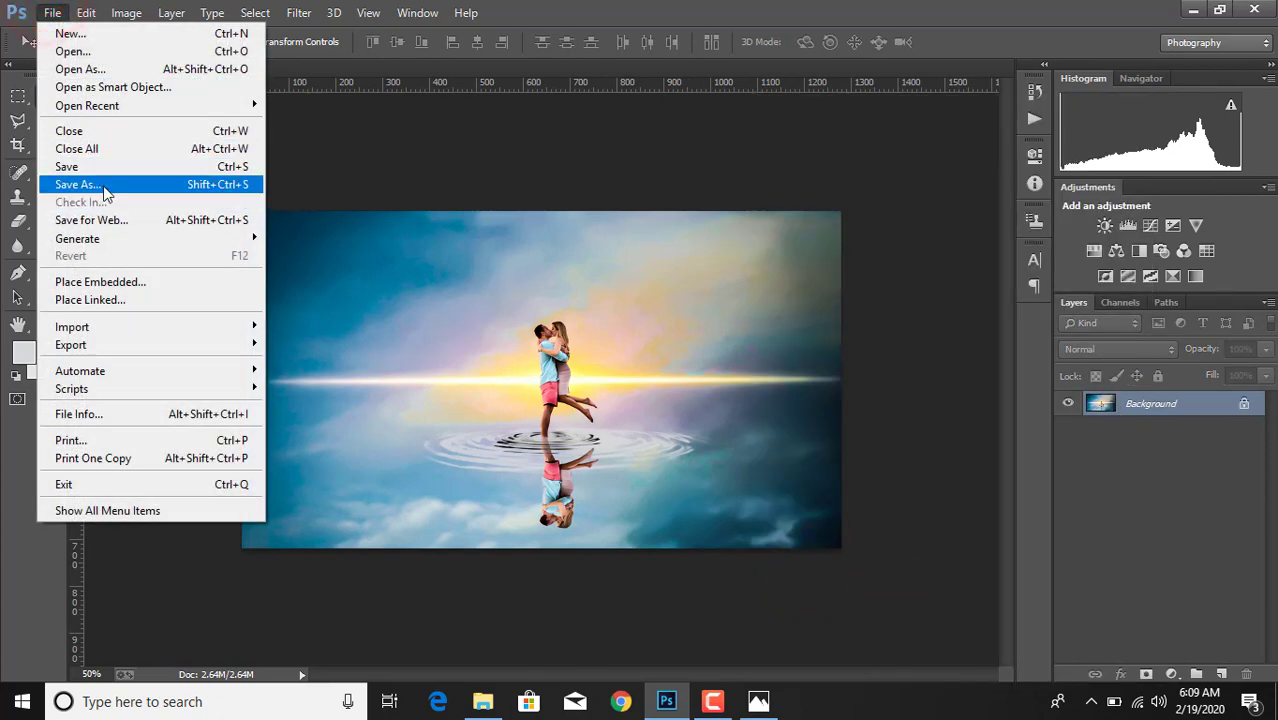
pyautogui.click(101, 186)
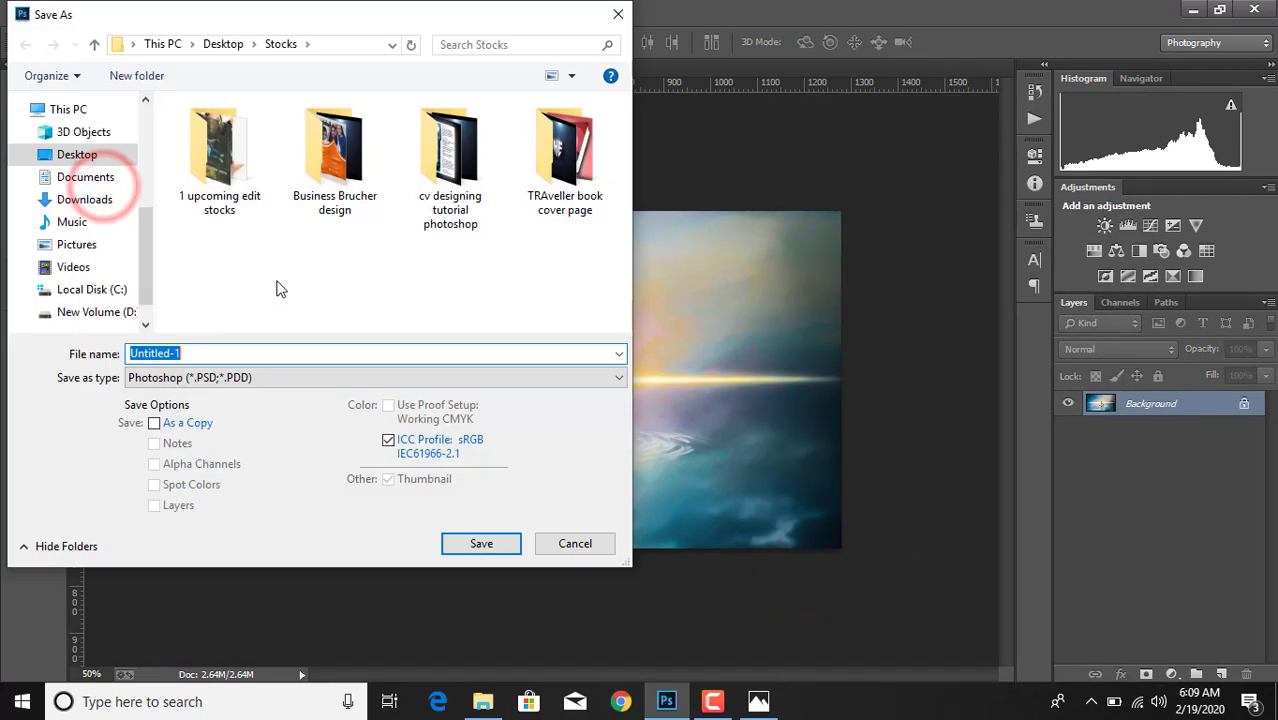
pyautogui.click(268, 377)
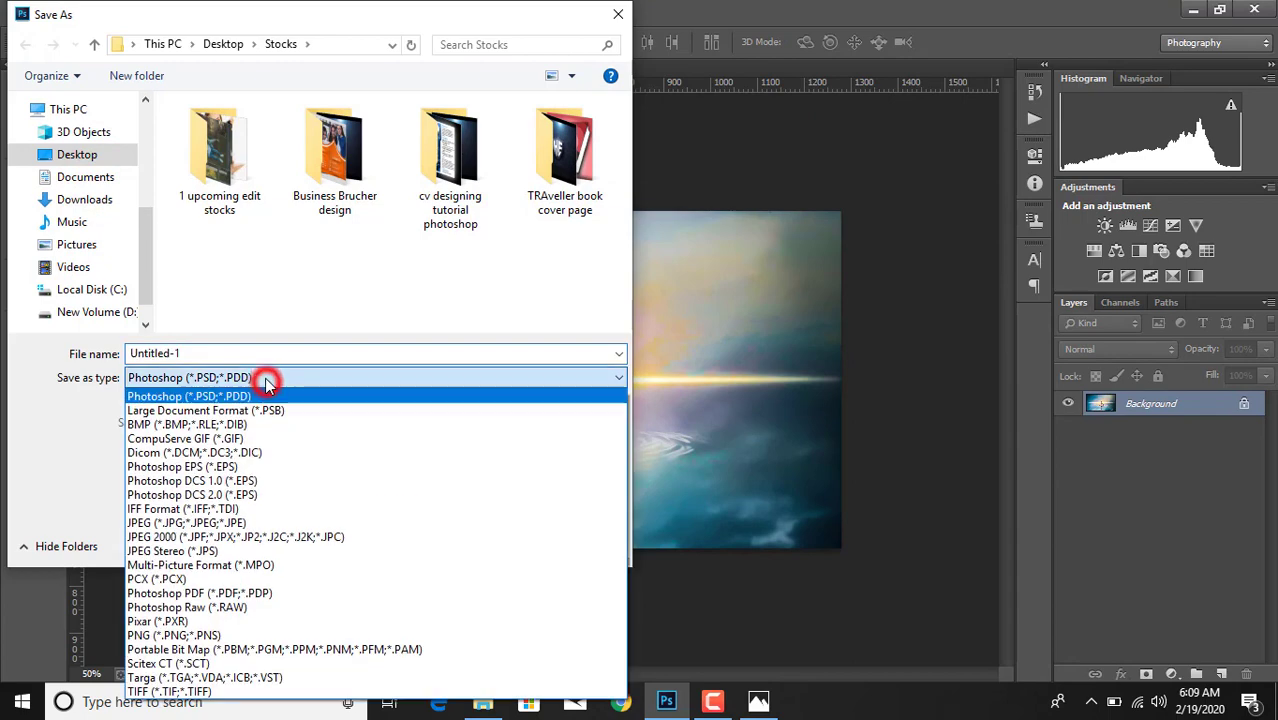
pyautogui.click(208, 522)
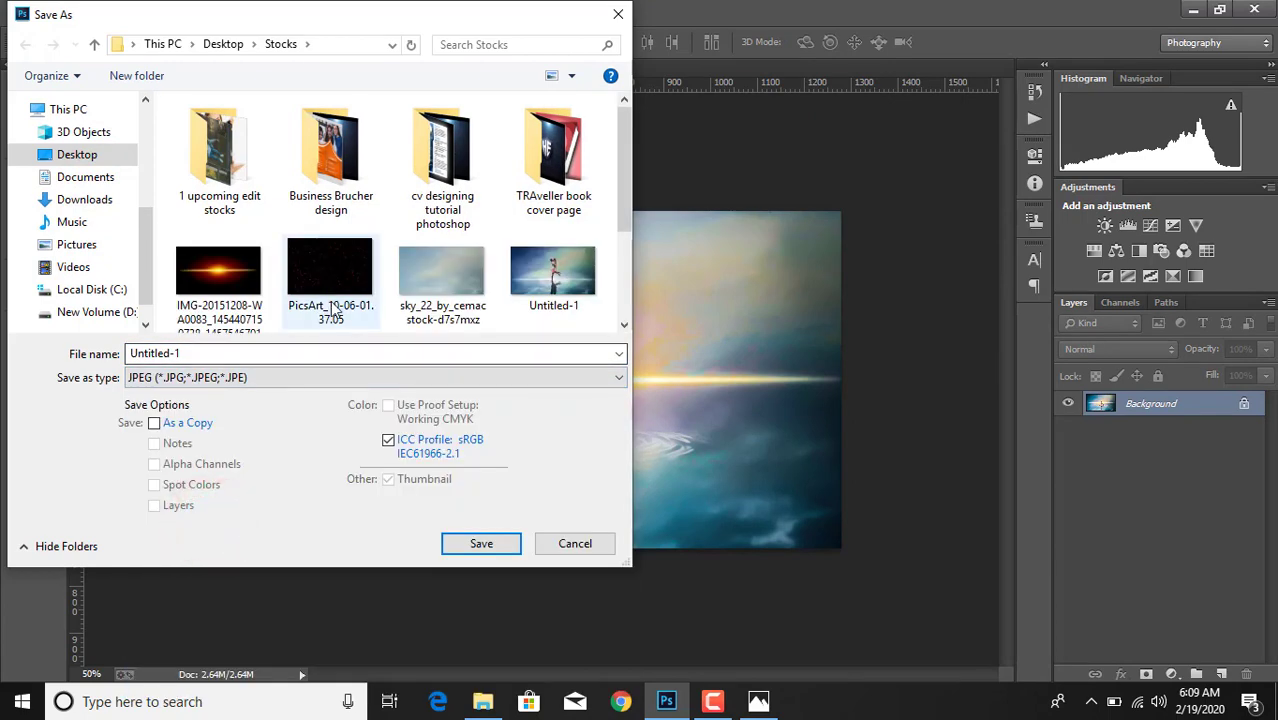
# - Name the JPEG file "new", save it as a copy, and choose High image quality
pyautogui.doubleClick(219, 355)
pyautogui.press('BackSpace')
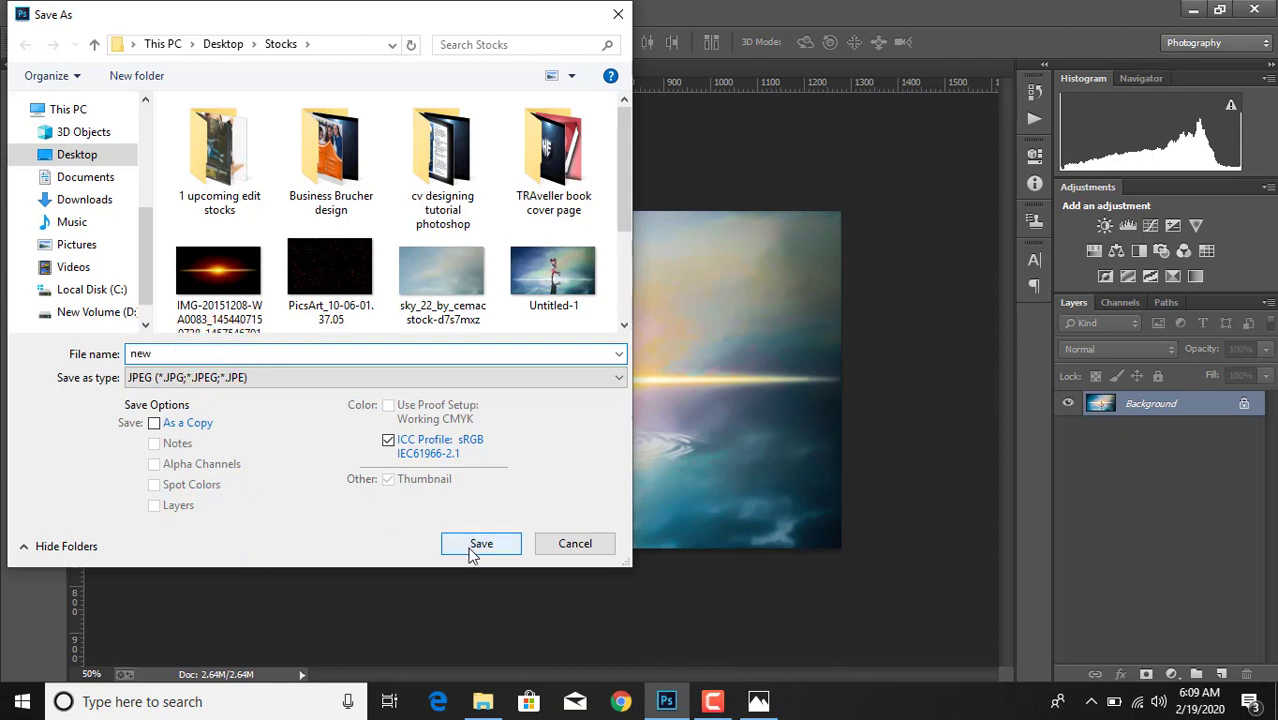
pyautogui.click(154, 422)
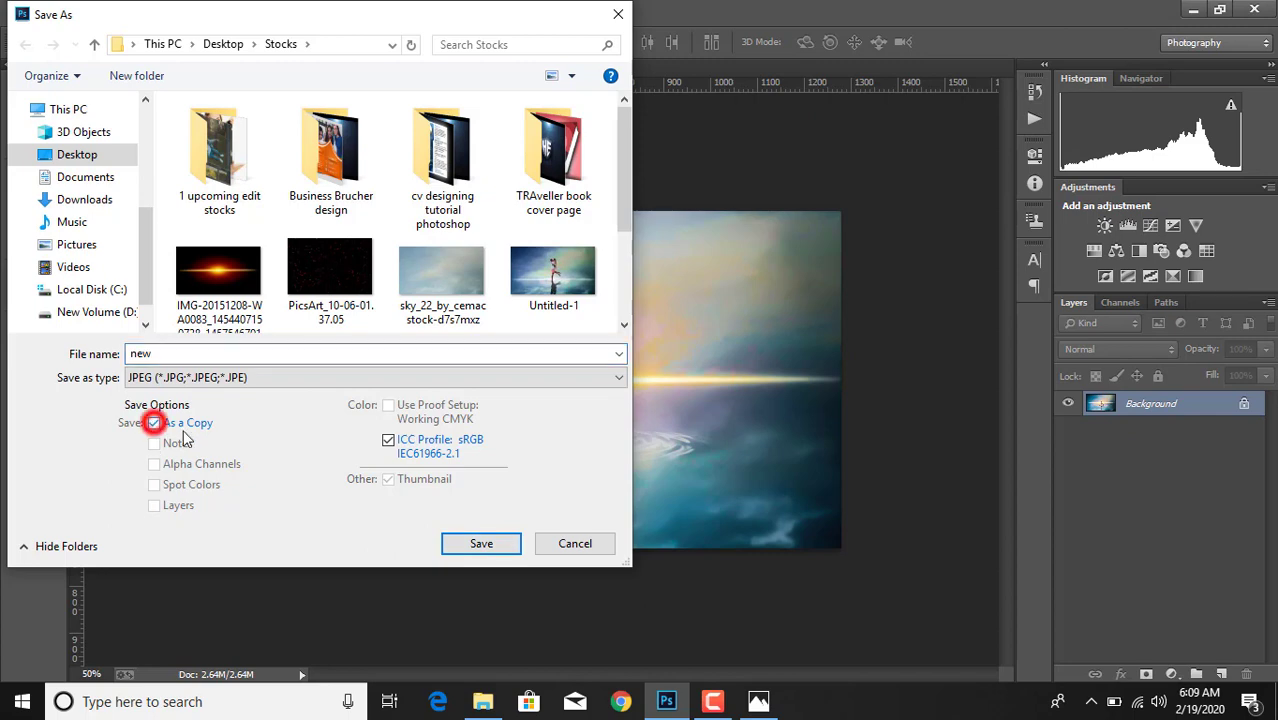
pyautogui.click(479, 545)
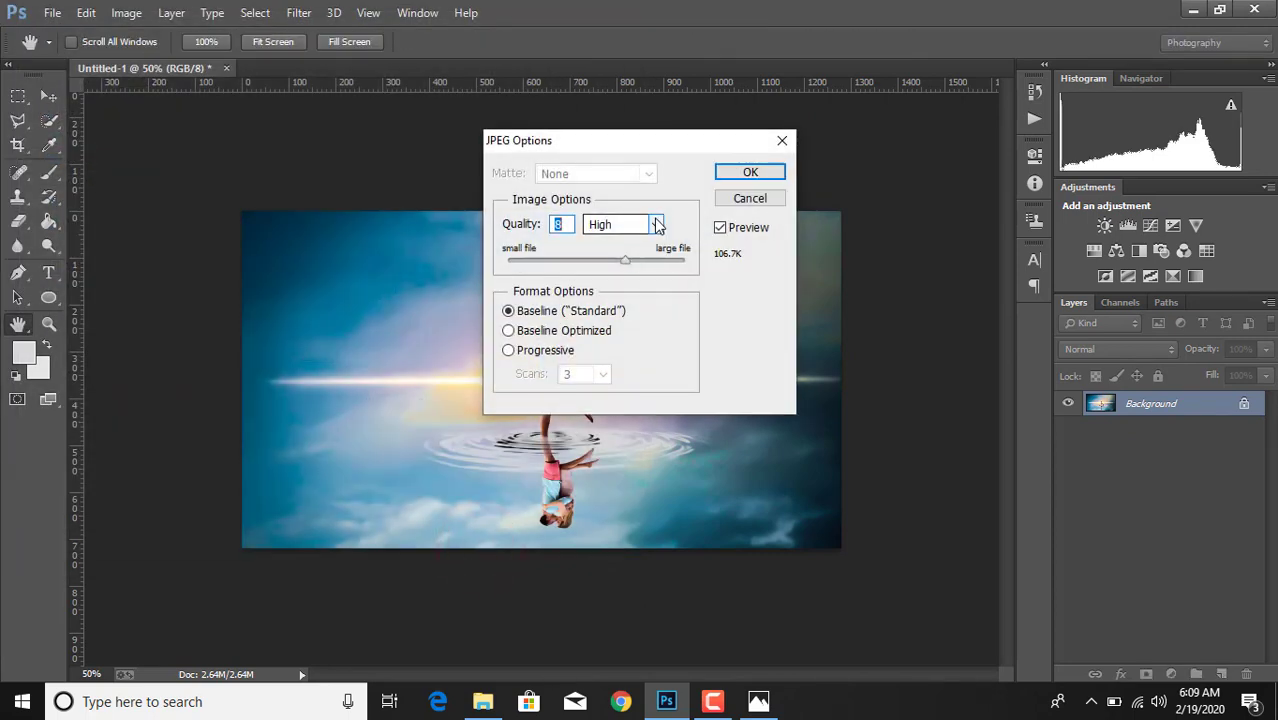
pyautogui.click(657, 224)
pyautogui.click(627, 276)
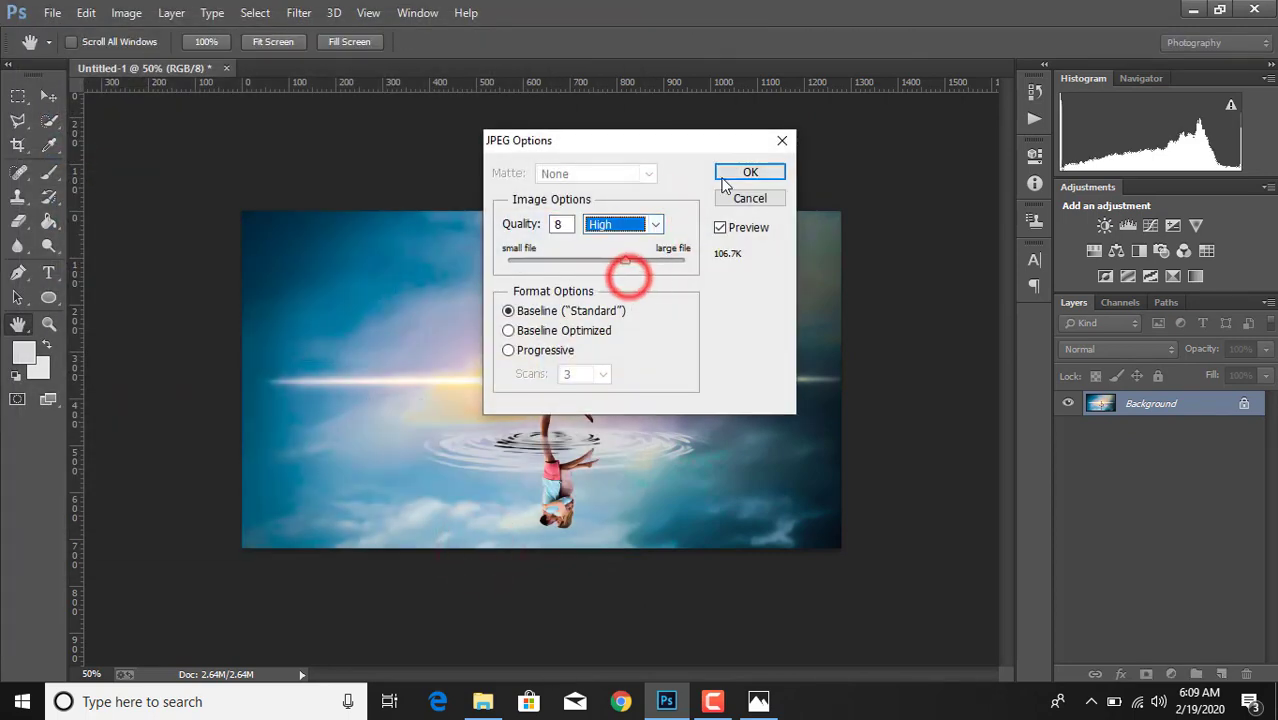